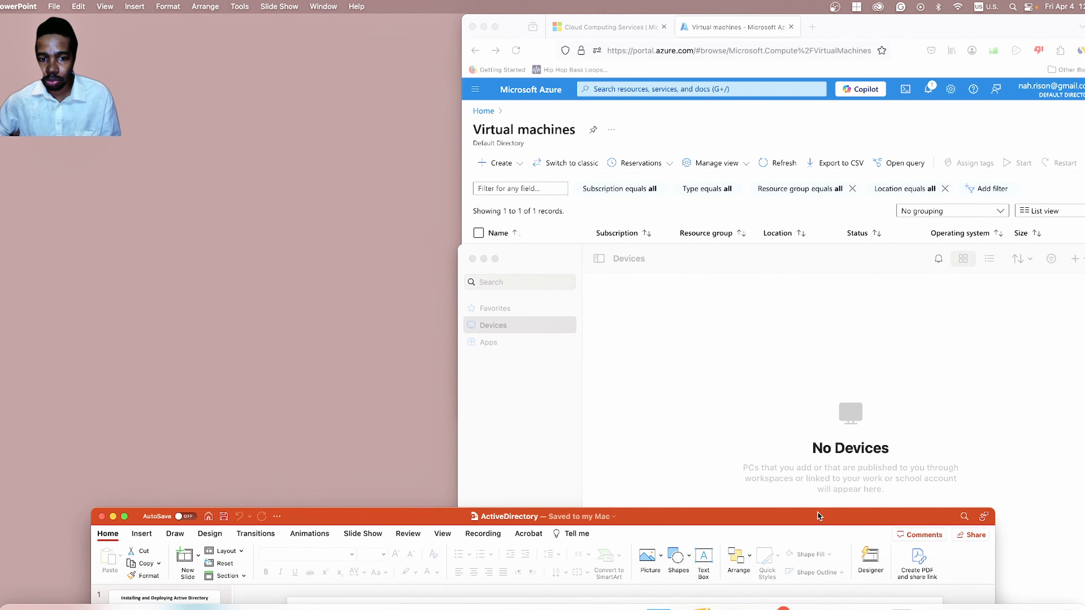
Bring the Azure Virtual machines page, listing only osticket, to the front.
left_click(673, 147)
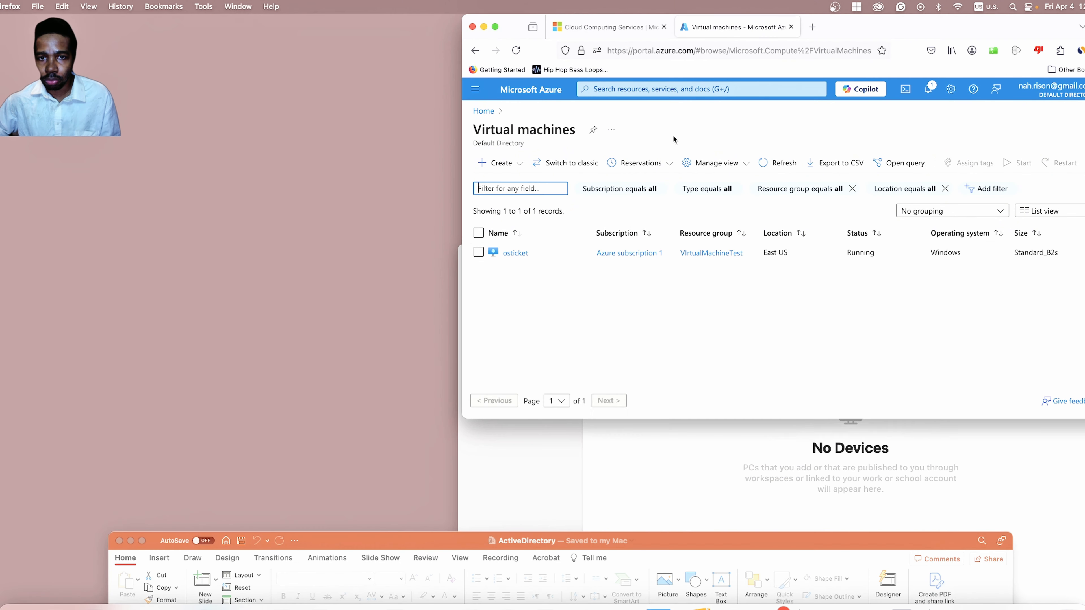
Start creating a new Azure virtual machine.
left_click(496, 165)
left_click(555, 189)
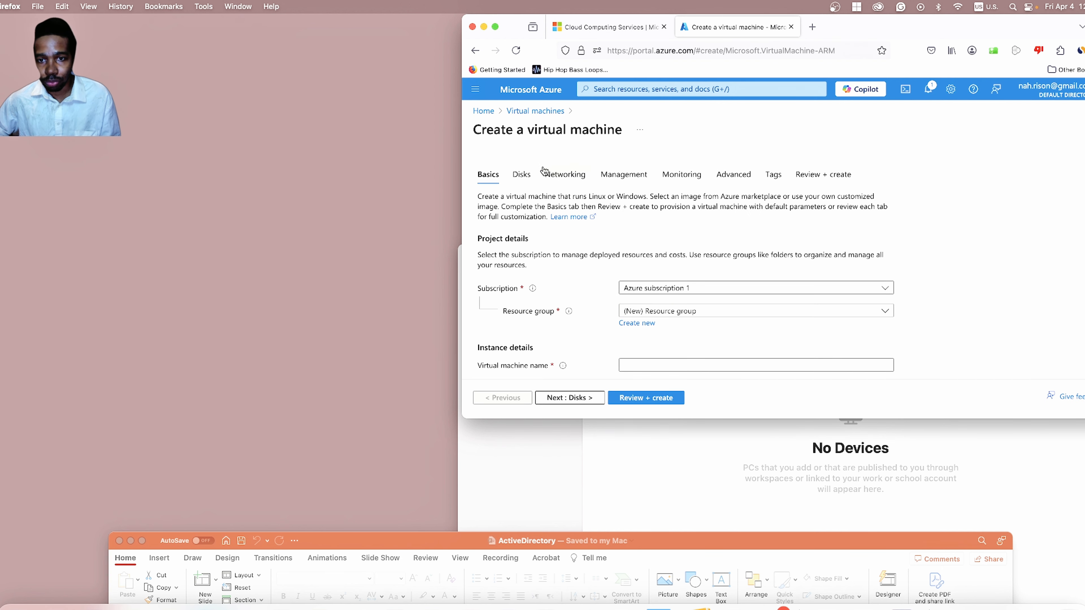
scroll(572, 284, "down", 2)
scroll(746, 272, "down", 2)
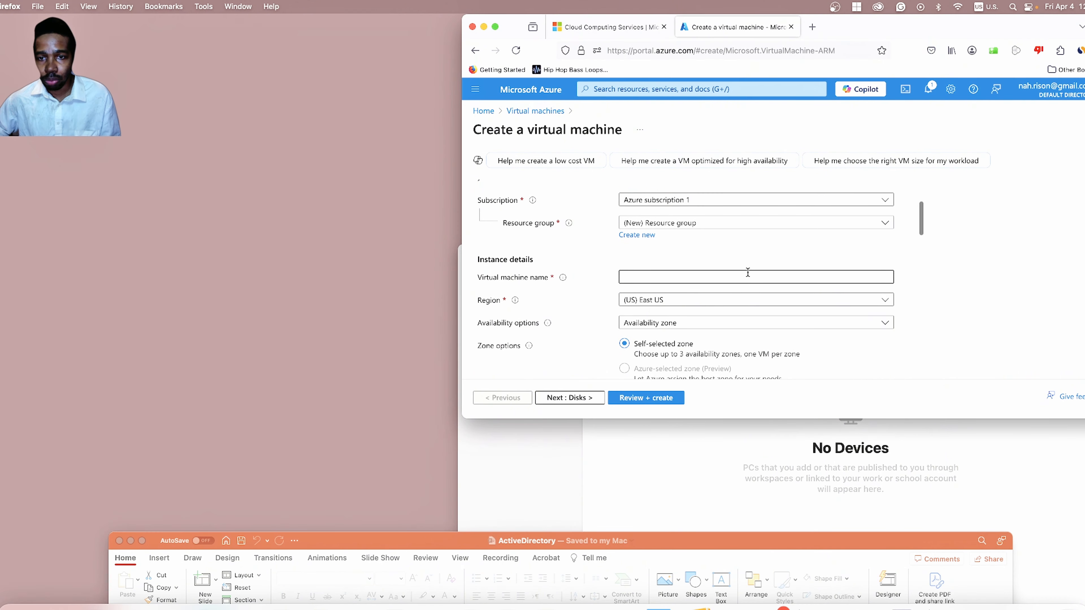
scroll(732, 264, "down", 5)
scroll(732, 263, "down", 5)
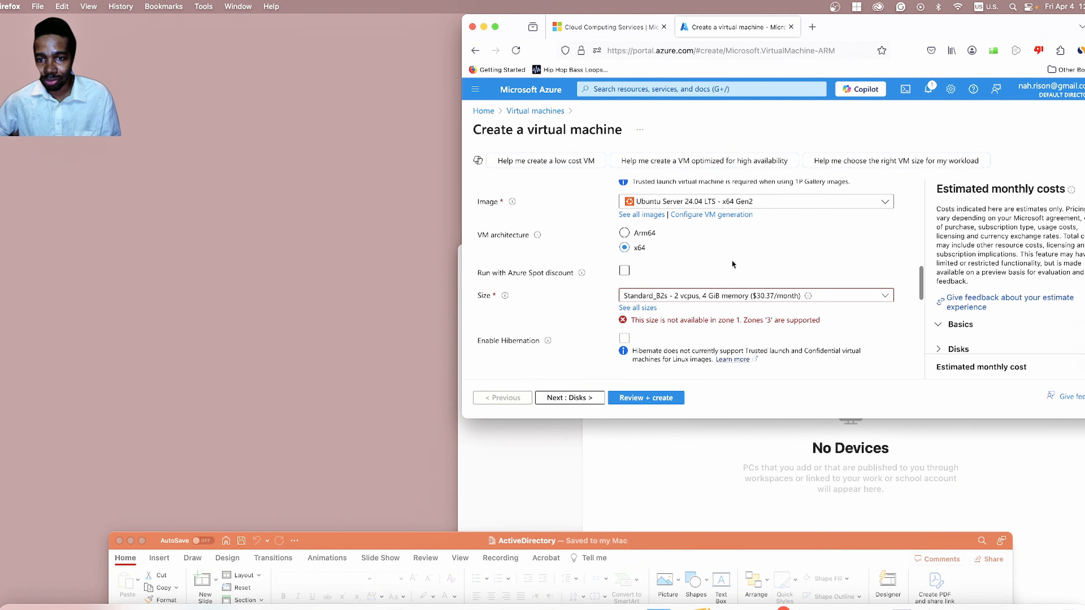
scroll(722, 258, "down", 2)
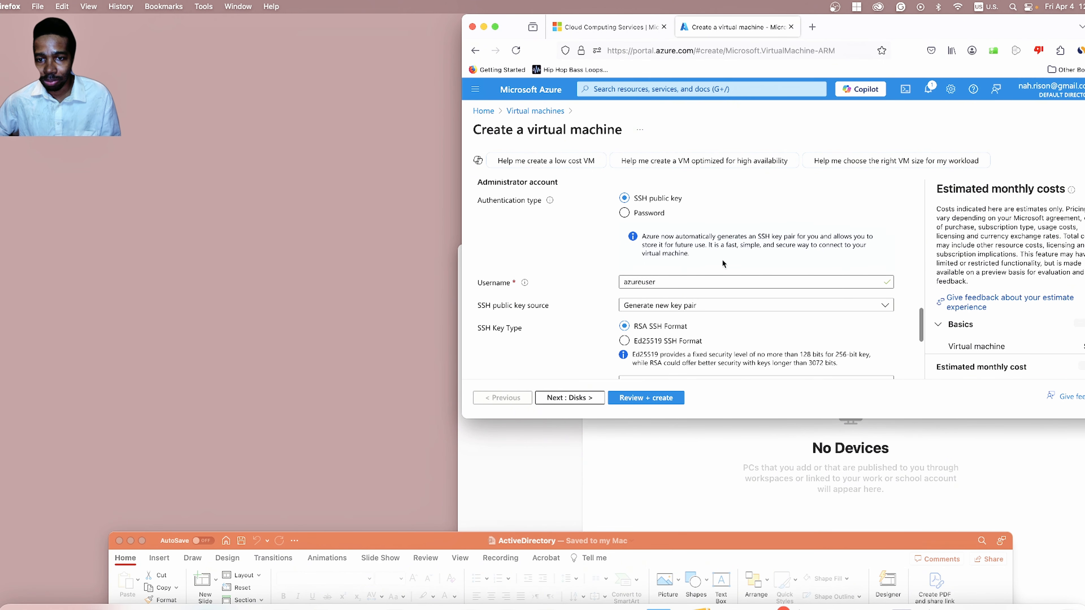
scroll(723, 259, "up", 6)
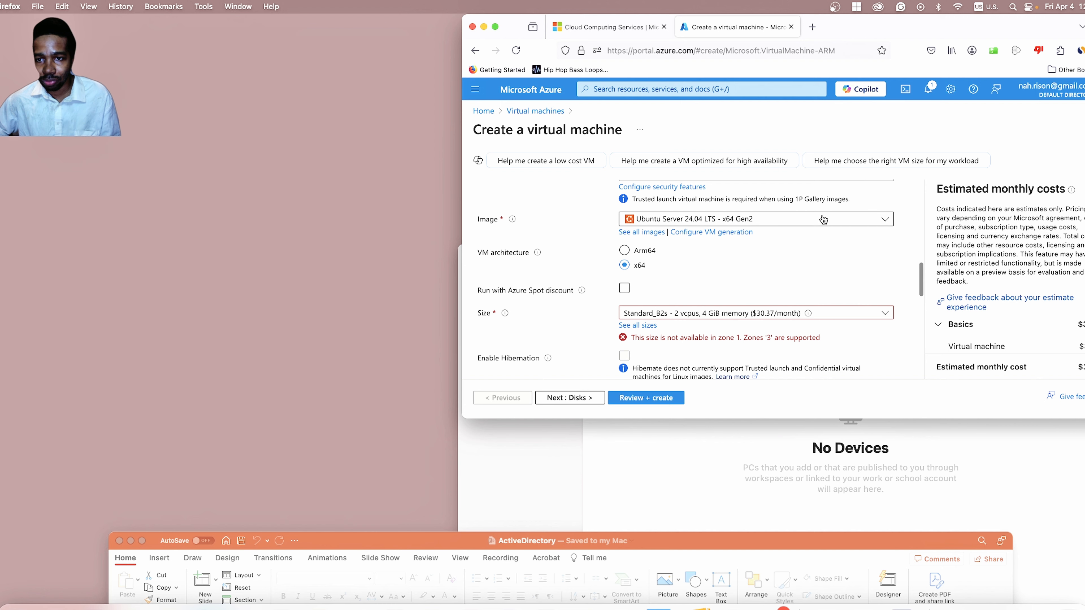
Choose Windows Server 2022 Datacenter: Azure Edition as the VM image.
left_click(765, 218)
scroll(779, 306, "down", 2)
scroll(779, 307, "down", 3)
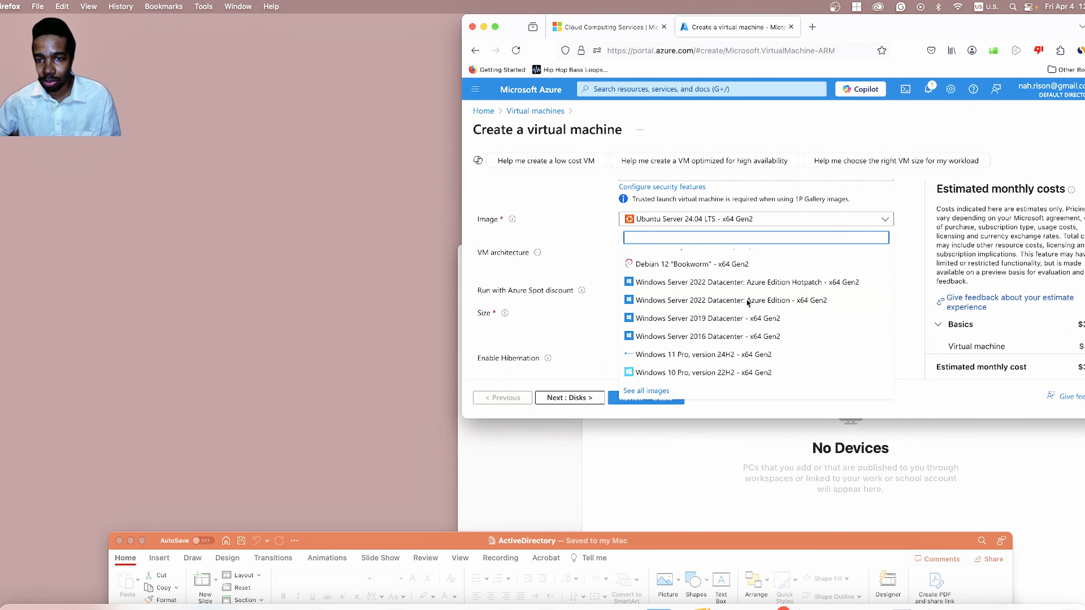
left_click(747, 301)
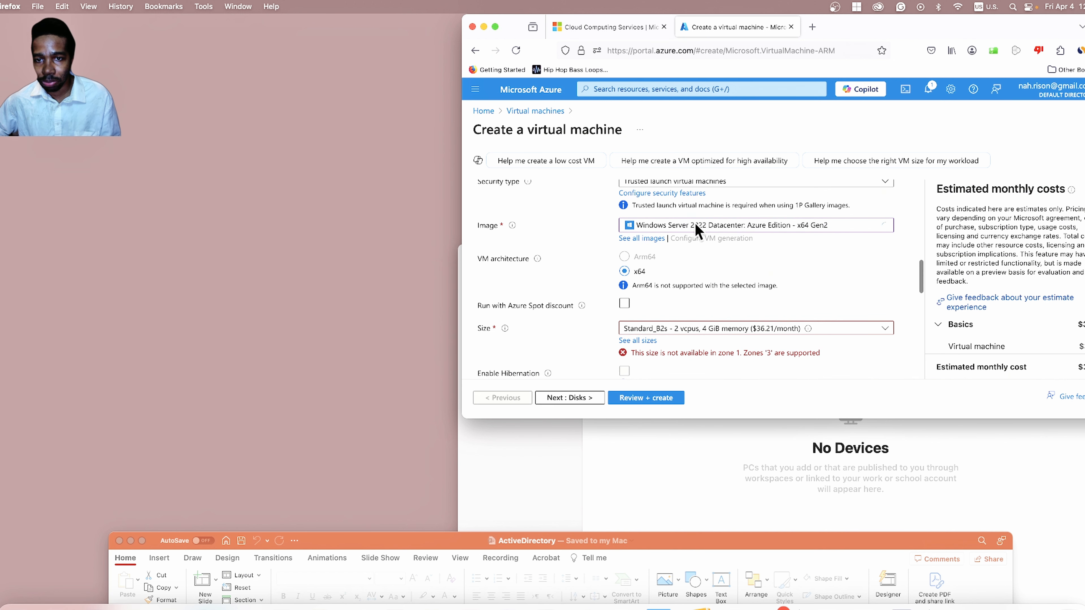
Switch the VM image to Windows Server 2019 Datacenter.
left_click(709, 227)
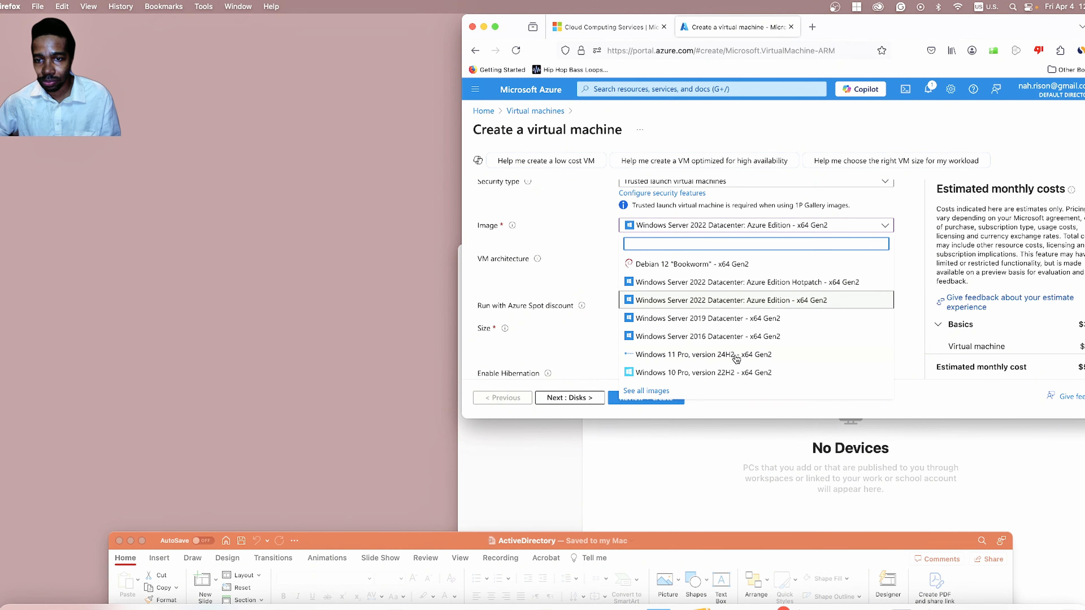
scroll(736, 359, "down", 1)
scroll(737, 357, "up", 1)
left_click(777, 318)
scroll(775, 322, "down", 1)
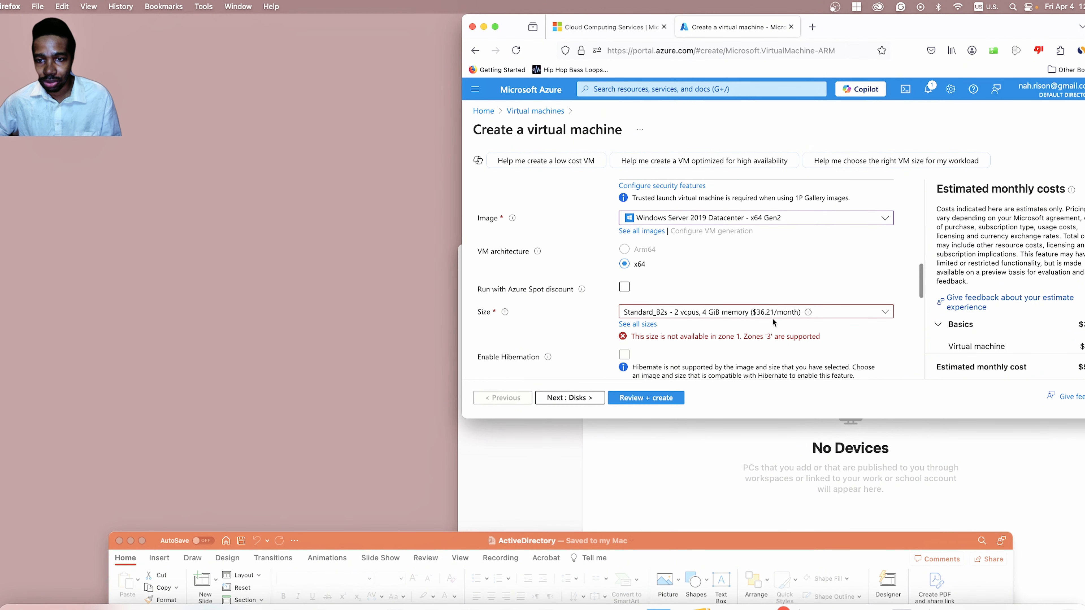
scroll(774, 322, "down", 3)
scroll(782, 277, "up", 4)
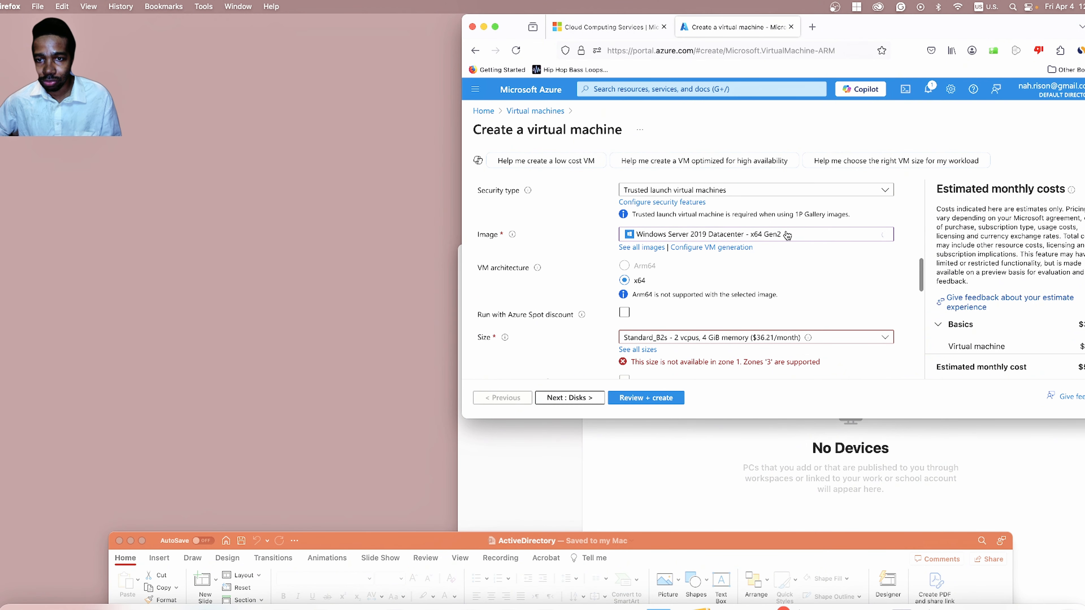
Switch the image back to Windows Server 2022 Datacenter: Azure Edition - x64 Gen2.
left_click(775, 235)
left_click(774, 235)
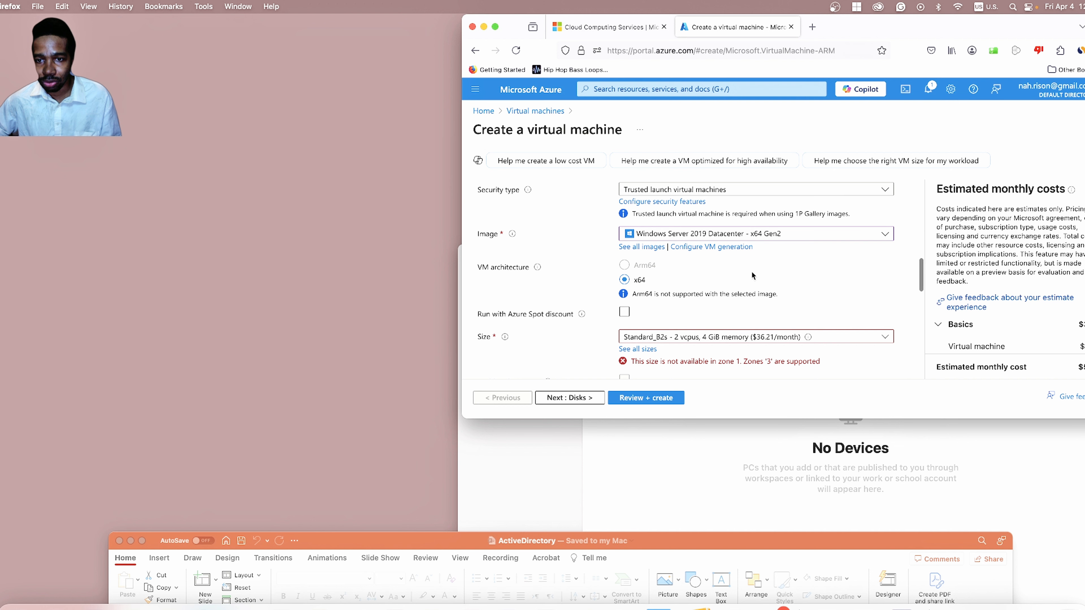
left_click(772, 235)
left_click(735, 306)
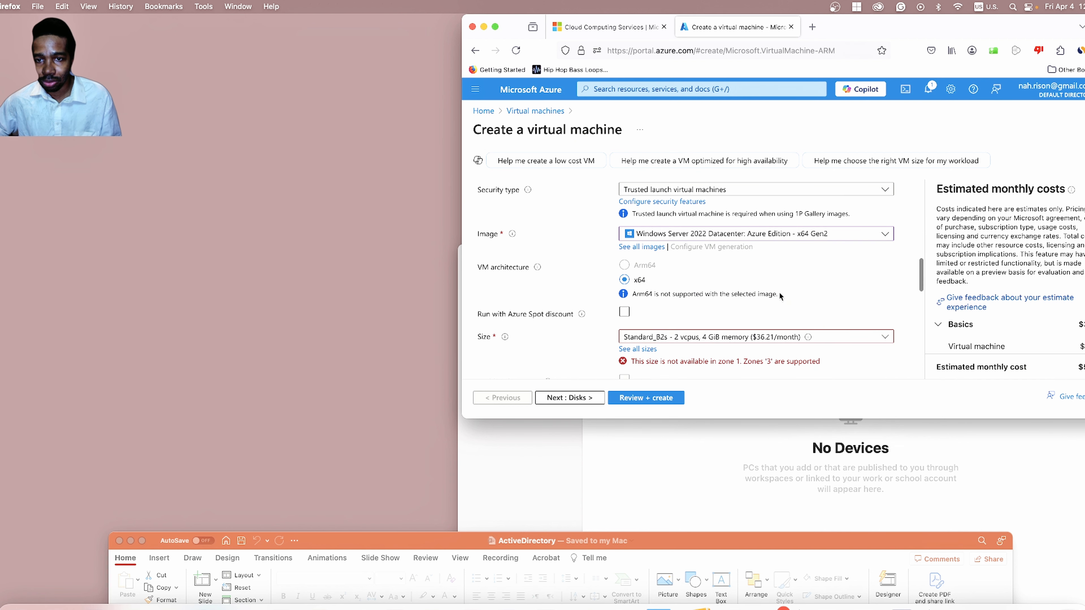
scroll(780, 295, "up", 5)
Choose VirtualMachineTest as the VM's resource group.
left_click(749, 327)
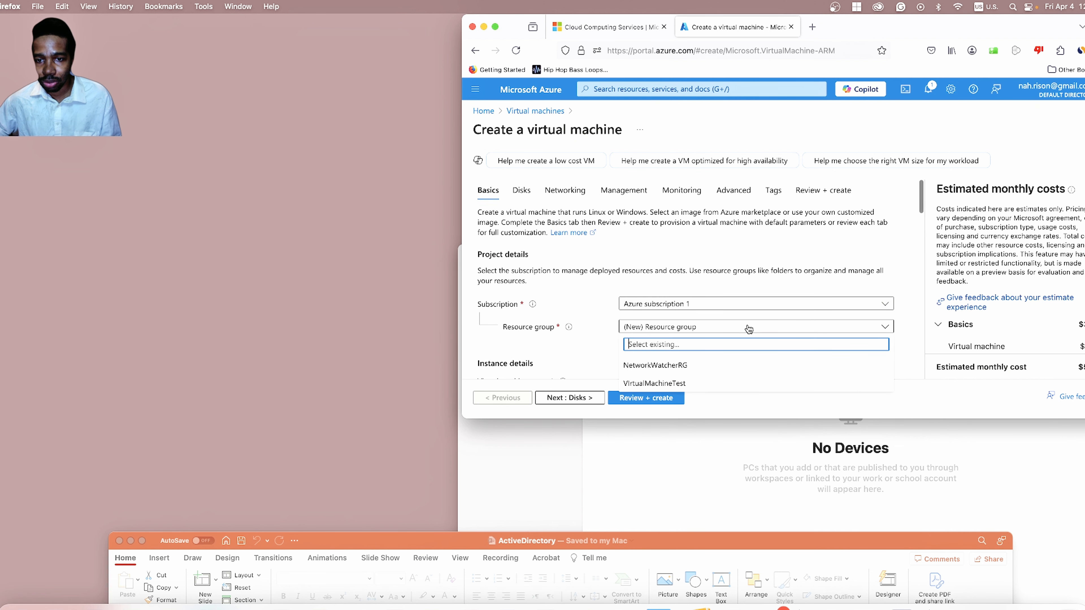
left_click(660, 384)
scroll(598, 353, "down", 2)
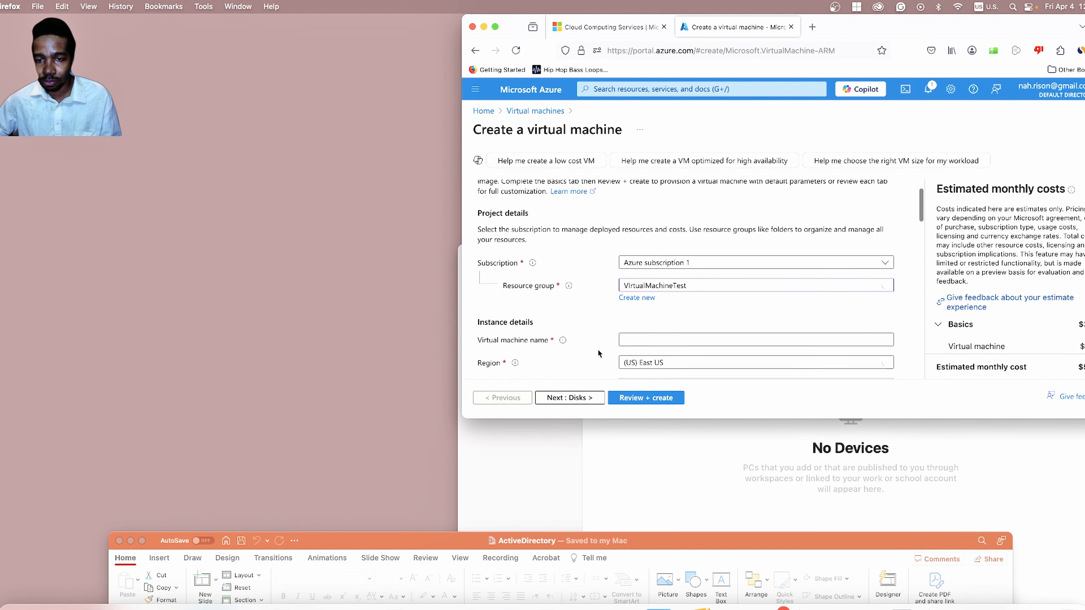
scroll(598, 353, "down", 1)
Enter the virtual machine name, beginning with 'Domin'.
left_click(710, 316)
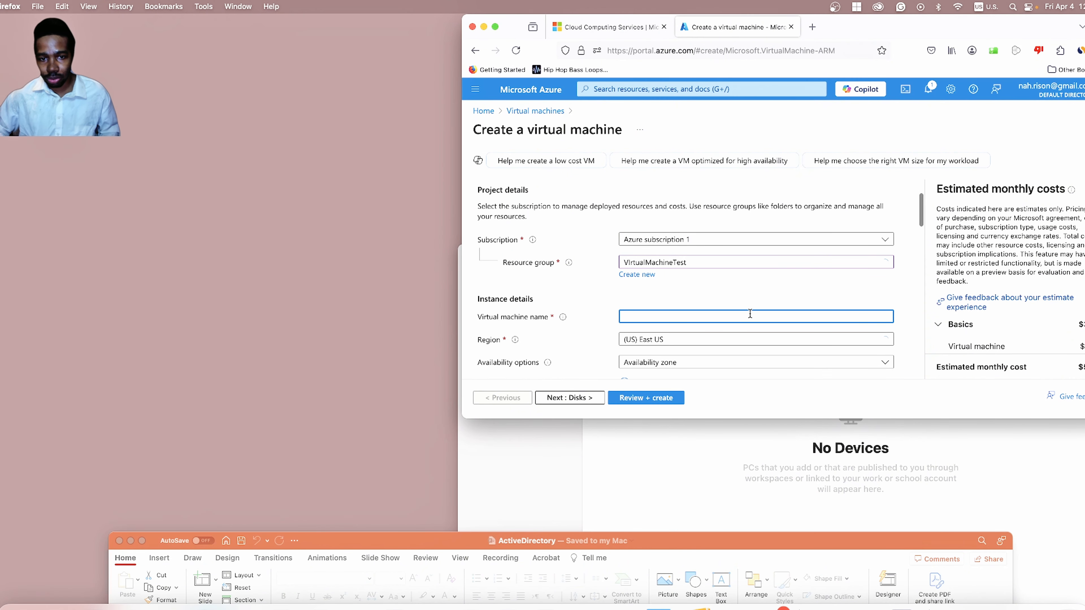
type("Do")
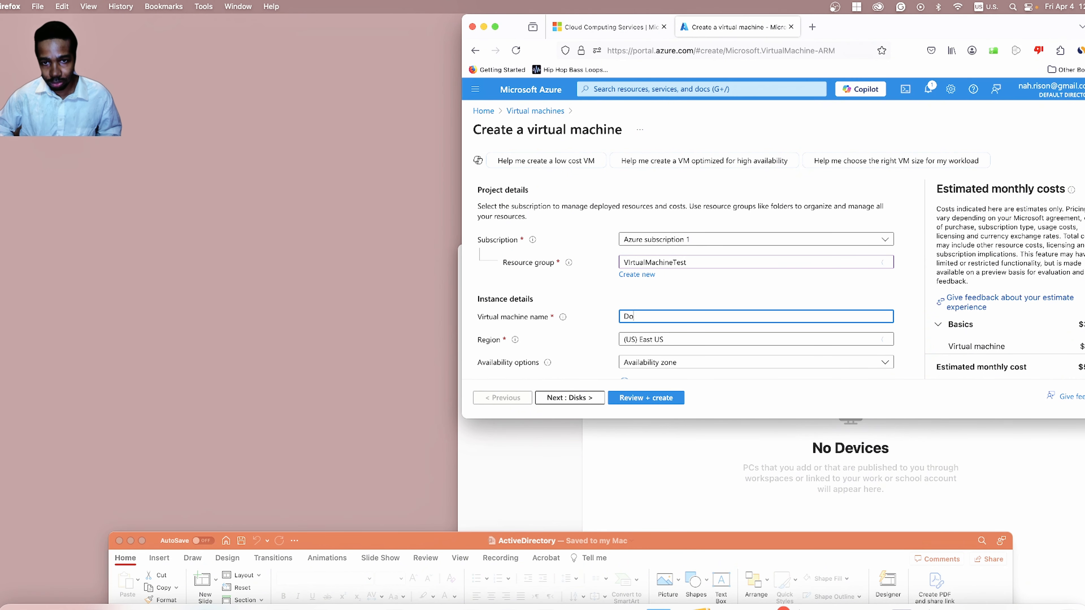
type("min")
scroll(552, 284, "down", 15)
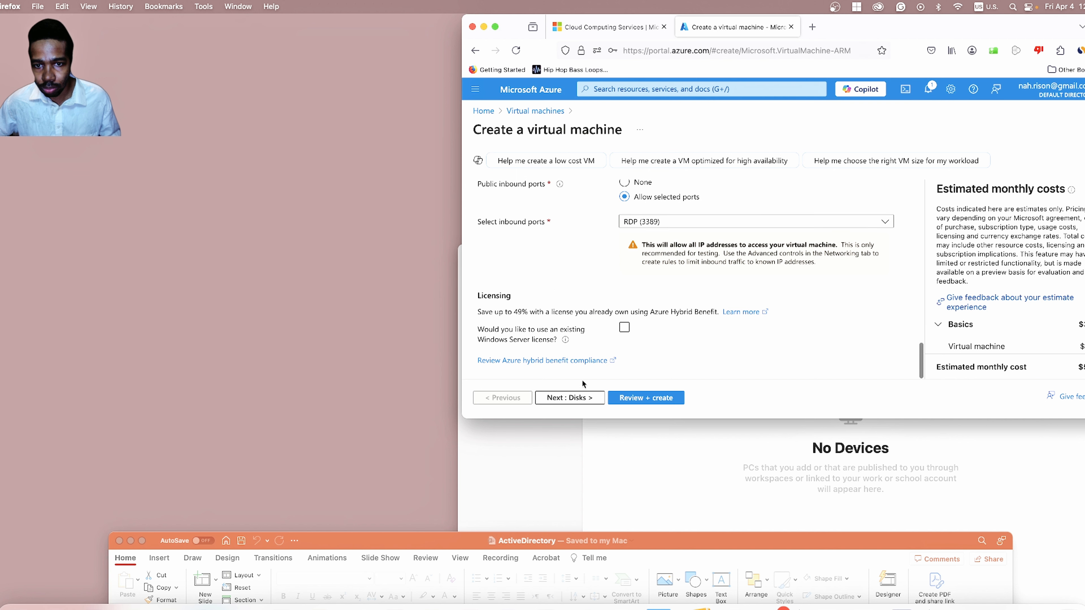
Pass through Disks and Networking to Review + create, then submit the VM with Create.
left_click(576, 398)
left_click(576, 398)
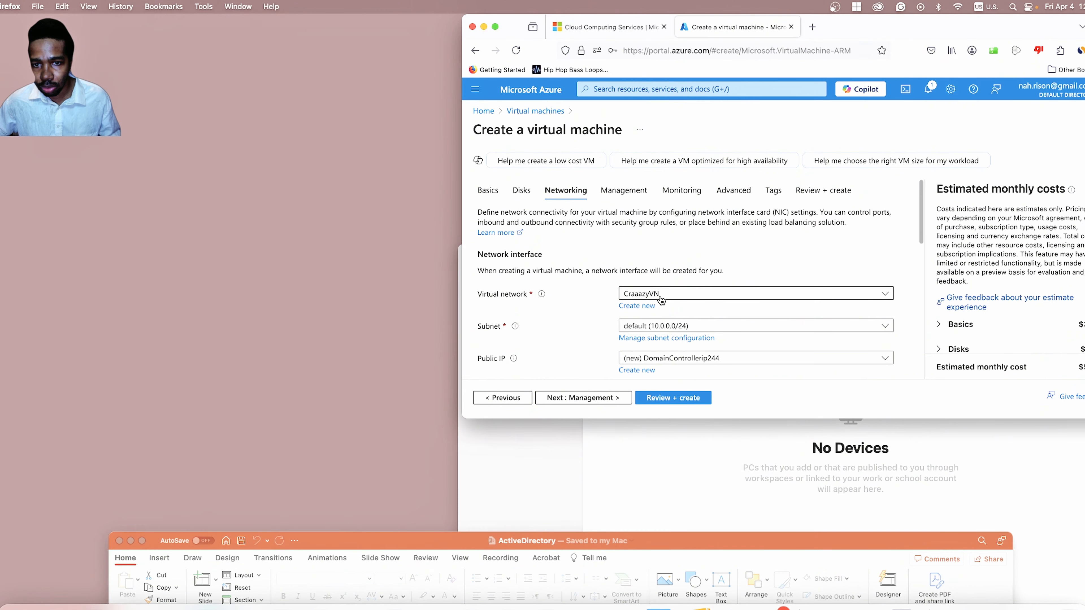
scroll(587, 317, "down", 10)
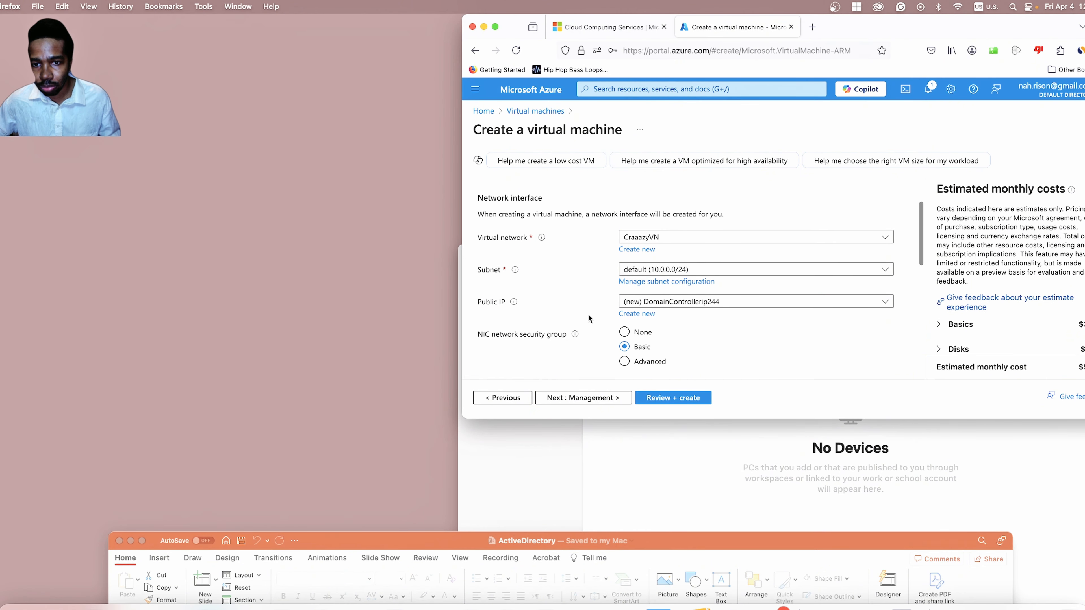
left_click(683, 397)
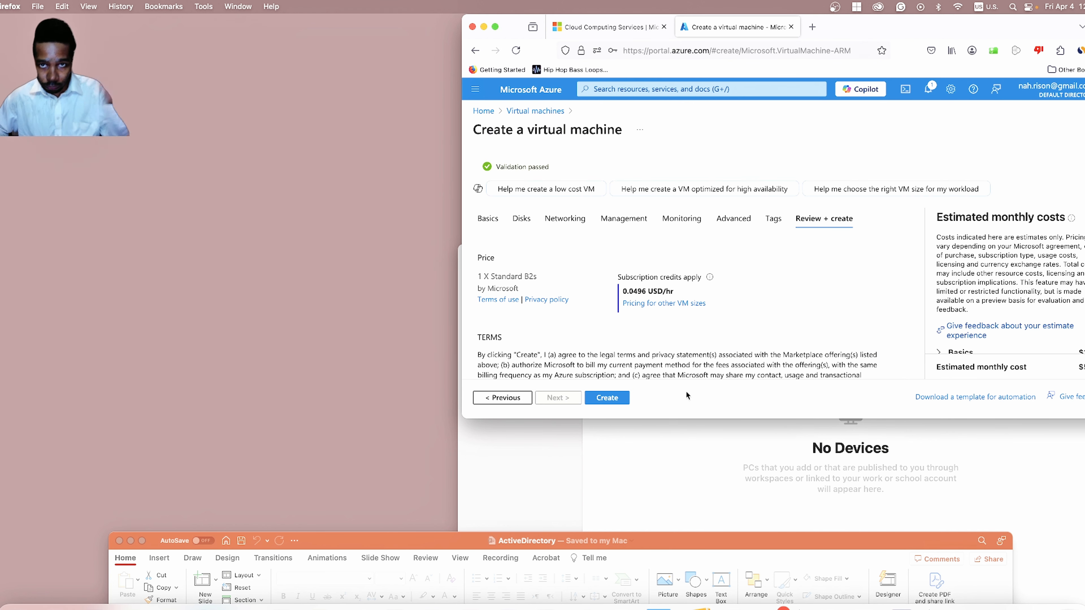
left_click(612, 399)
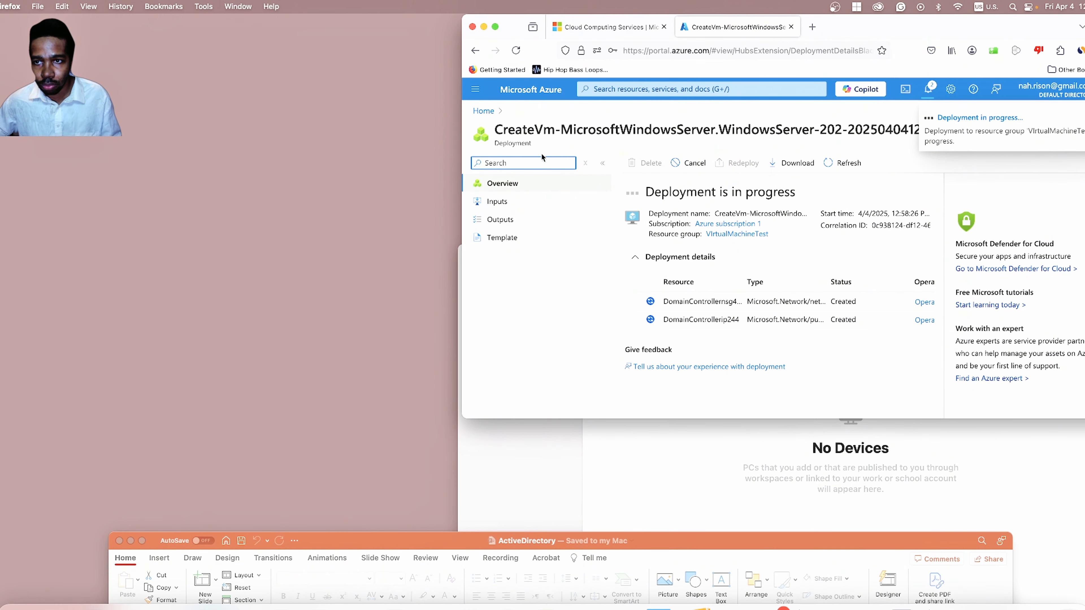
left_click(486, 112)
left_click(593, 170)
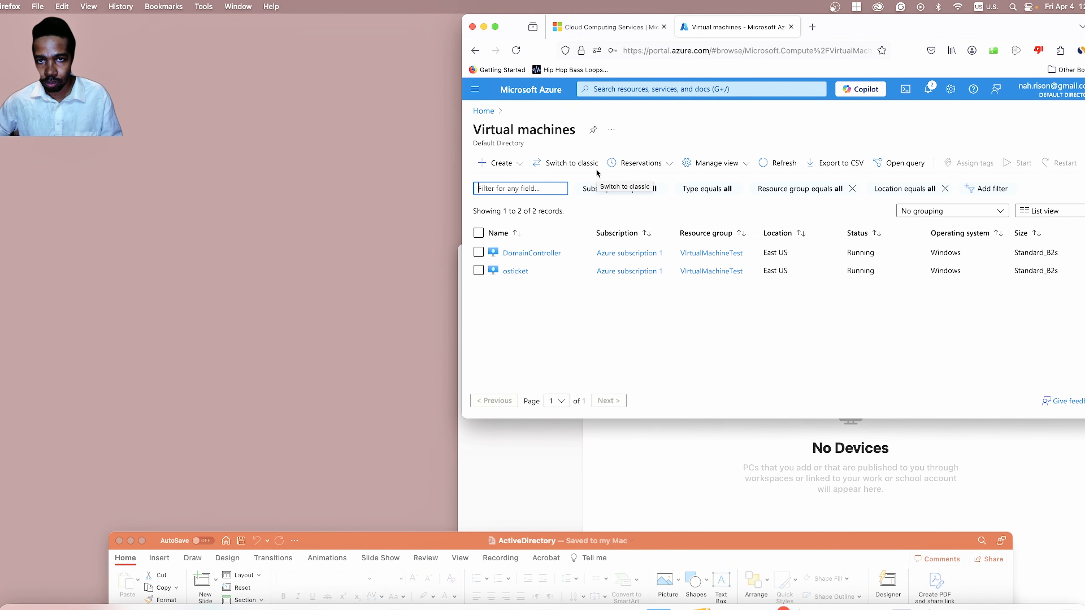
left_click(553, 255)
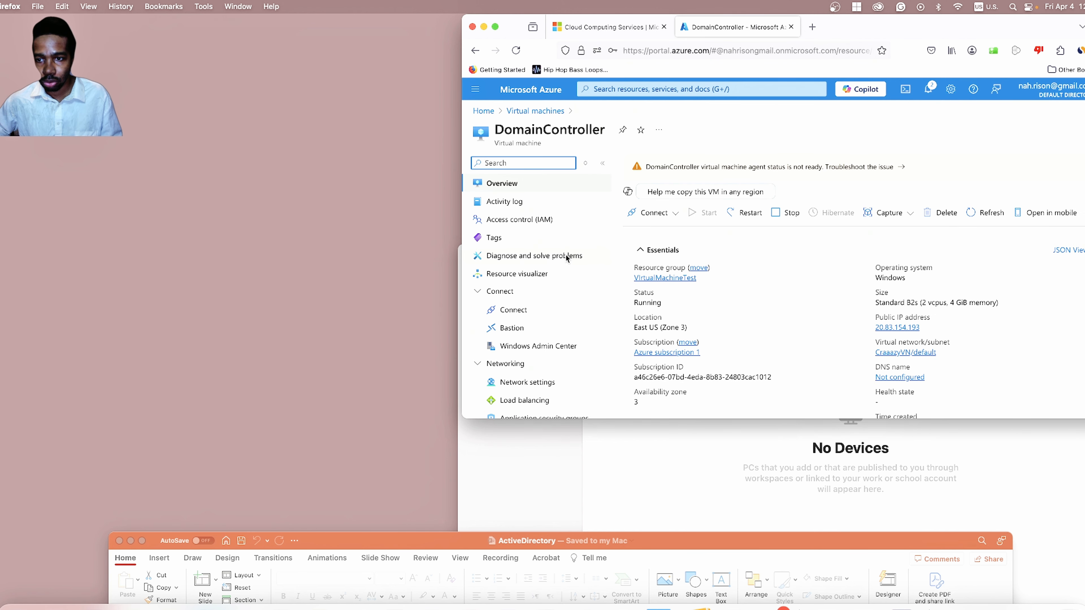
scroll(682, 262, "down", 3)
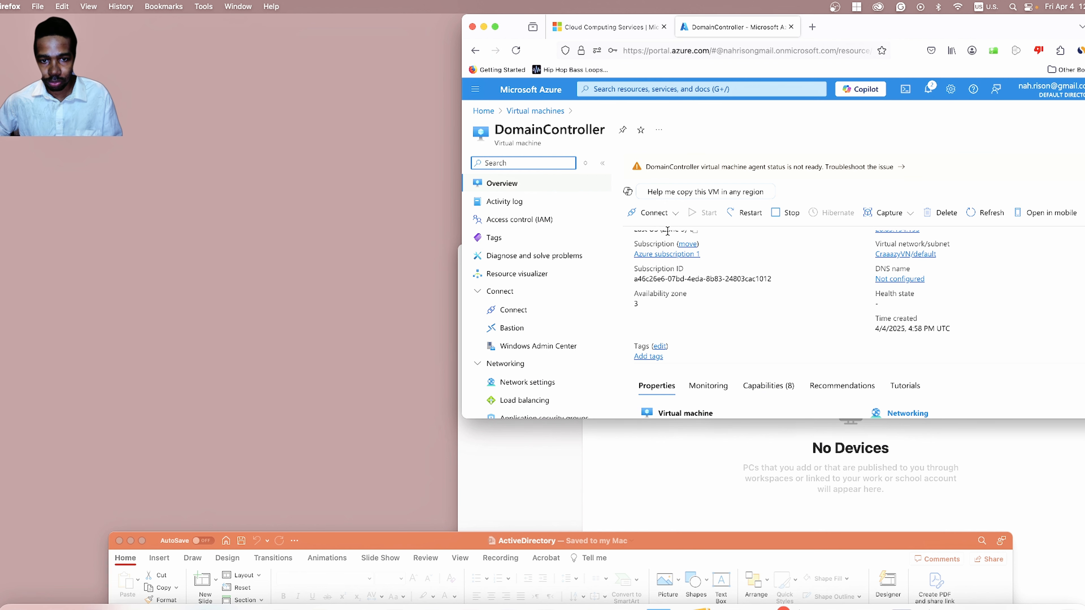
scroll(614, 257, "down", 3)
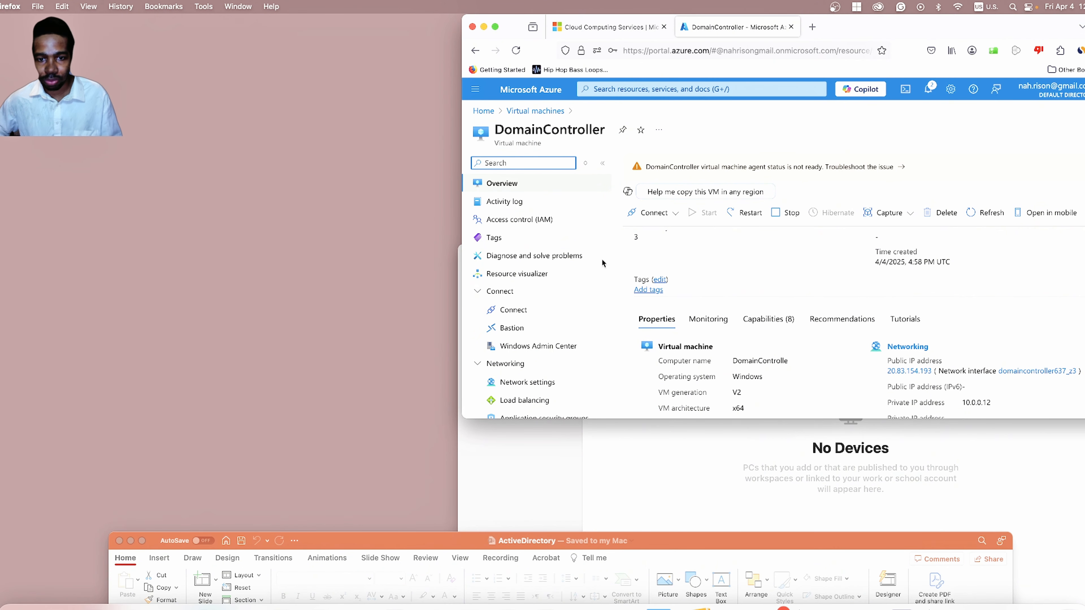
scroll(602, 263, "down", 5)
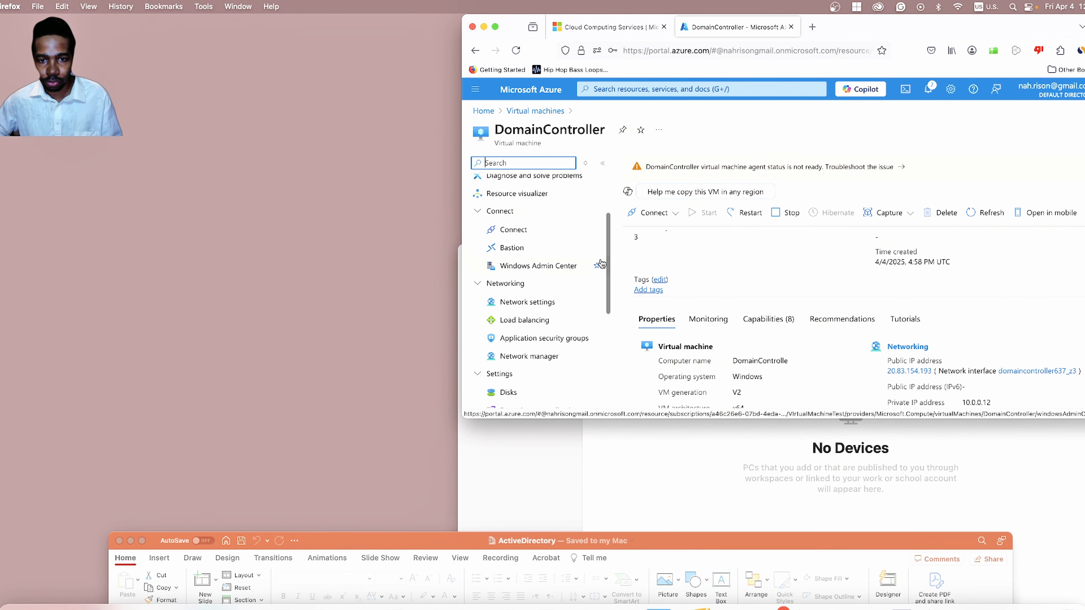
scroll(603, 264, "down", 1)
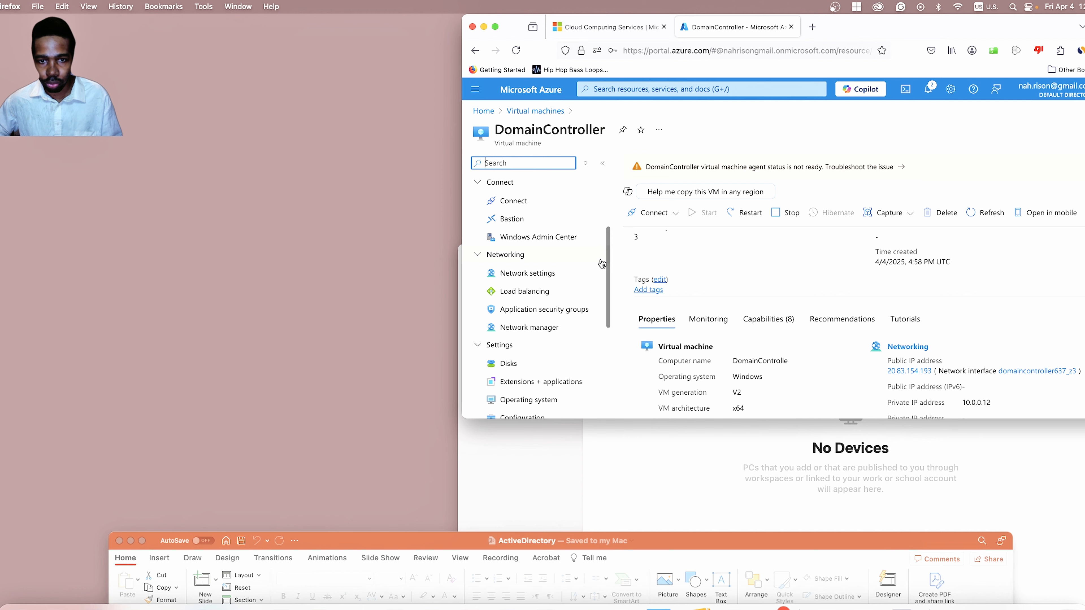
scroll(602, 264, "up", 10)
scroll(603, 264, "down", 3)
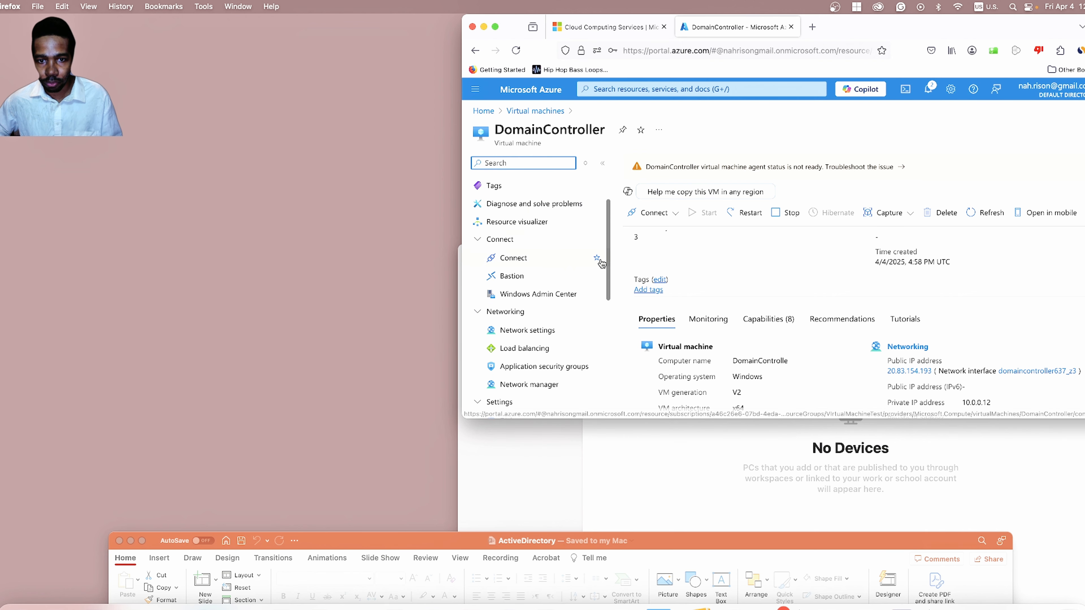
Open the DomainController VM's network settings.
left_click(529, 330)
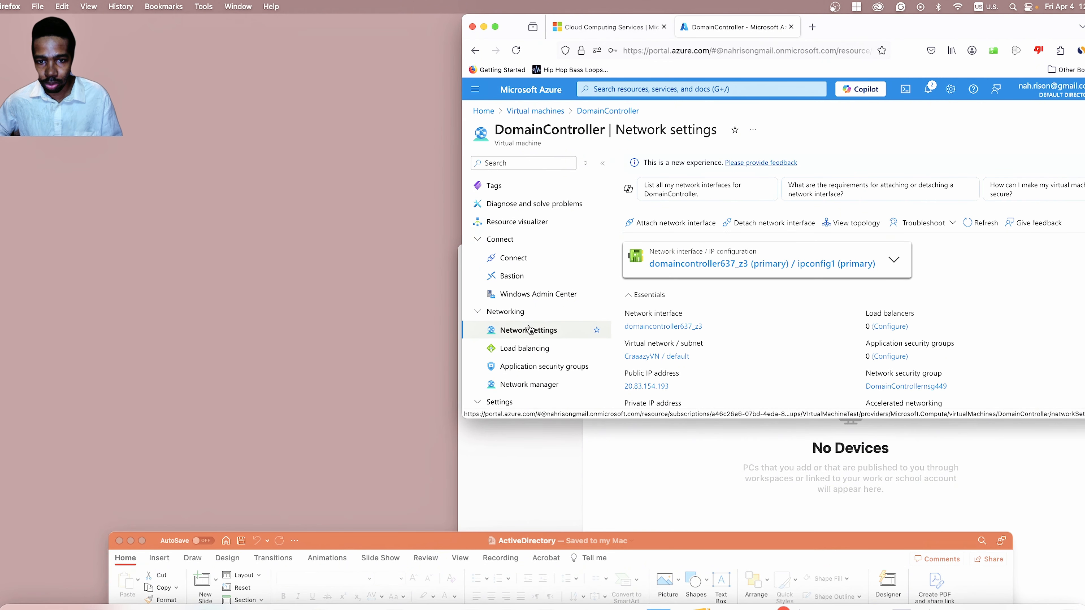
scroll(530, 330, "down", 2)
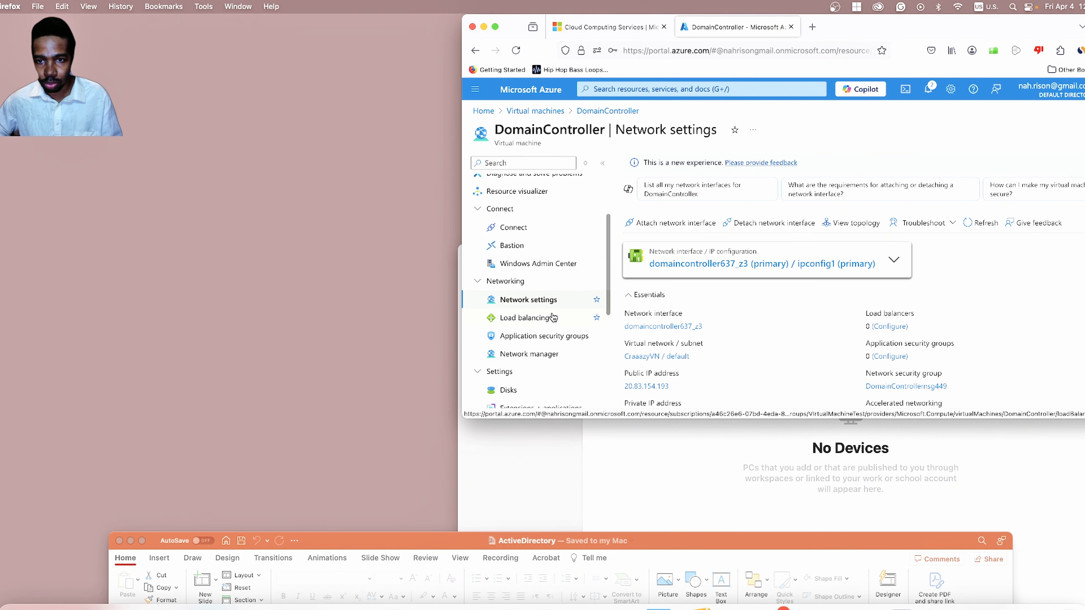
scroll(589, 317, "down", 5)
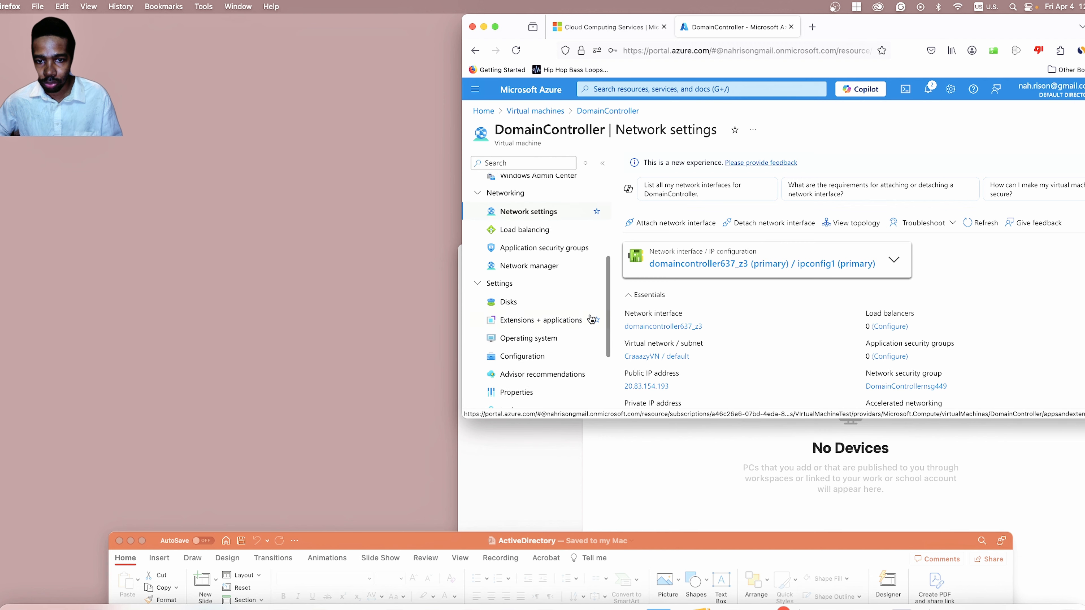
scroll(591, 319, "down", 6)
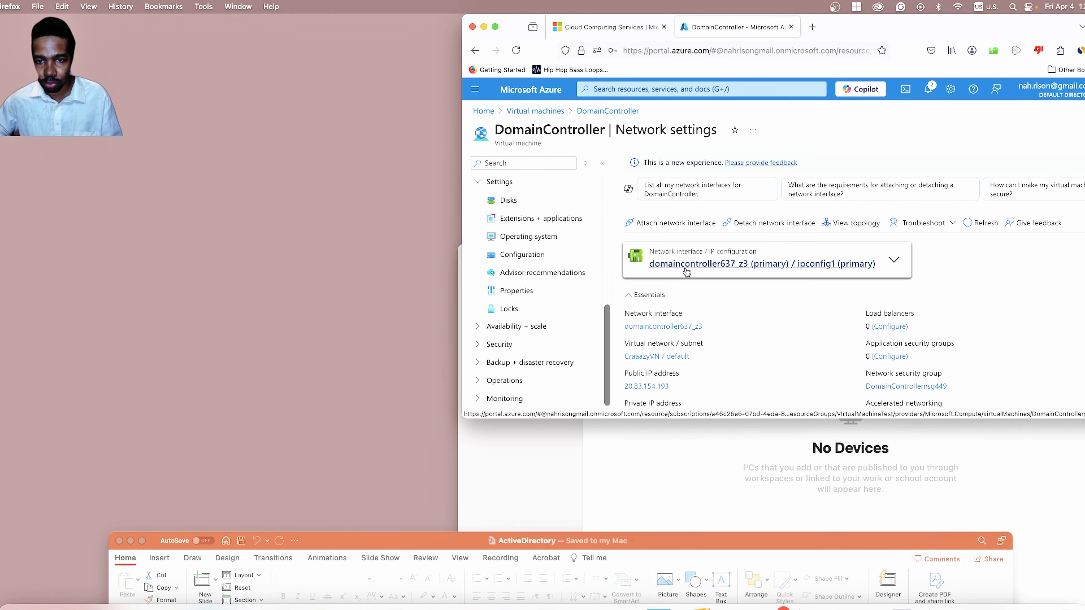
scroll(696, 252, "down", 4)
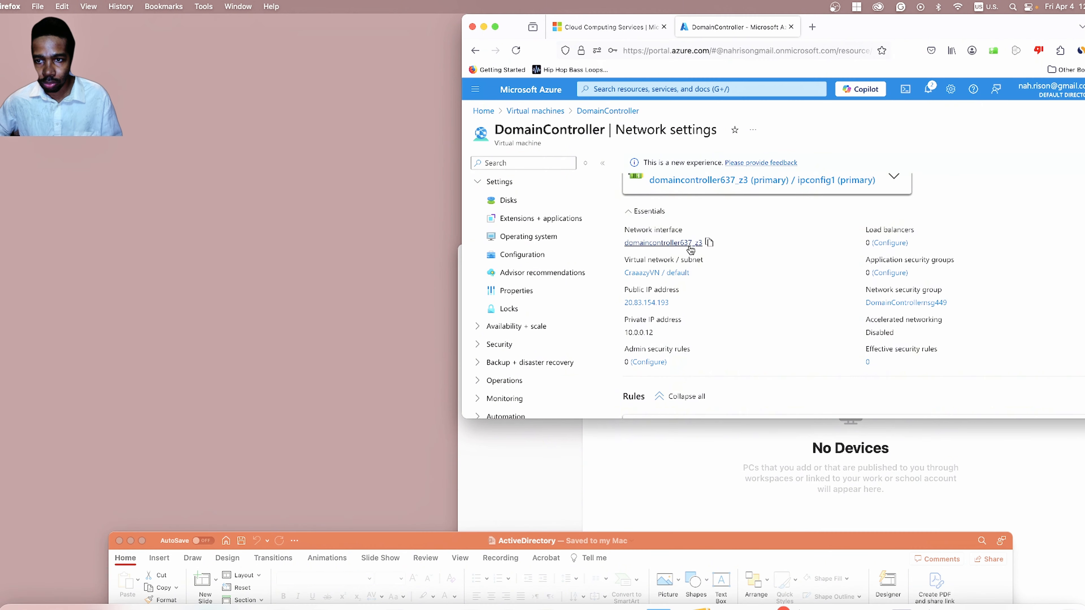
scroll(691, 250, "down", 5)
scroll(690, 250, "up", 7)
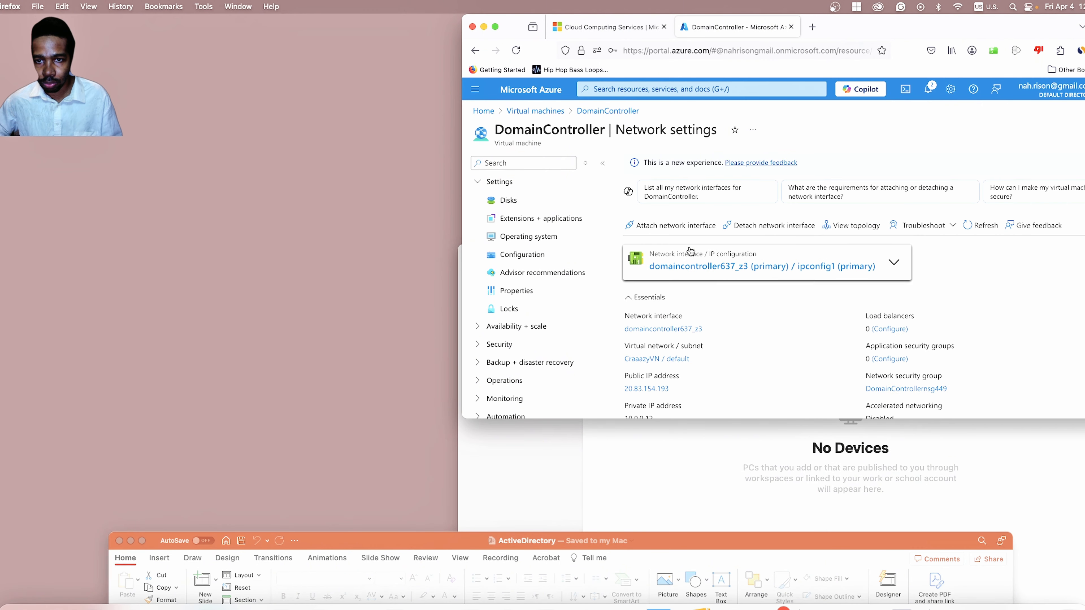
Open domaincontroller637_z3's IP configurations, showing ipconfig1 at 10.0.0.12 (Dynamic).
left_click(685, 266)
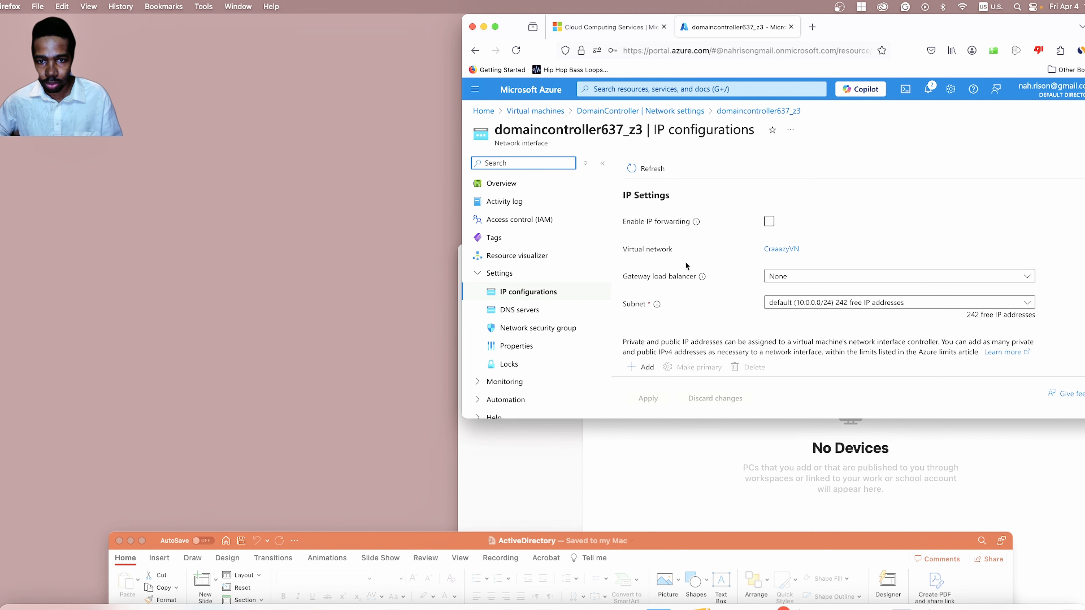
left_click(542, 294)
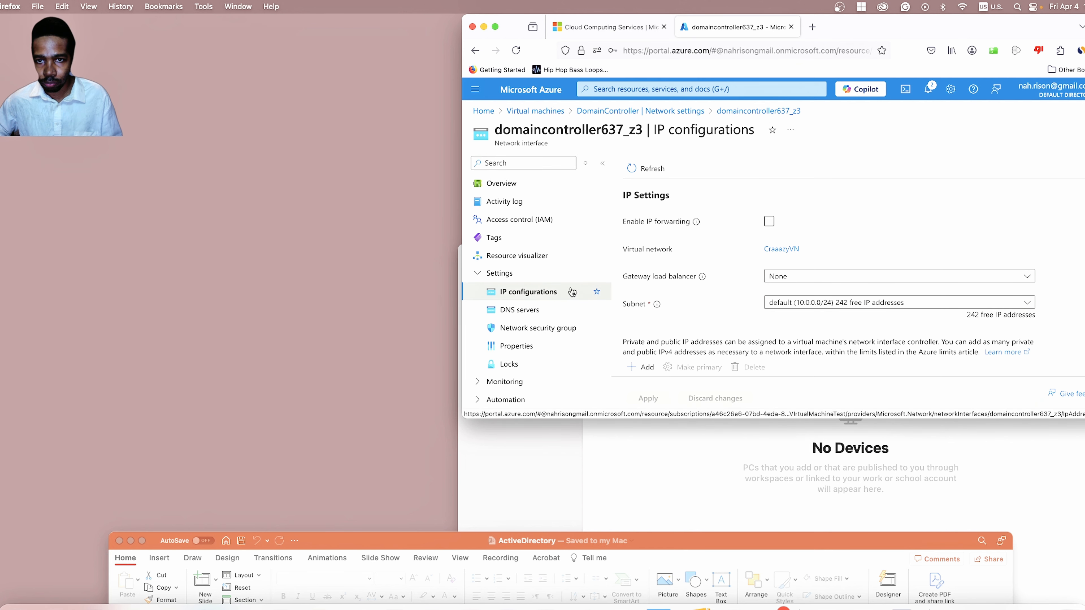
scroll(673, 287, "down", 1)
scroll(671, 284, "down", 5)
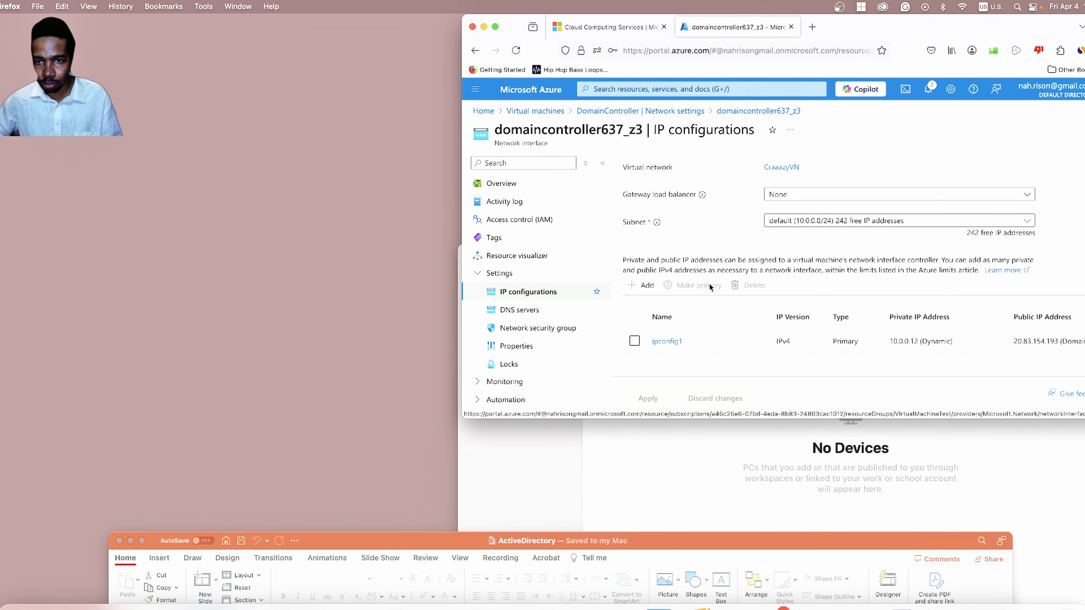
scroll(710, 287, "up", 5)
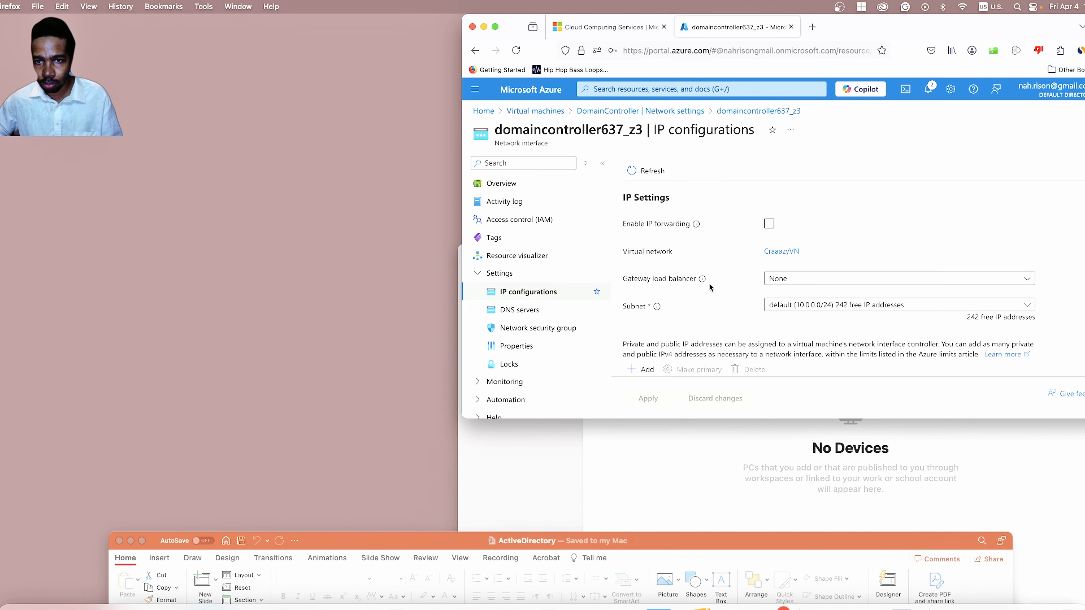
scroll(710, 287, "down", 5)
scroll(709, 287, "up", 1)
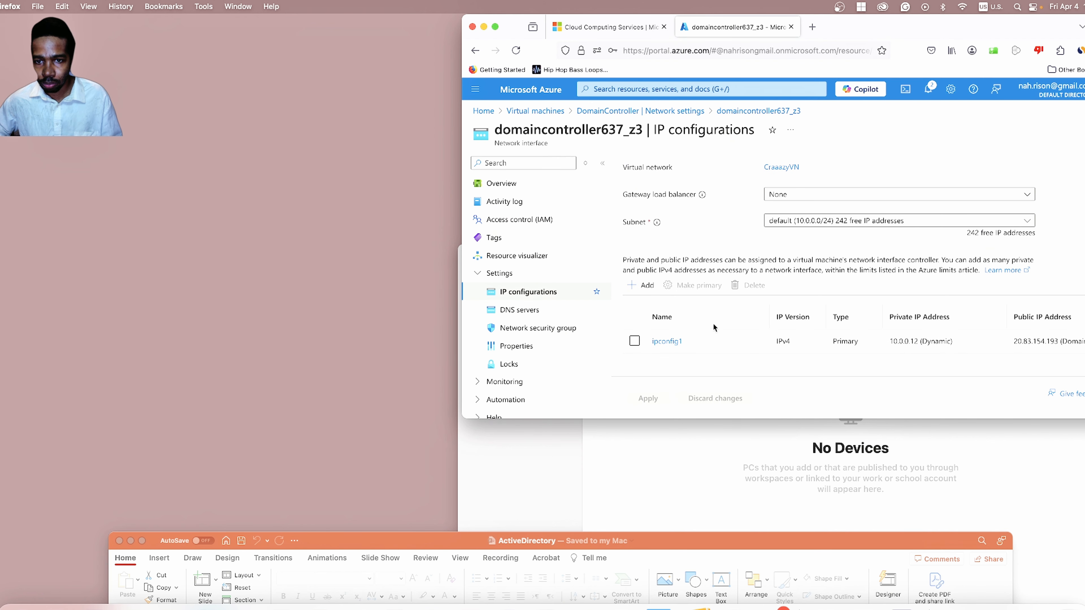
scroll(721, 317, "right", 1)
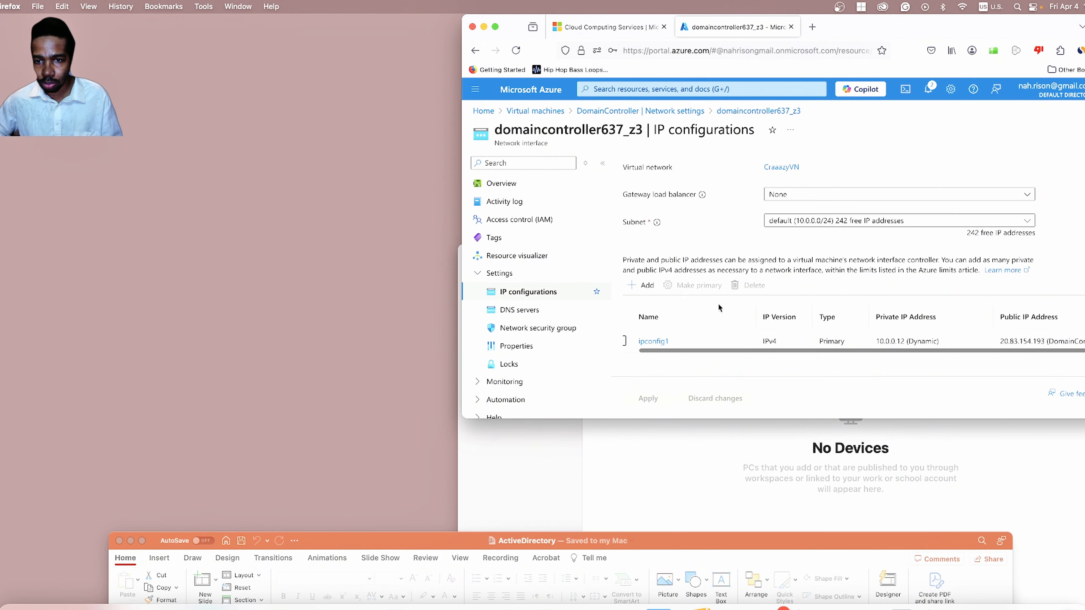
scroll(718, 305, "up", 3)
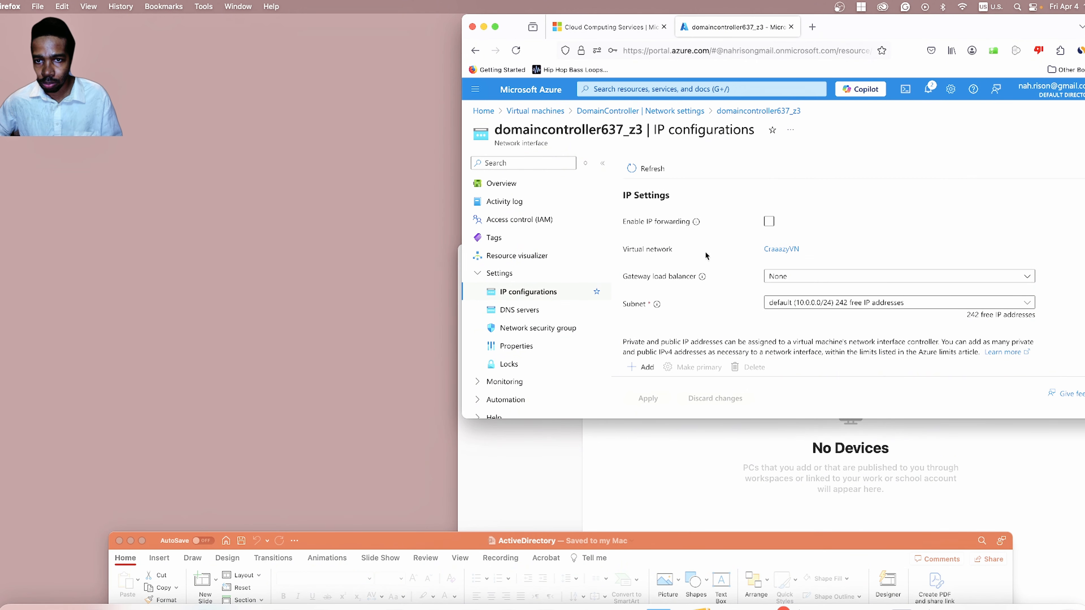
scroll(542, 295, "down", 1)
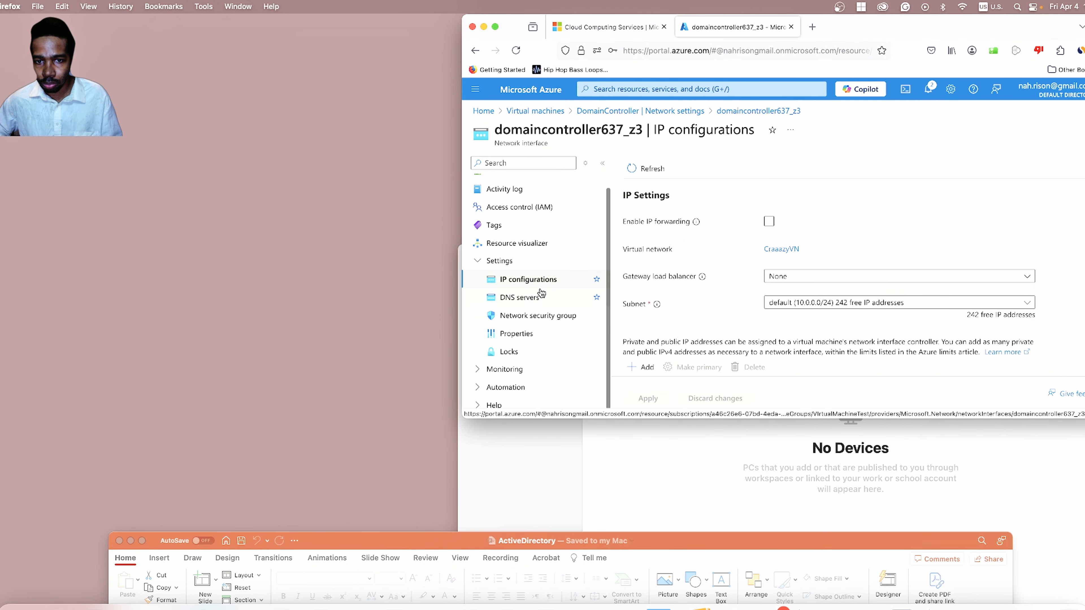
scroll(686, 294, "down", 3)
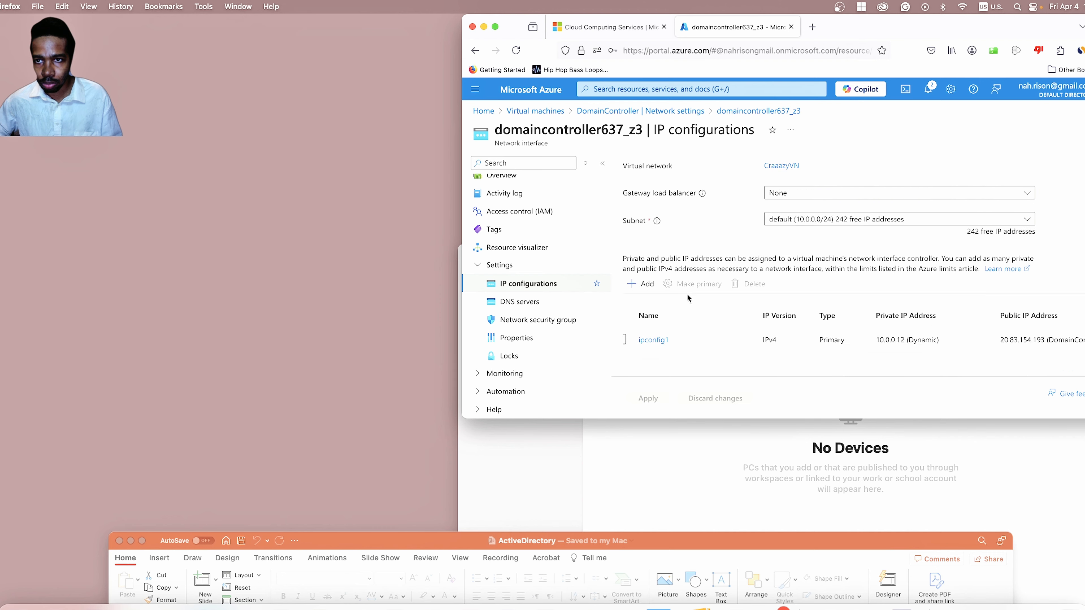
Set ipconfig1's private IP 10.0.0.12 allocation to Static.
left_click(649, 344)
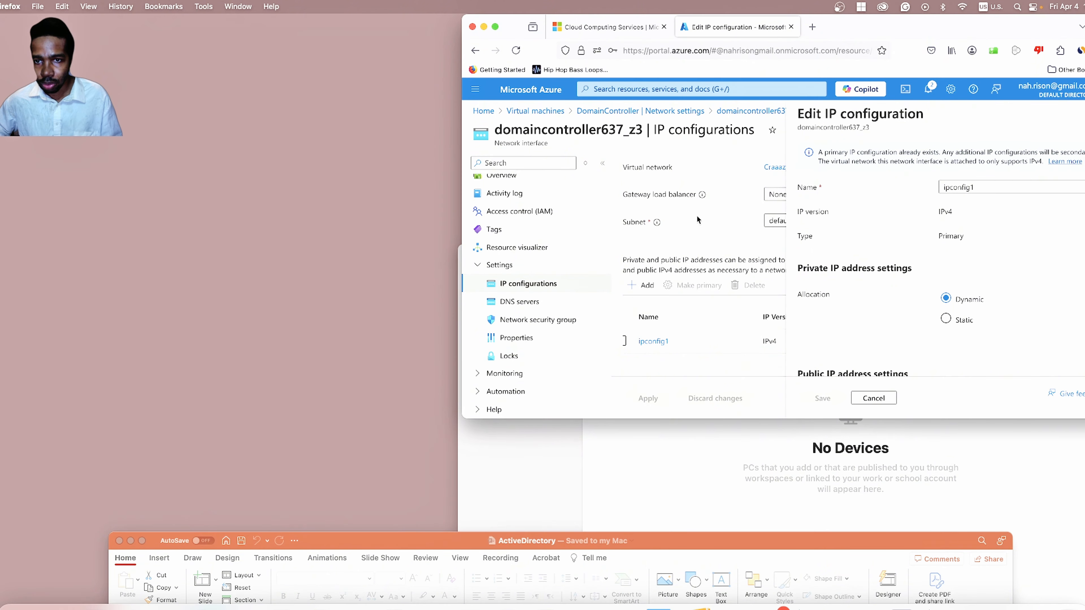
scroll(698, 222, "up", 3)
scroll(696, 239, "down", 3)
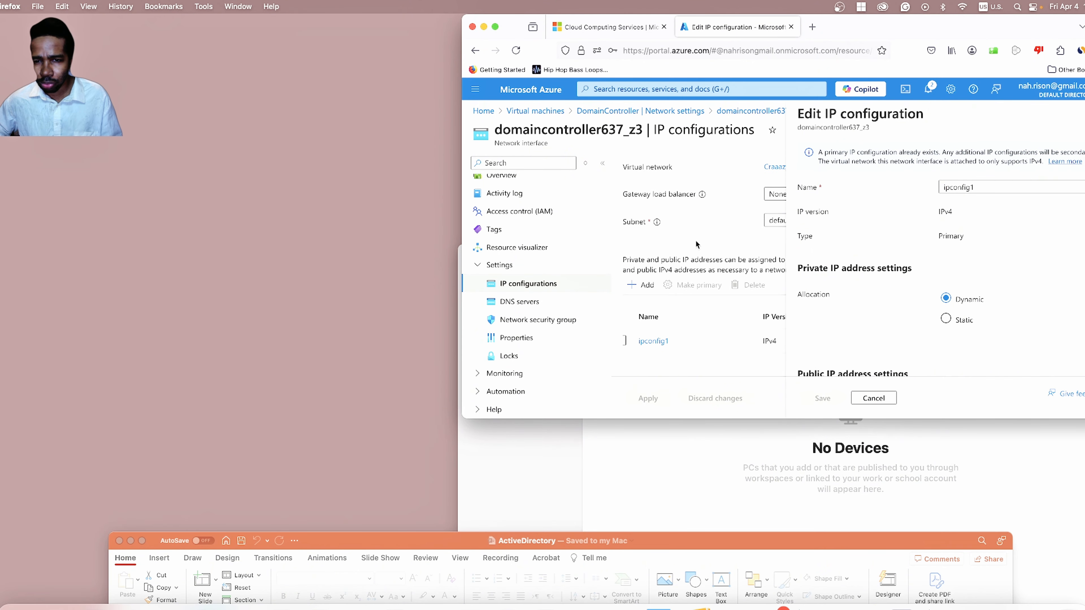
scroll(841, 276, "down", 3)
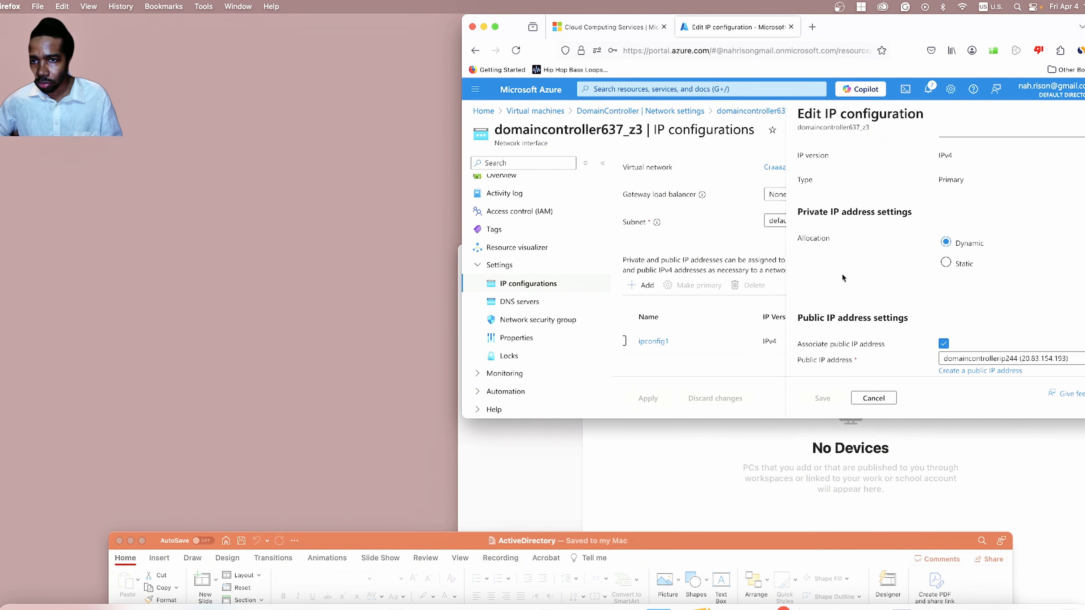
scroll(841, 277, "up", 2)
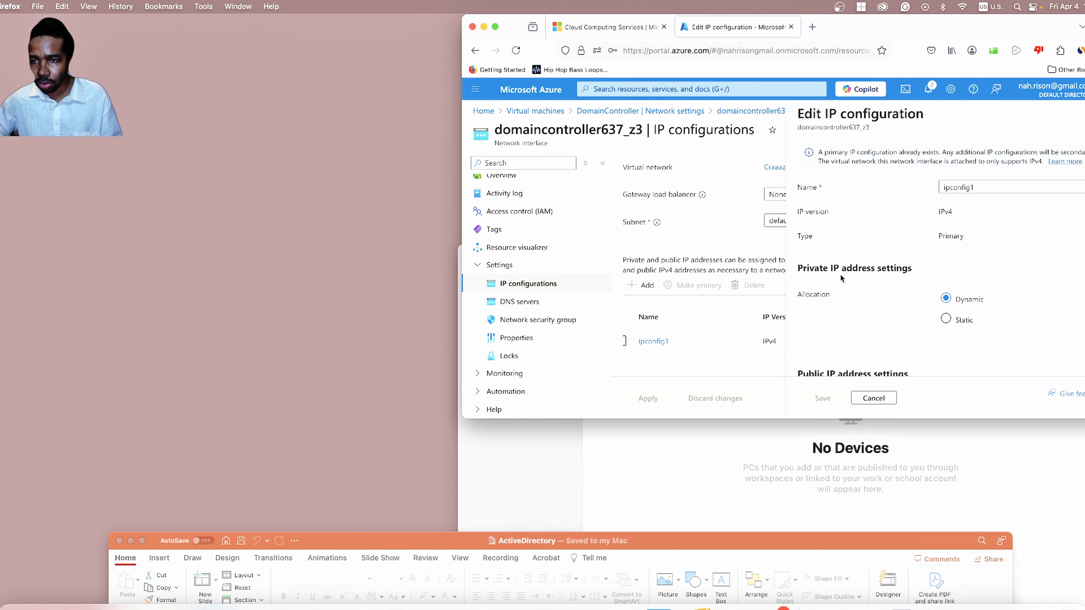
scroll(901, 316, "down", 2)
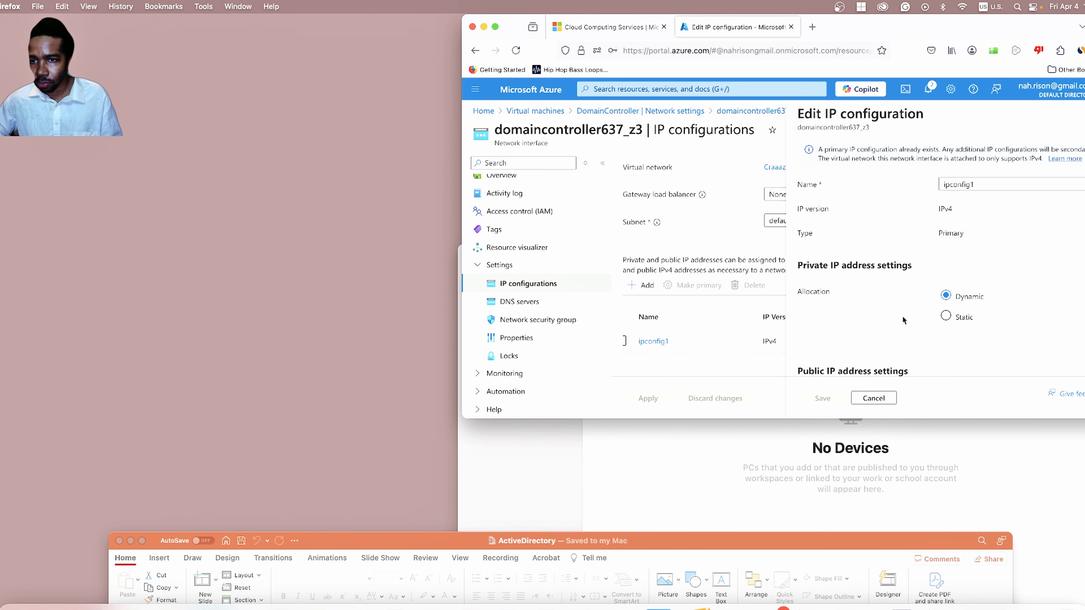
left_click(947, 272)
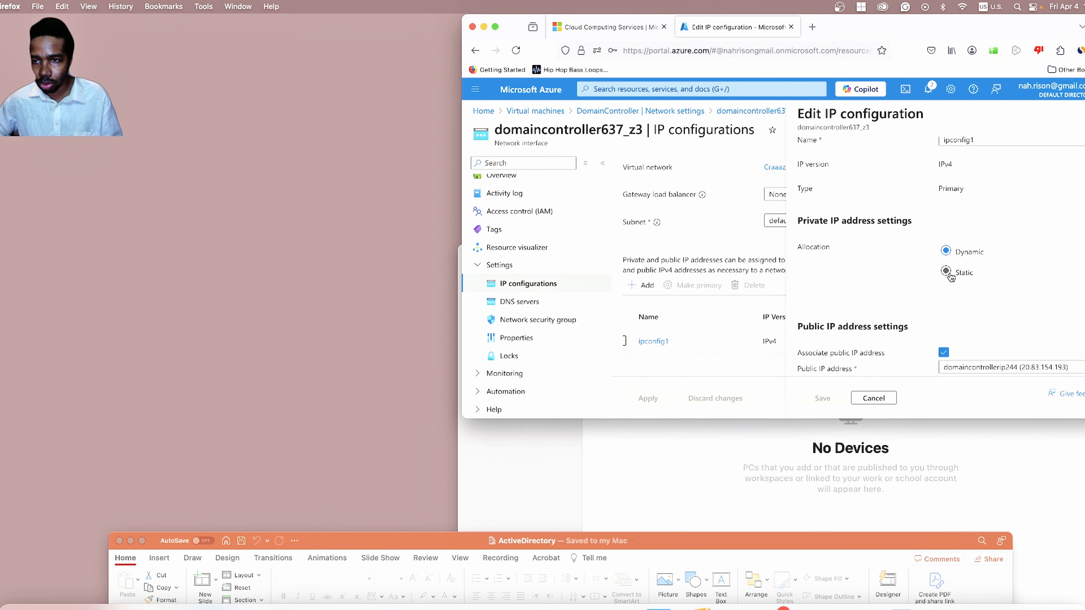
left_click(946, 274)
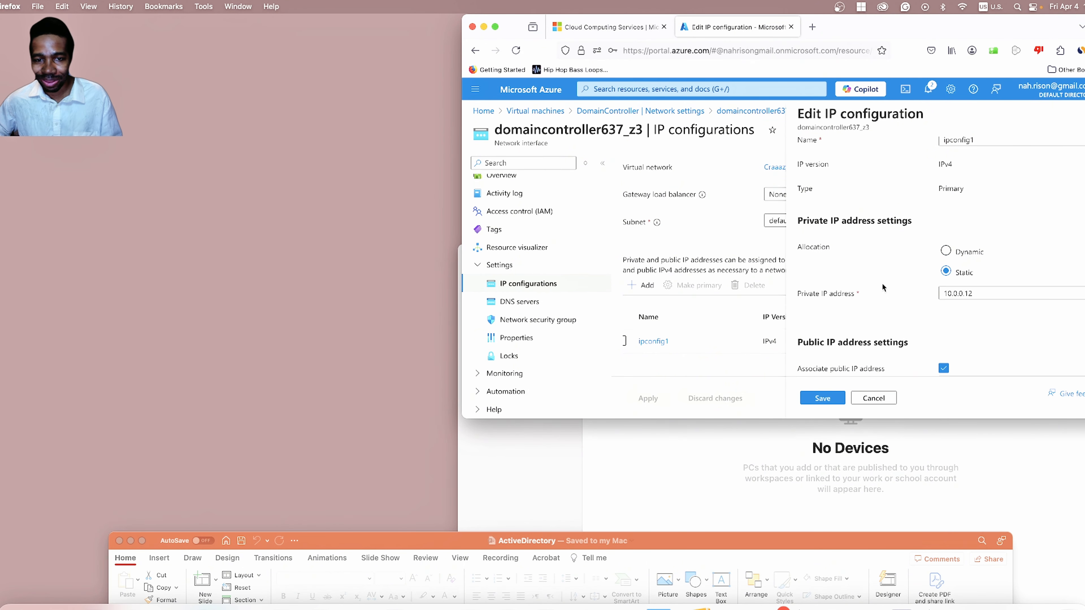
Save the static private IP change on the network interface.
scroll(882, 283, "down", 2)
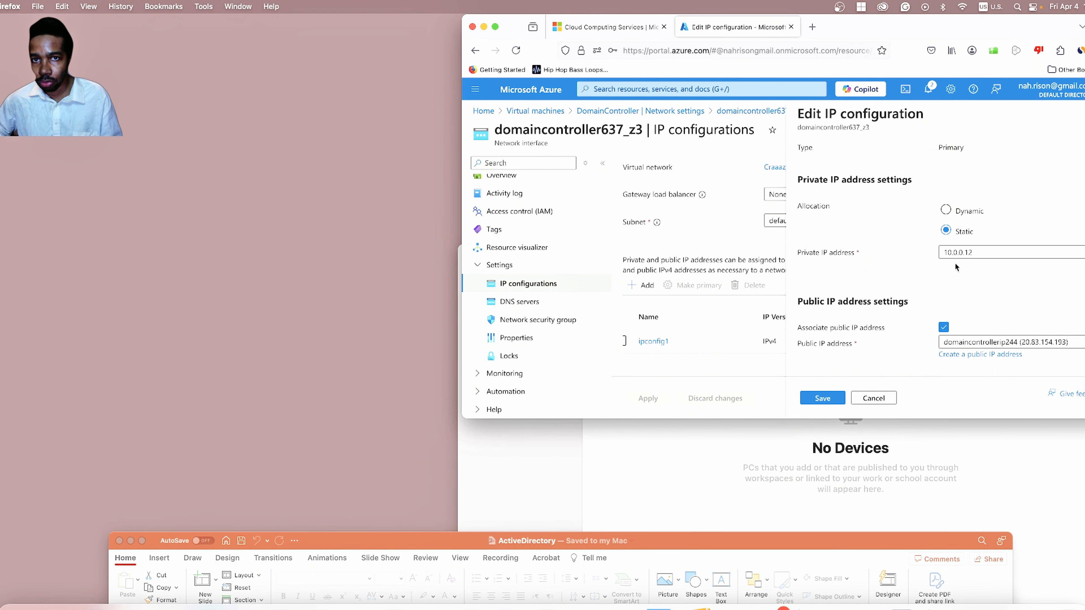
scroll(941, 263, "up", 3)
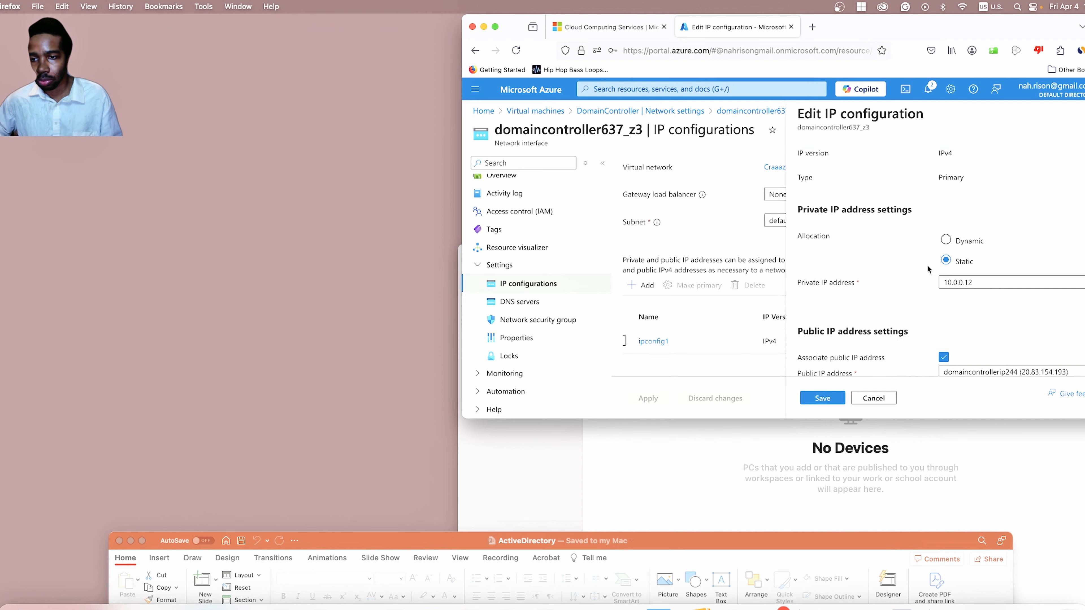
scroll(910, 264, "down", 2)
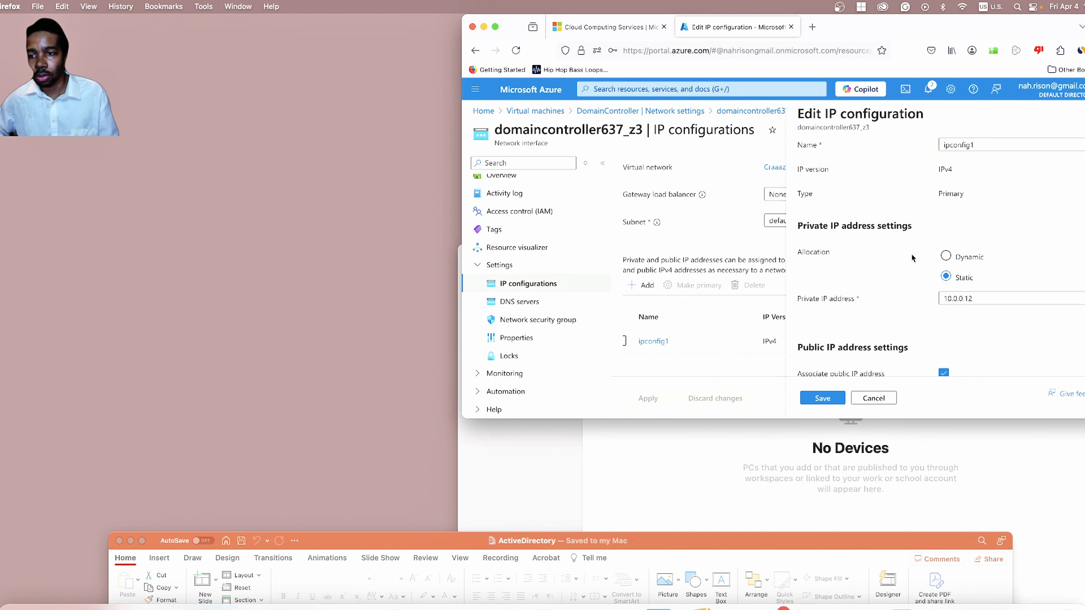
scroll(911, 283, "down", 2)
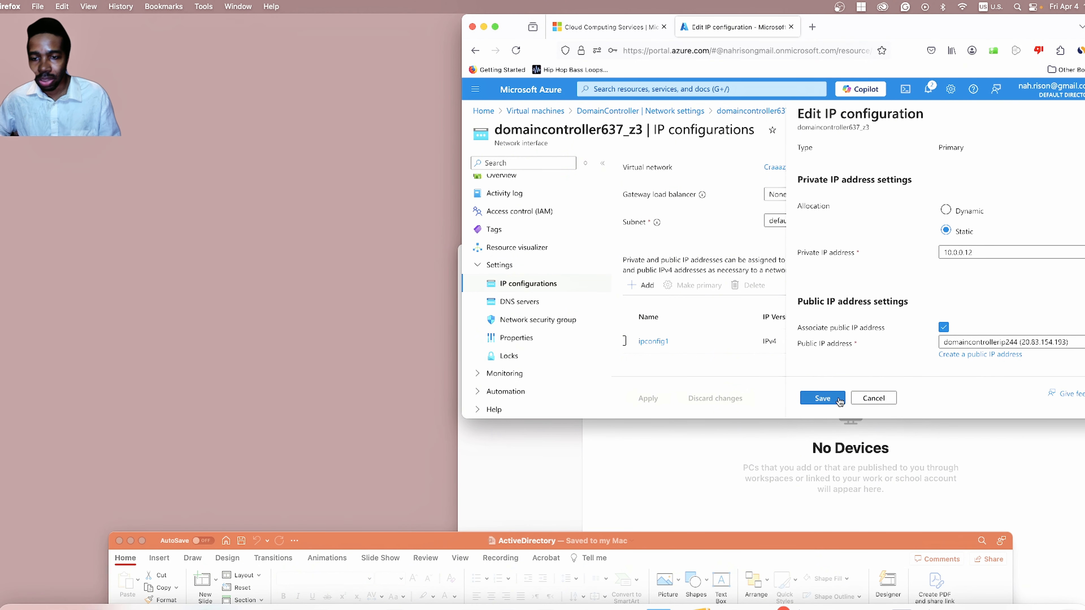
left_click(822, 398)
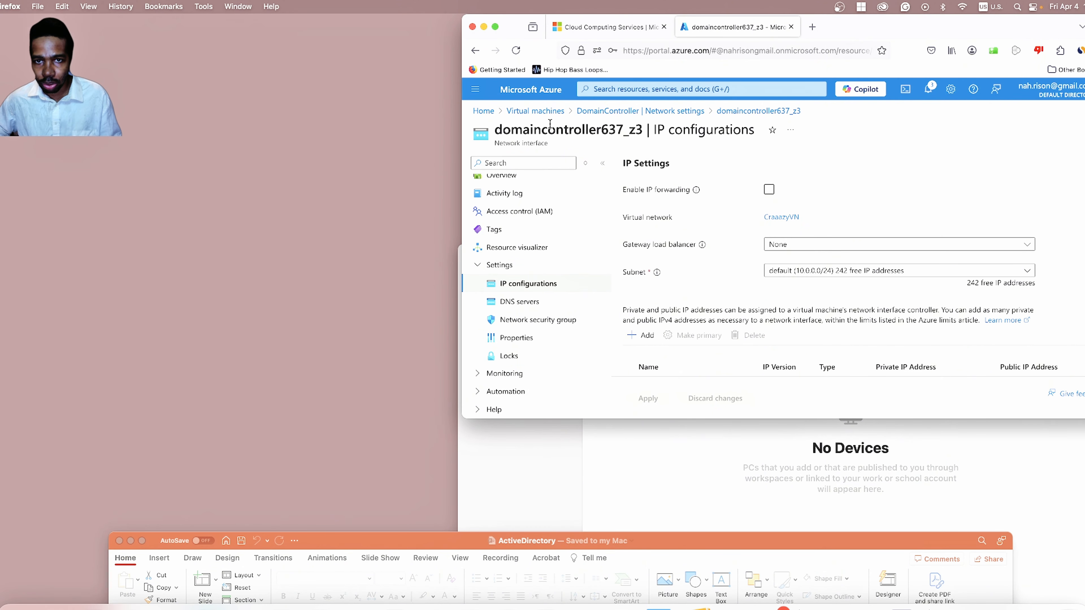
Copy DomainController's public IP 20.83.154.193 and switch to the Windows App window.
left_click(545, 110)
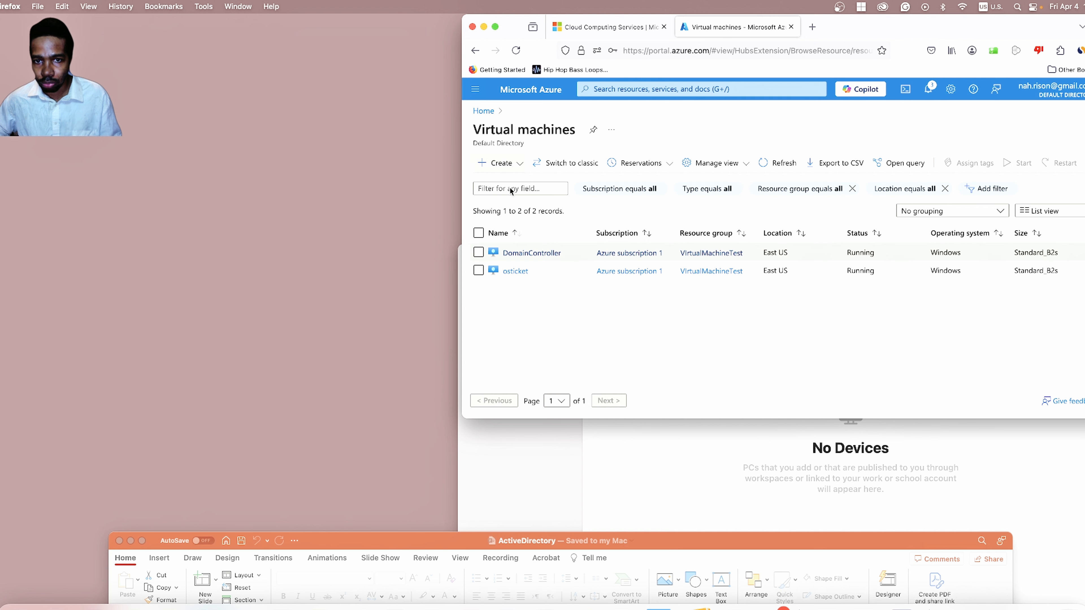
left_click(539, 252)
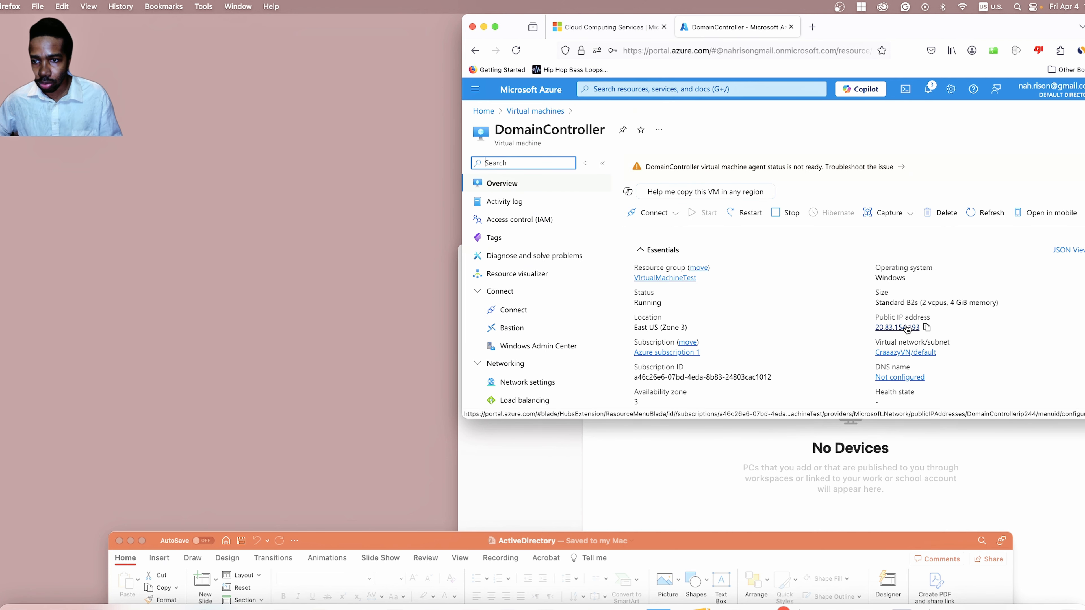
left_click(928, 328)
left_click(928, 329)
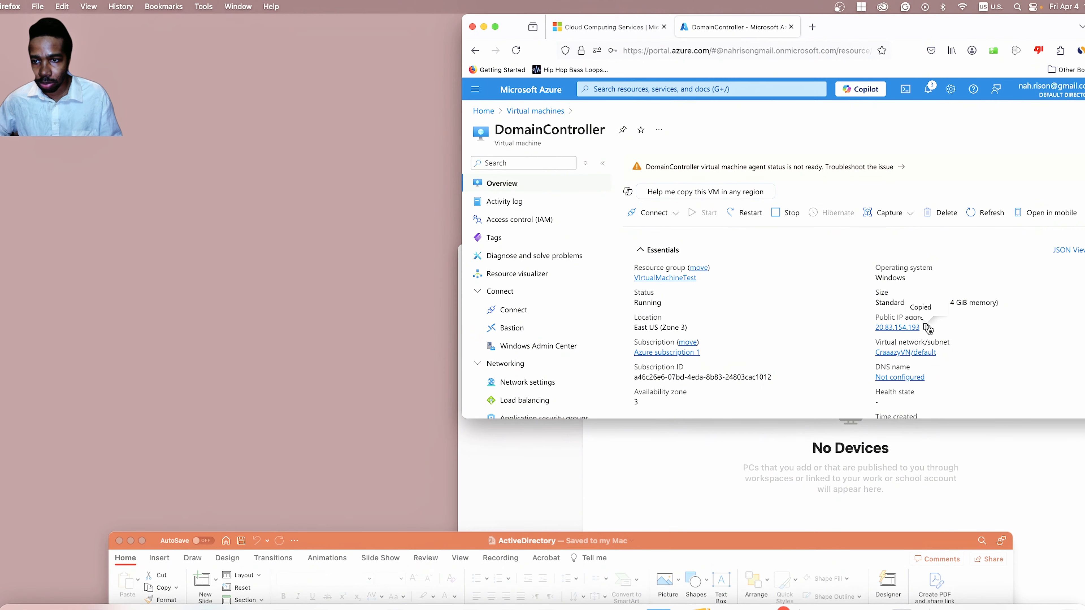
left_click(925, 477)
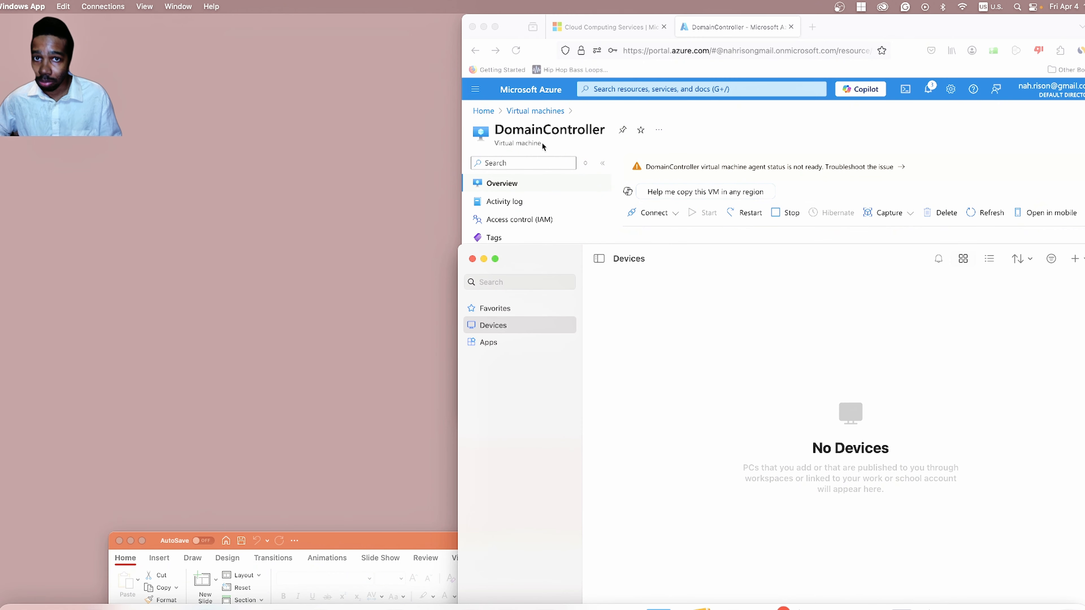
Add a saved PC for 20.83.154.193 with friendly name DomainController.
left_click(1075, 259)
left_click(1057, 311)
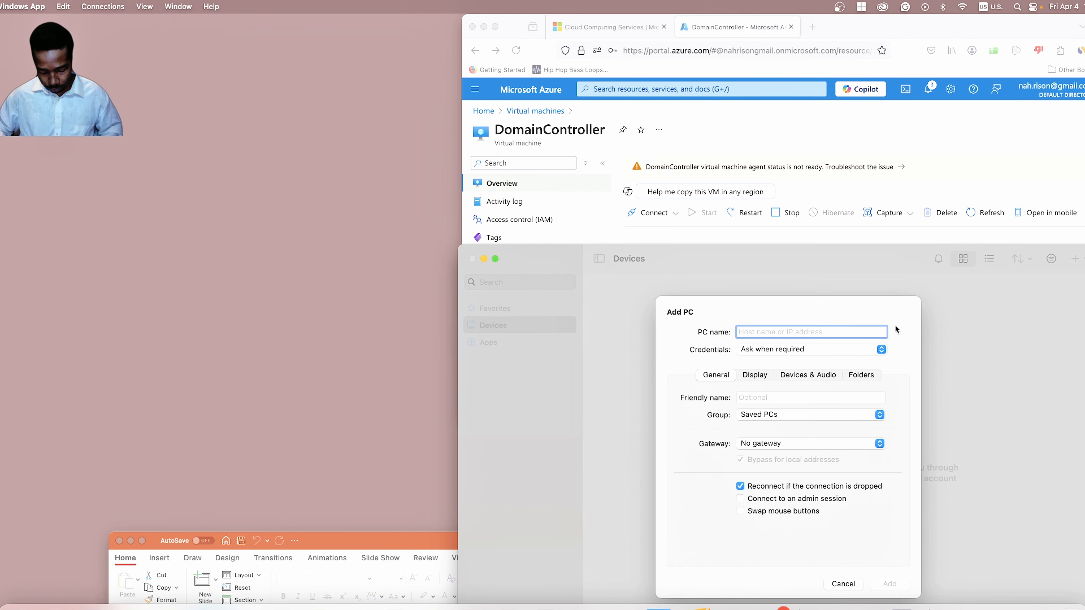
key("super+v")
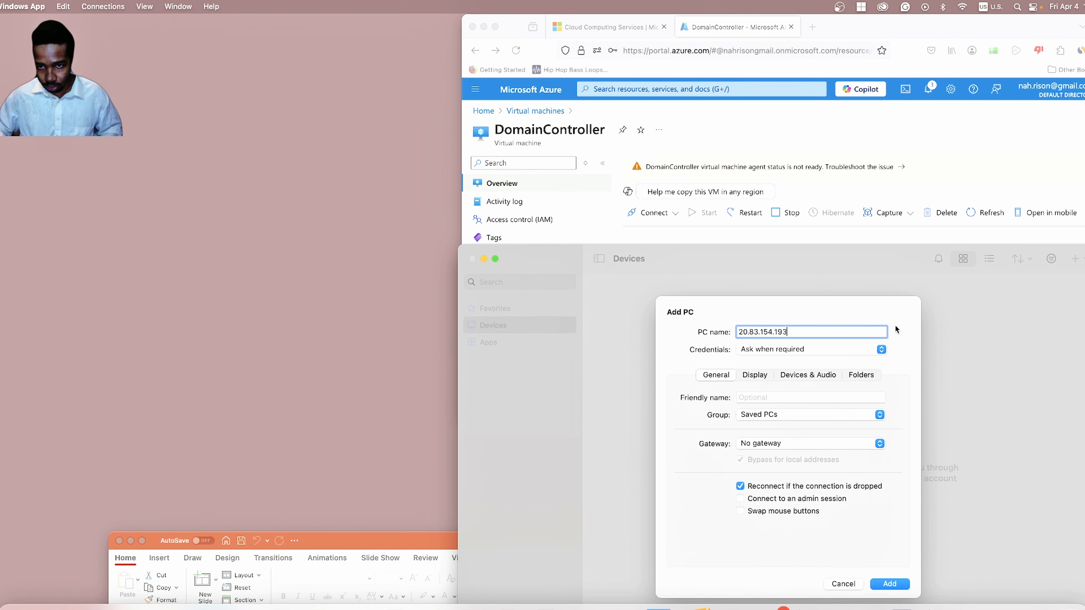
left_click(845, 396)
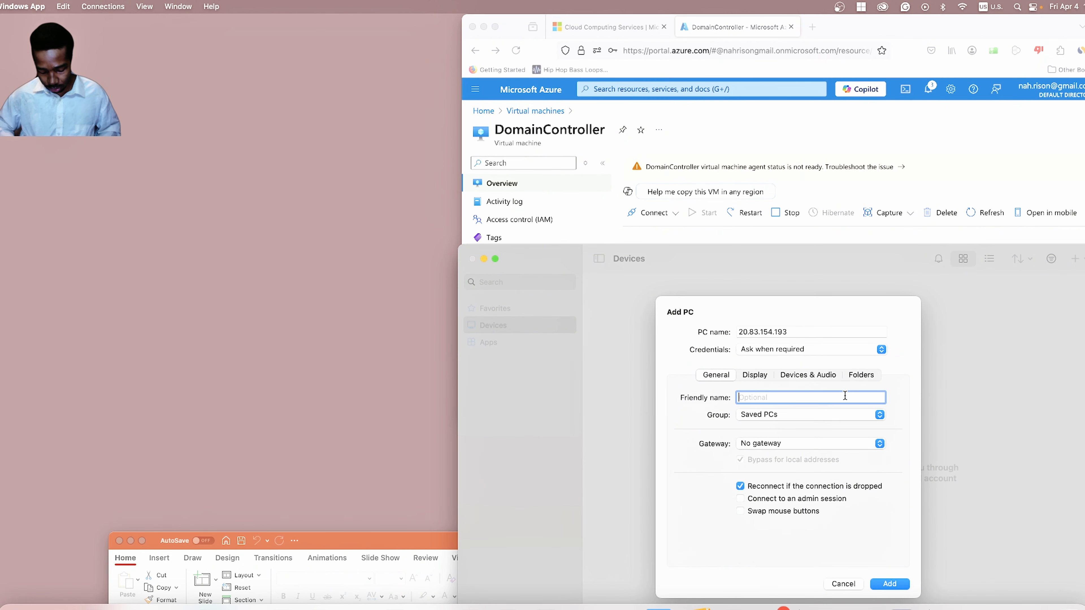
type("DomainContr")
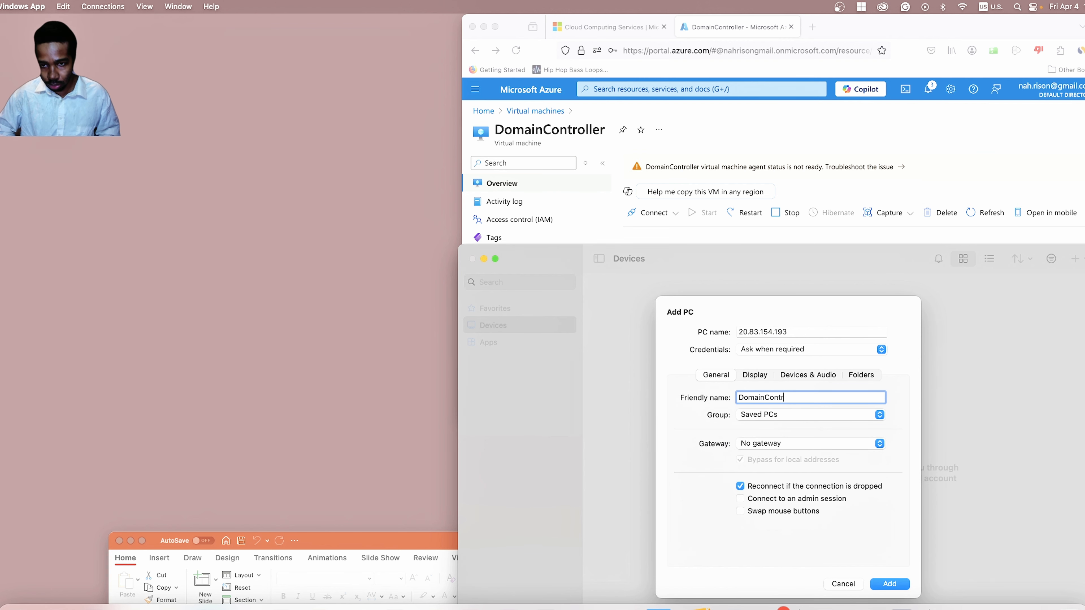
type("oller")
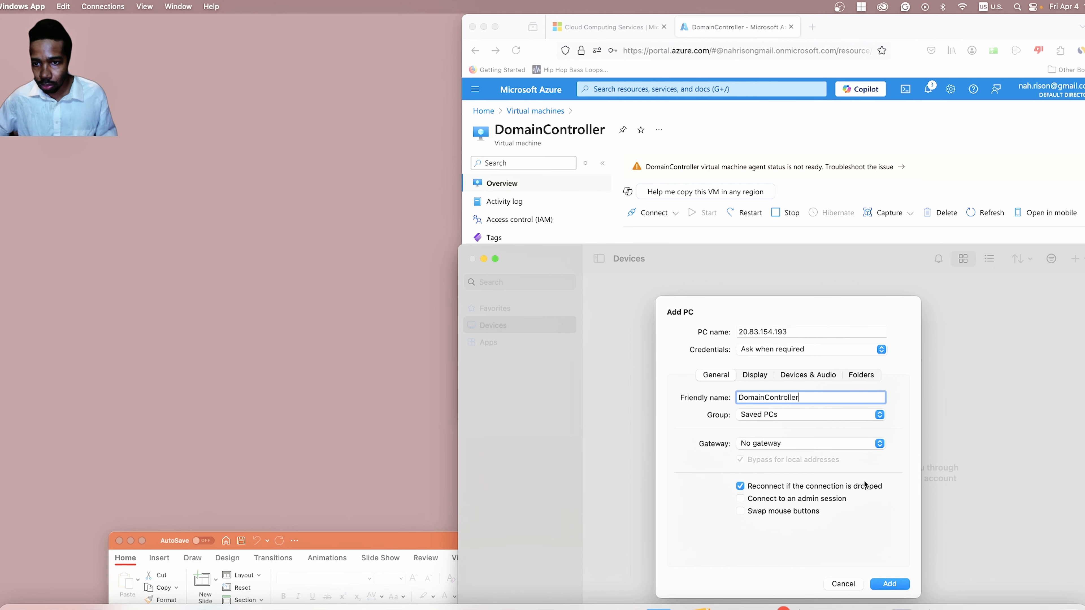
left_click(889, 584)
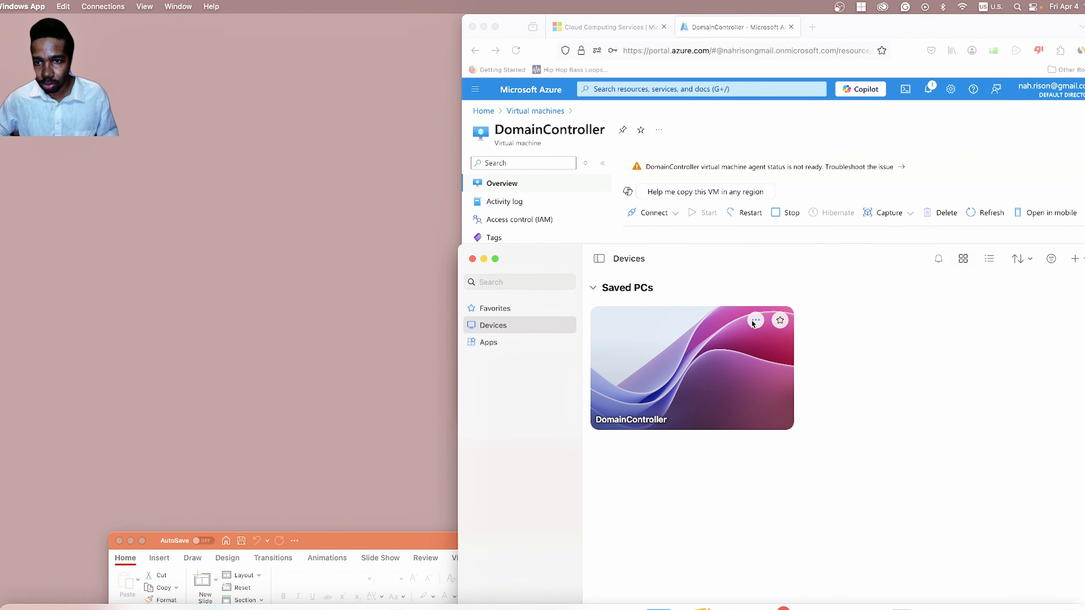
Connect to DomainController with the admin username and password, accepting the certificate warning.
left_click(753, 321)
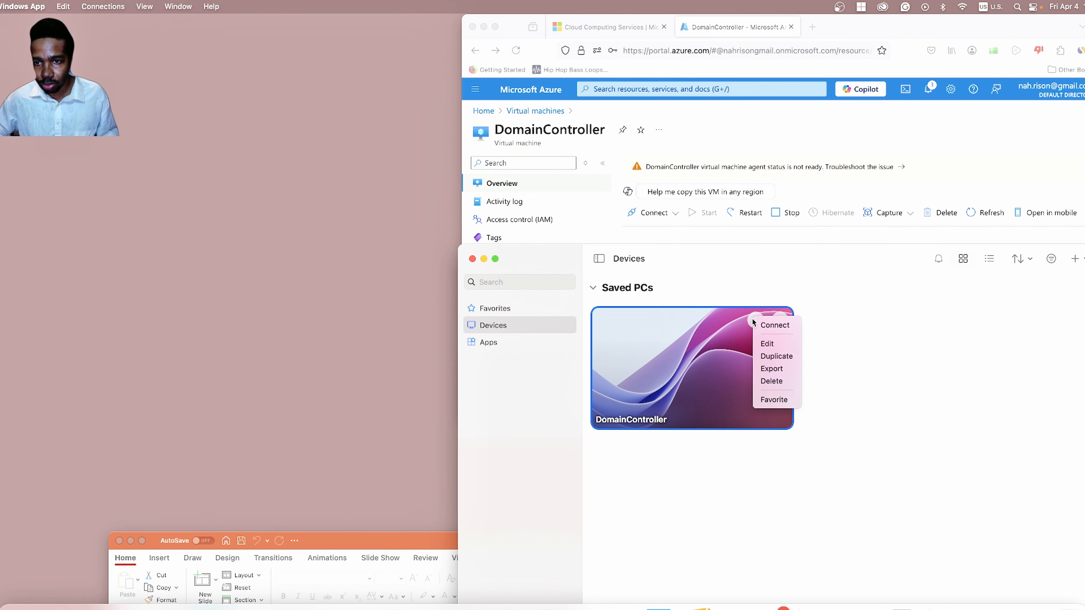
left_click(768, 326)
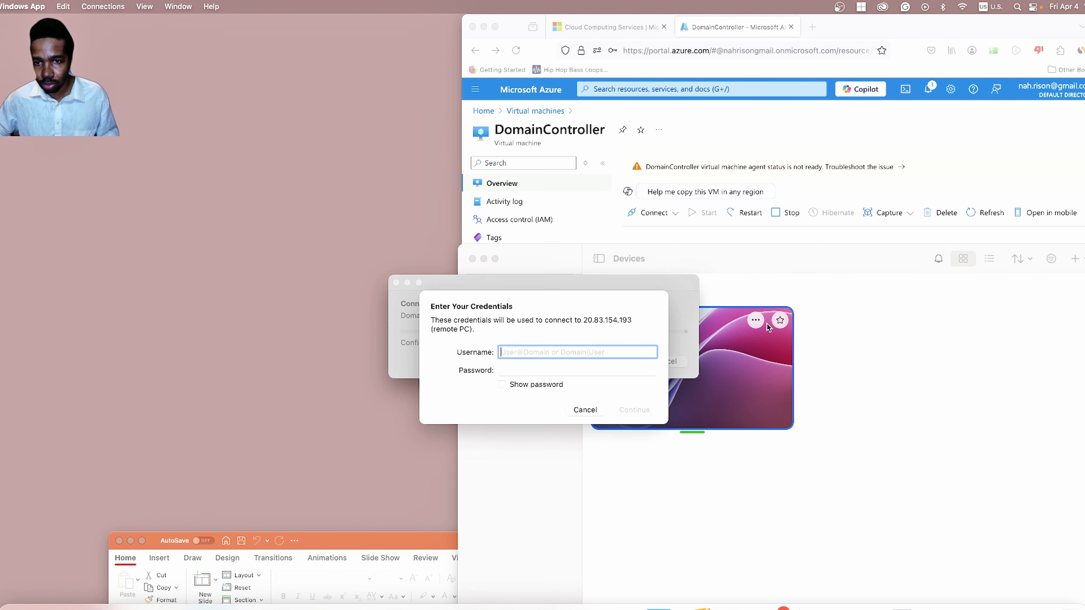
type("naris")
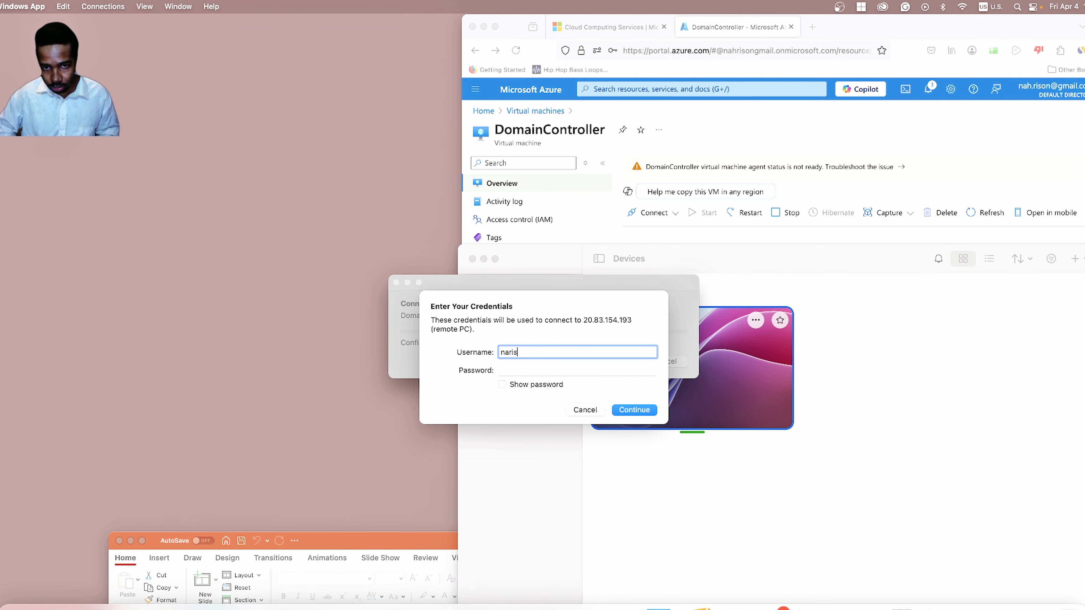
type("on")
key("Tab")
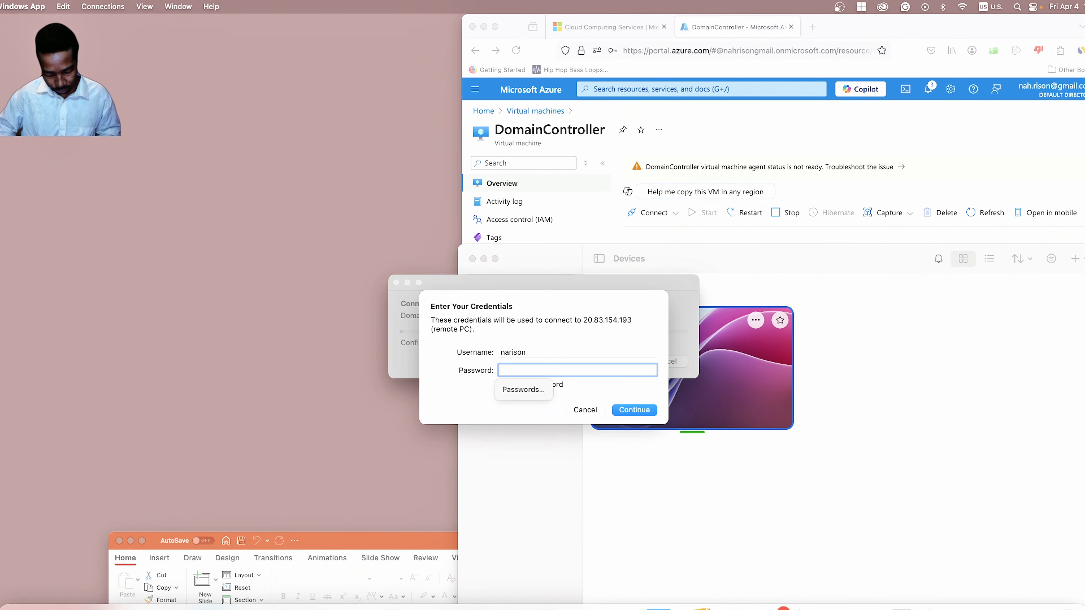
type("••")
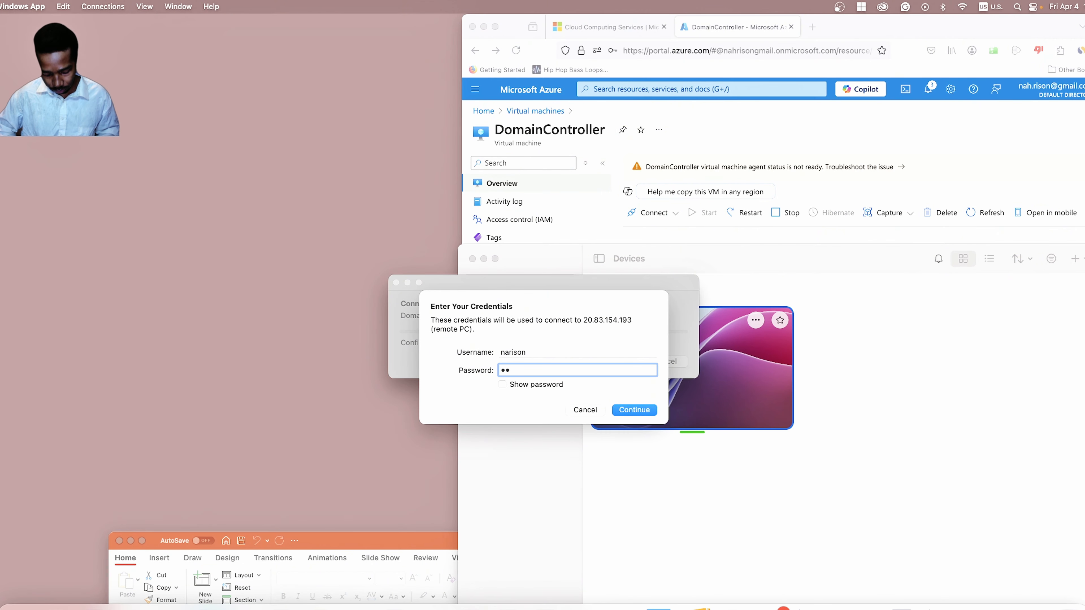
type("••••••••")
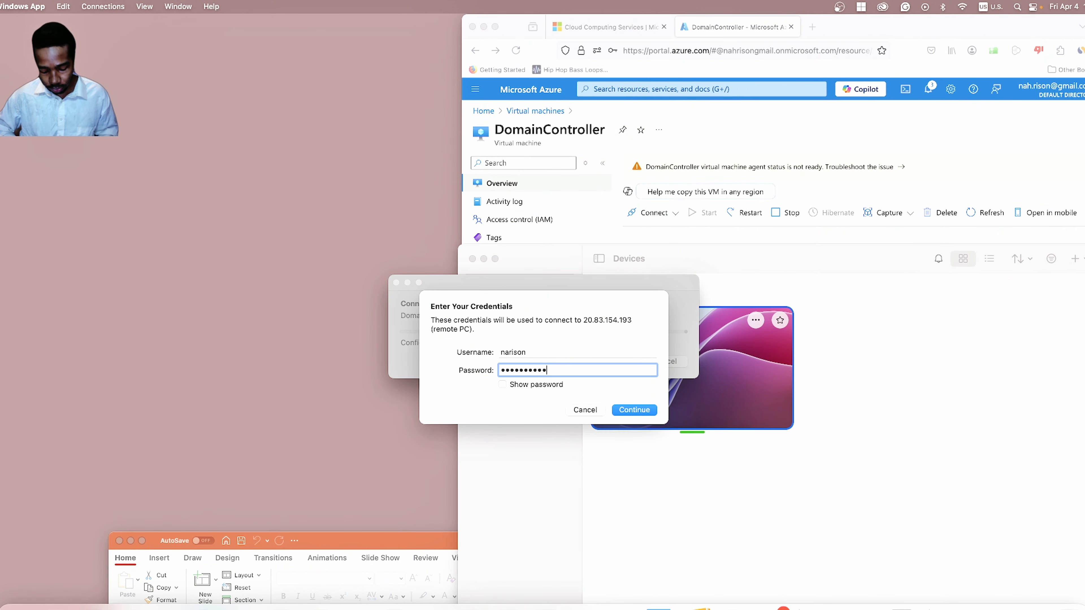
key("Return")
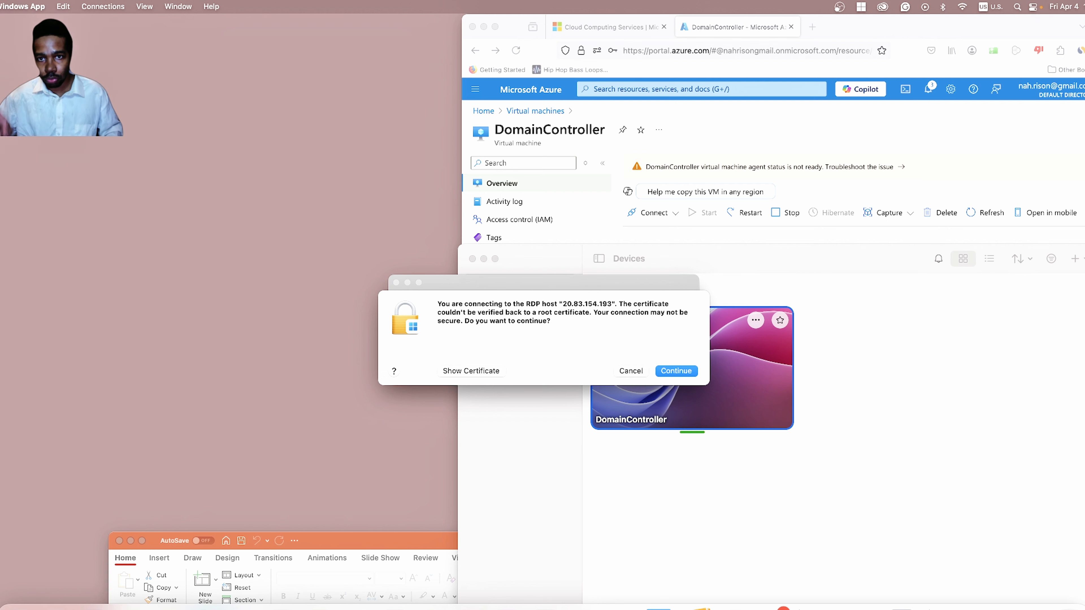
key("Return")
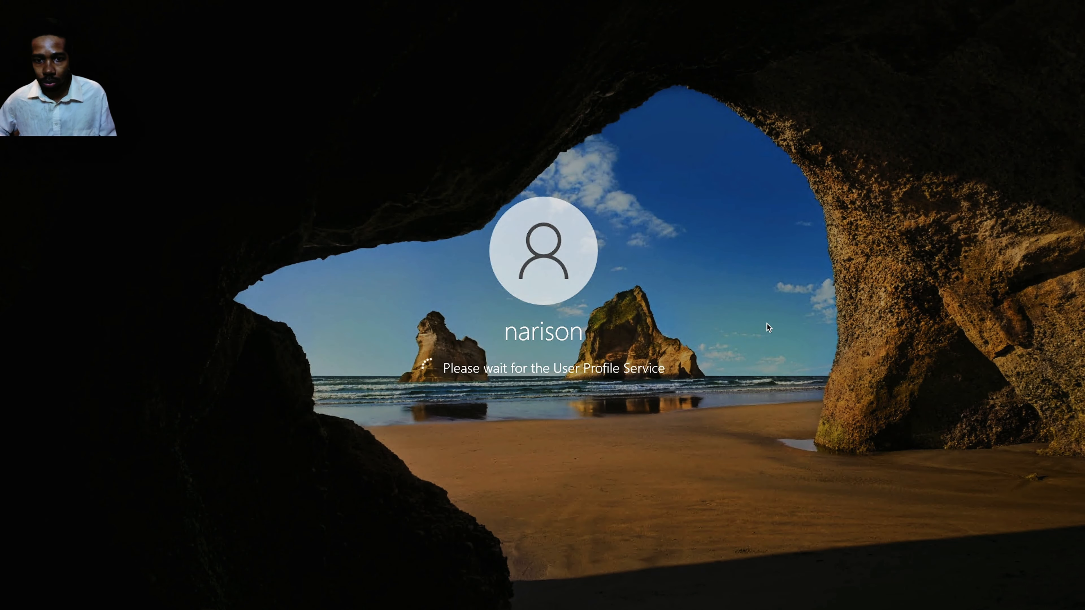
Take the session out of full screen, move the window up, and allow network discovery.
mouse_move(0, 2)
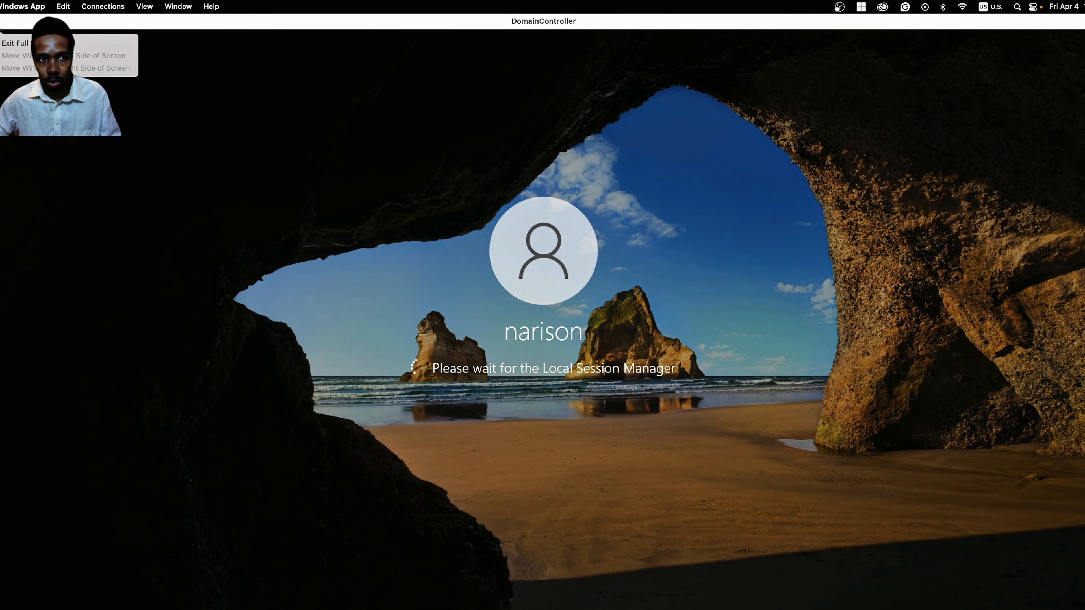
left_click(2, 21)
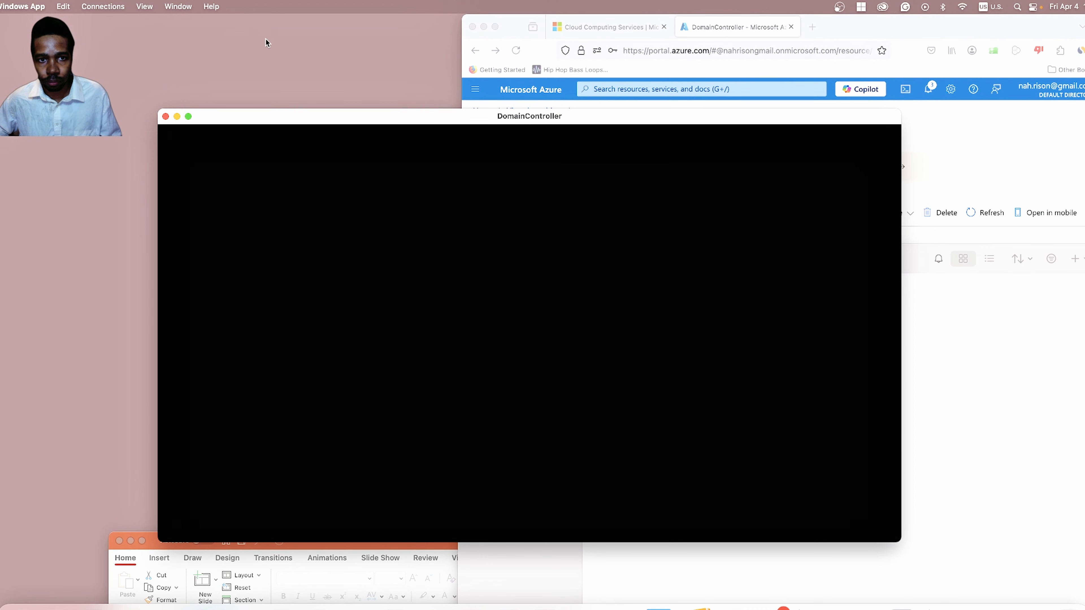
left_click_drag(355, 113, 388, 39)
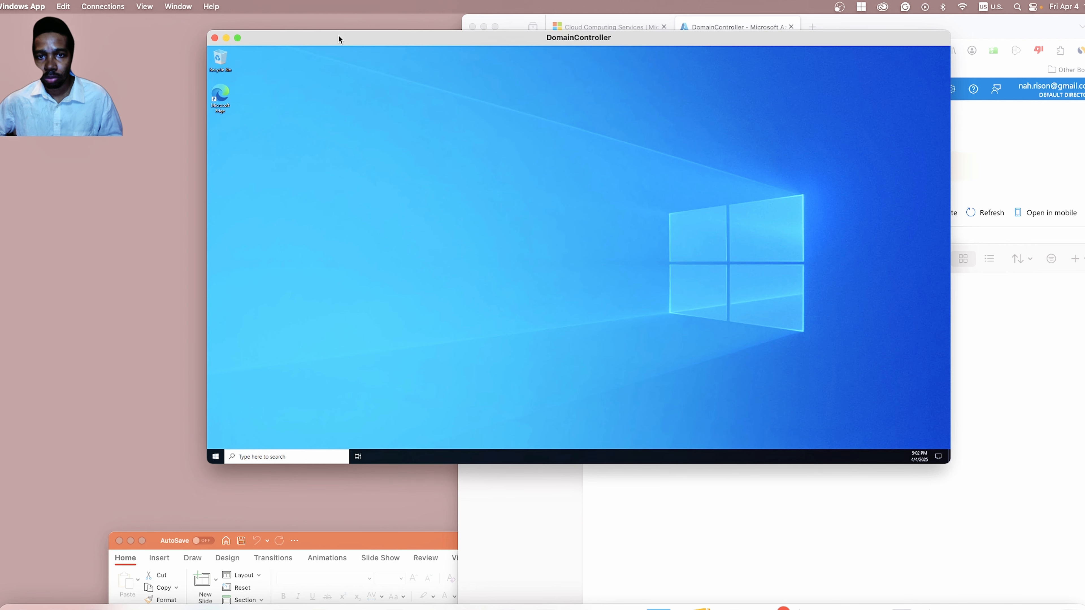
left_click_drag(339, 34, 338, 32)
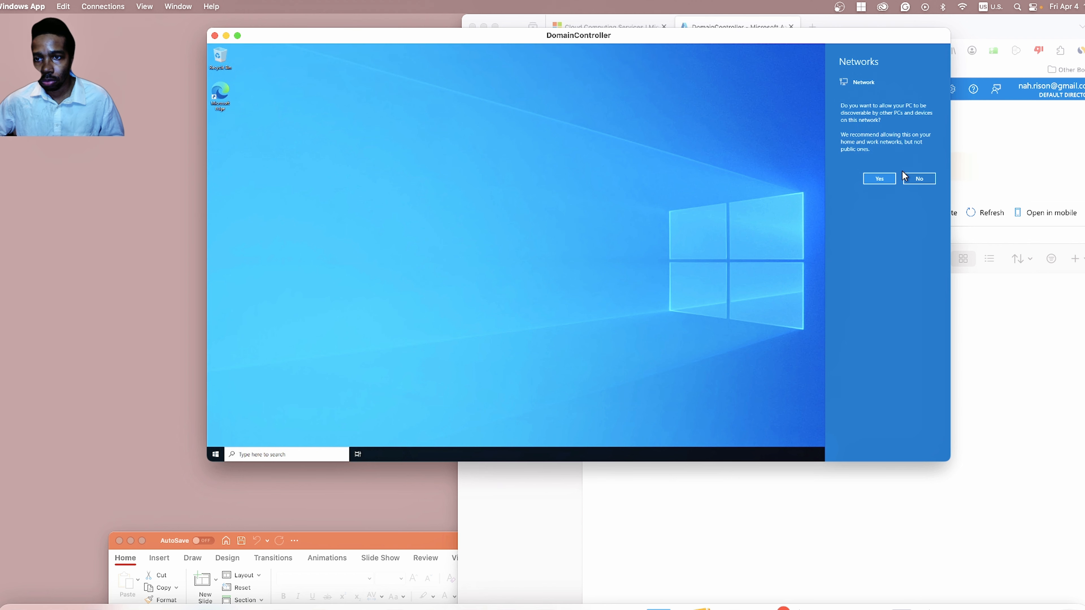
left_click(877, 178)
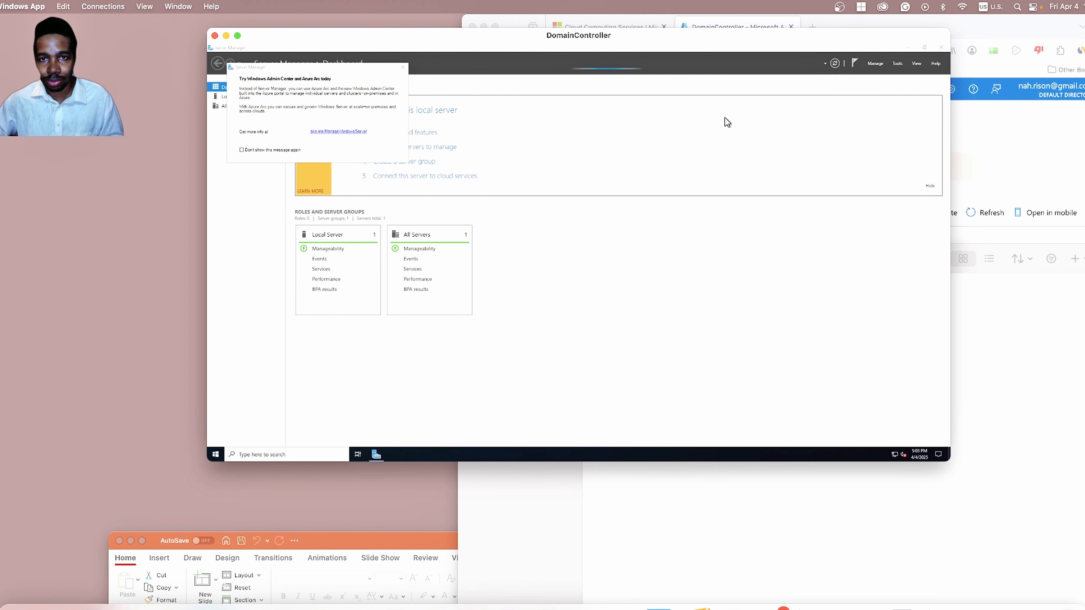
Dismiss the Windows Admin Center suggestion and restore Server Manager to a smaller window.
left_click(403, 68)
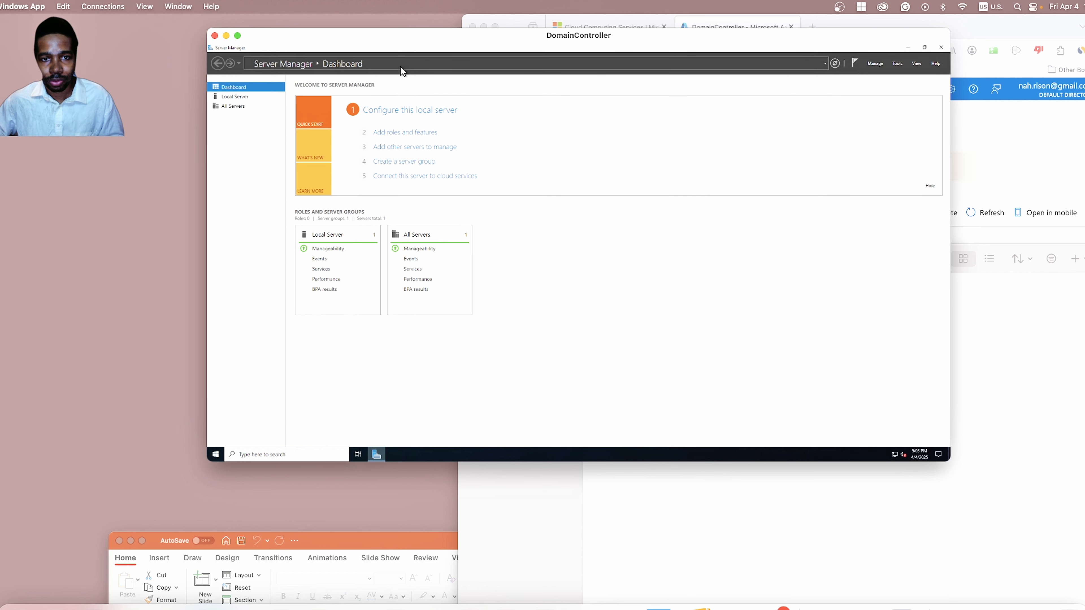
left_click(924, 49)
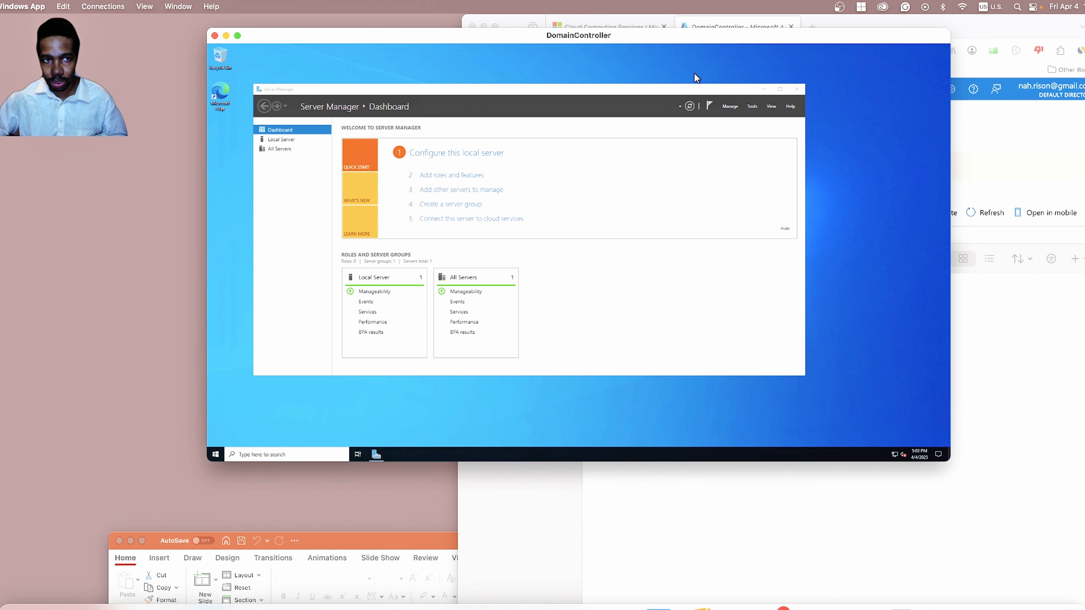
left_click(151, 6)
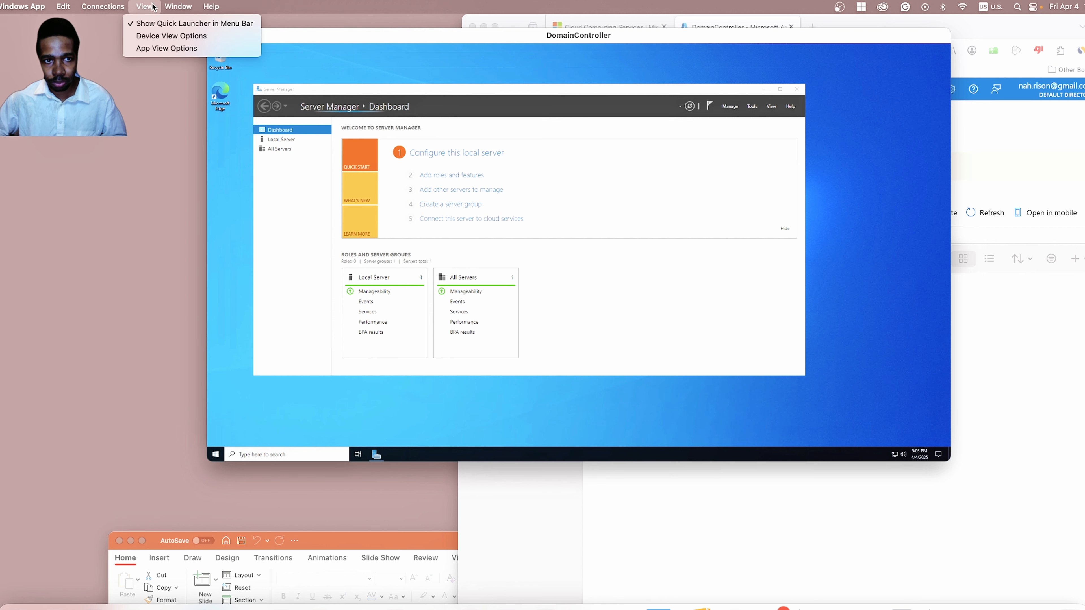
mouse_move(173, 7)
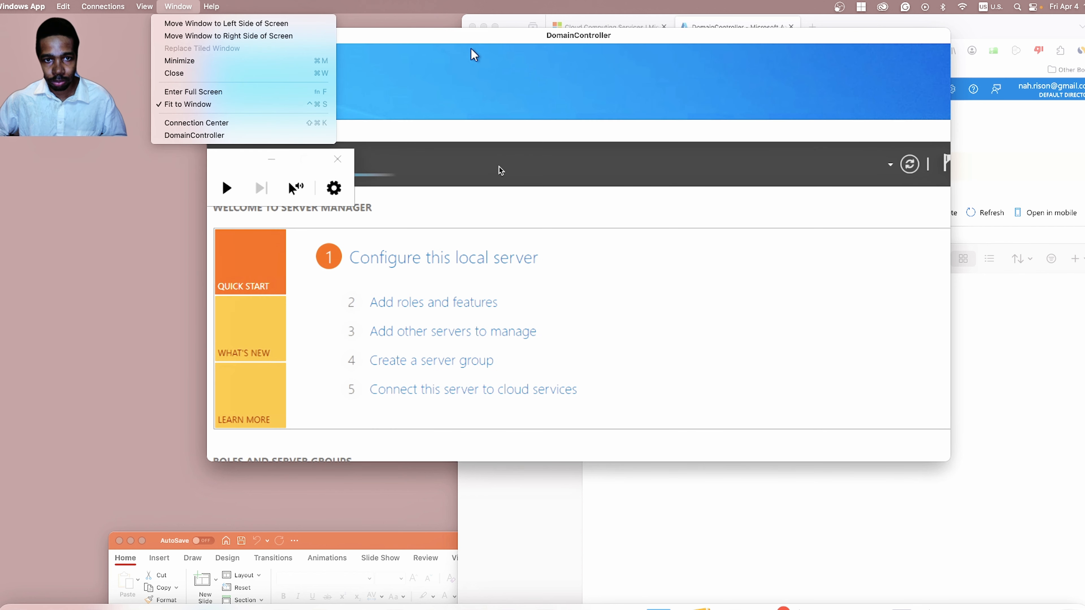
left_click(470, 48)
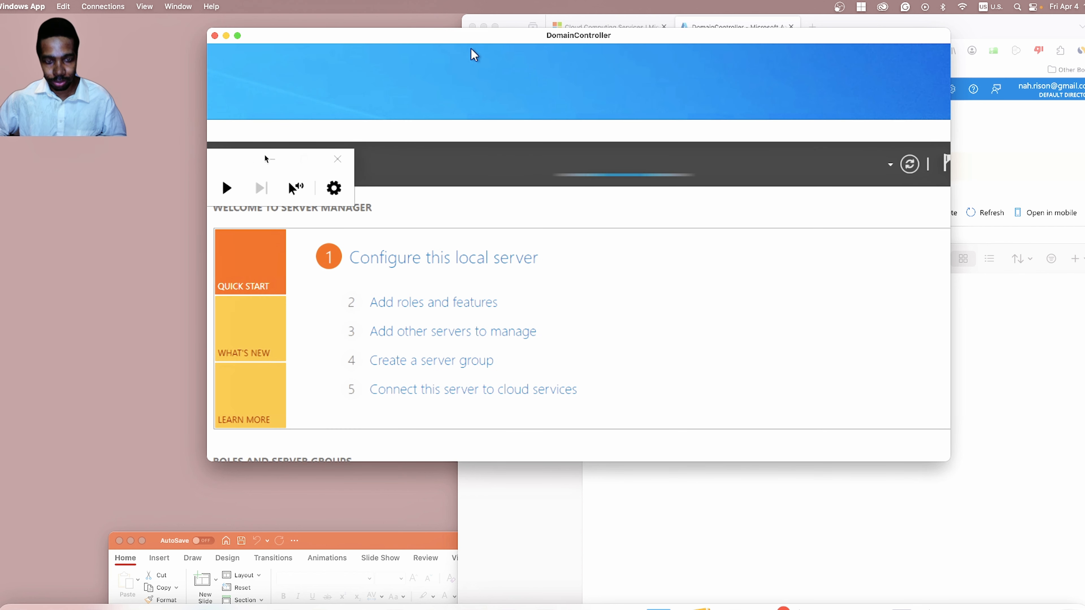
Reset magnification to 100%, close Magnifier, move Server Manager up-right, and start a Windows search.
key("super+minus")
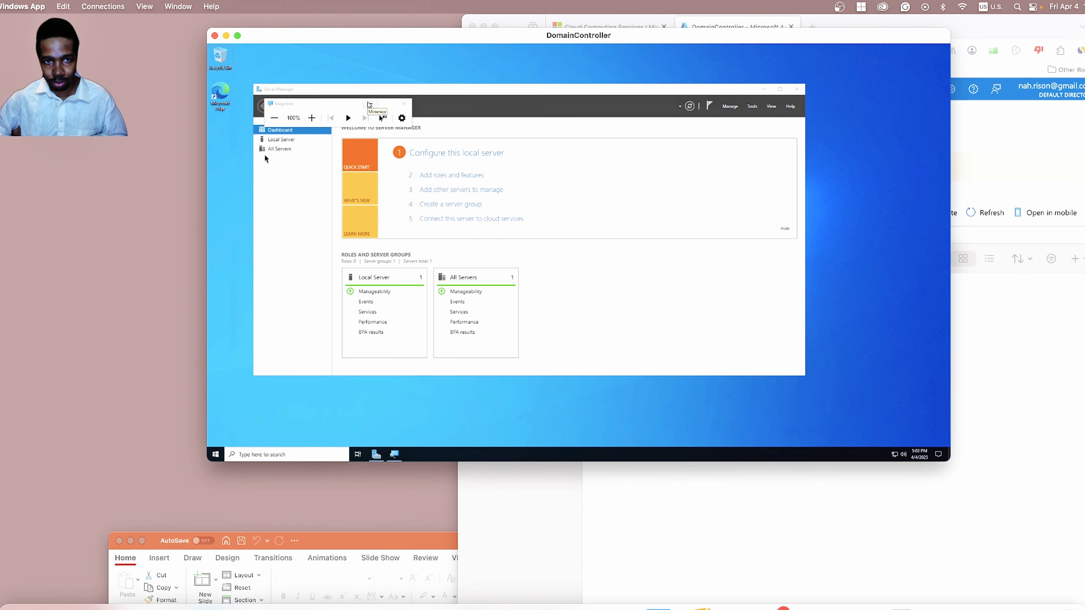
left_click(406, 105)
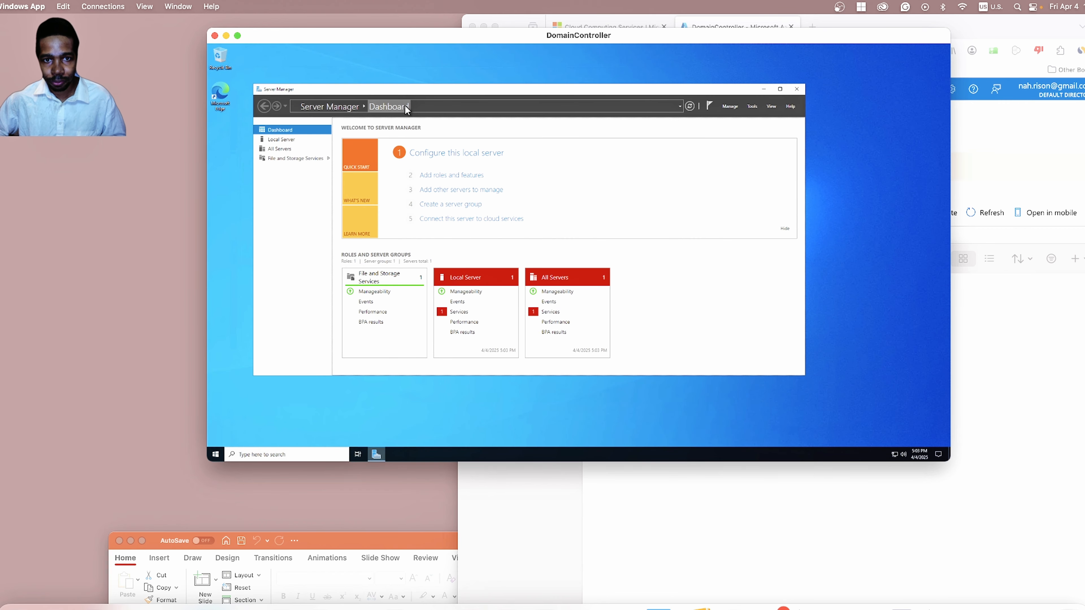
left_click_drag(469, 88, 522, 78)
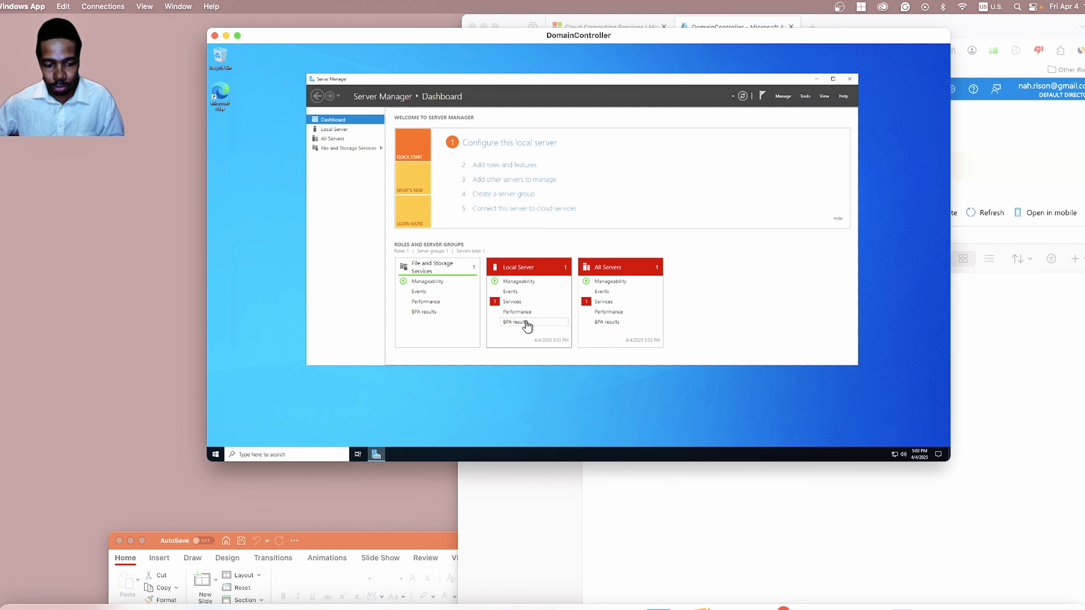
left_click(295, 454)
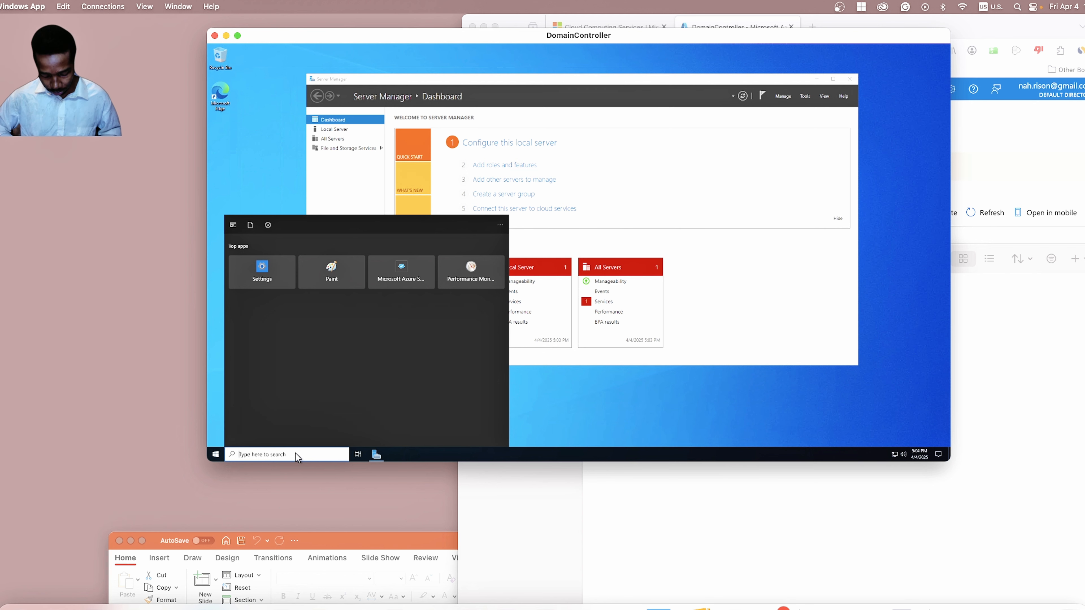
Search for wf.msc and launch the firewall console from the best match.
type("wf.")
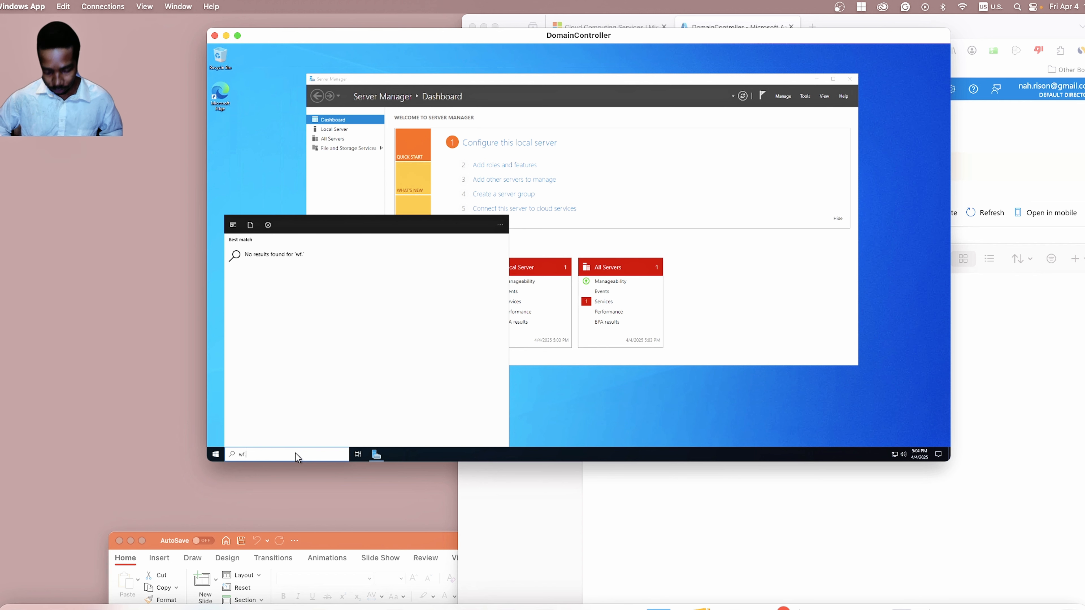
type("msc")
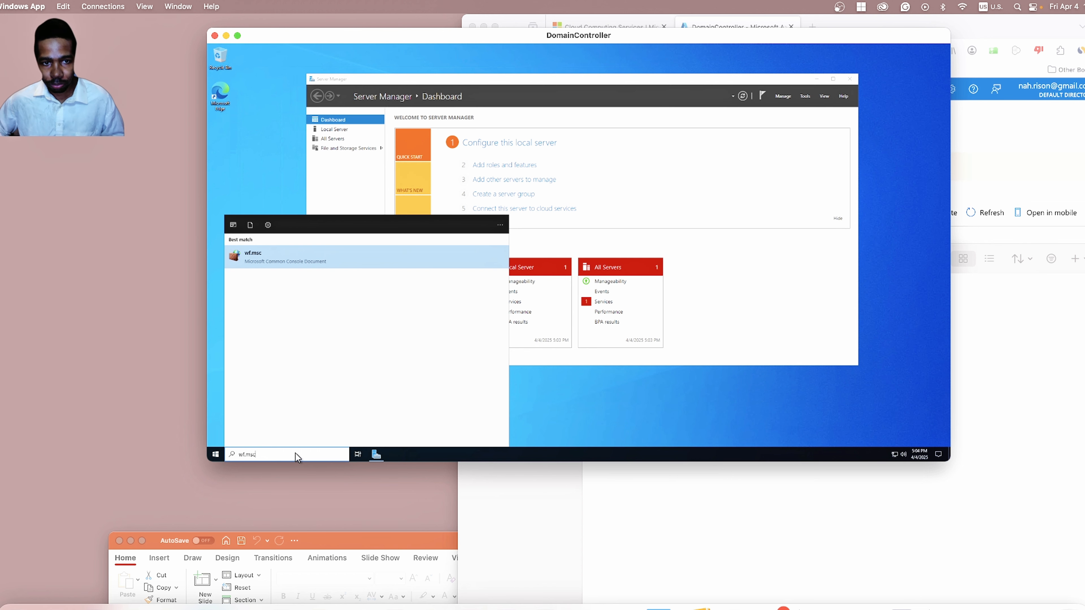
left_click(279, 256)
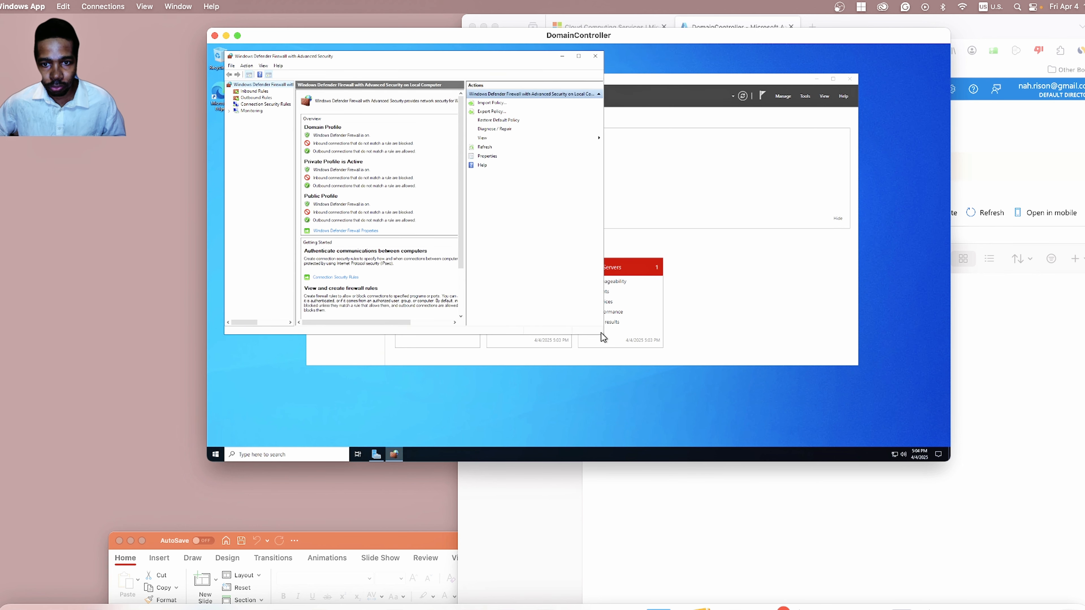
Enlarge the firewall console and open the local-computer node's Properties.
left_click_drag(603, 336, 663, 350)
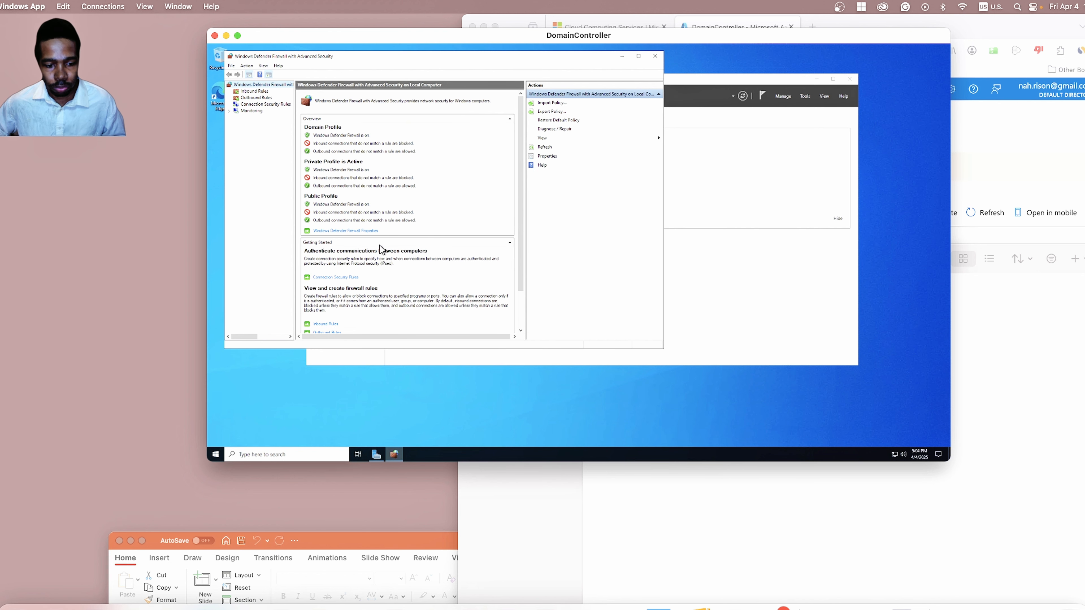
right_click(256, 87)
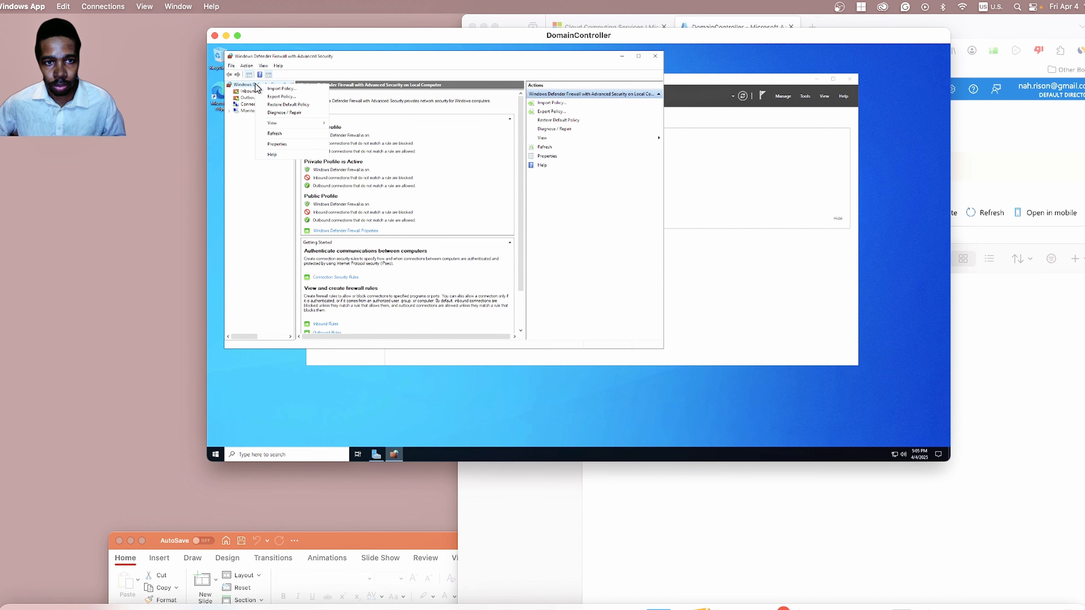
left_click(303, 145)
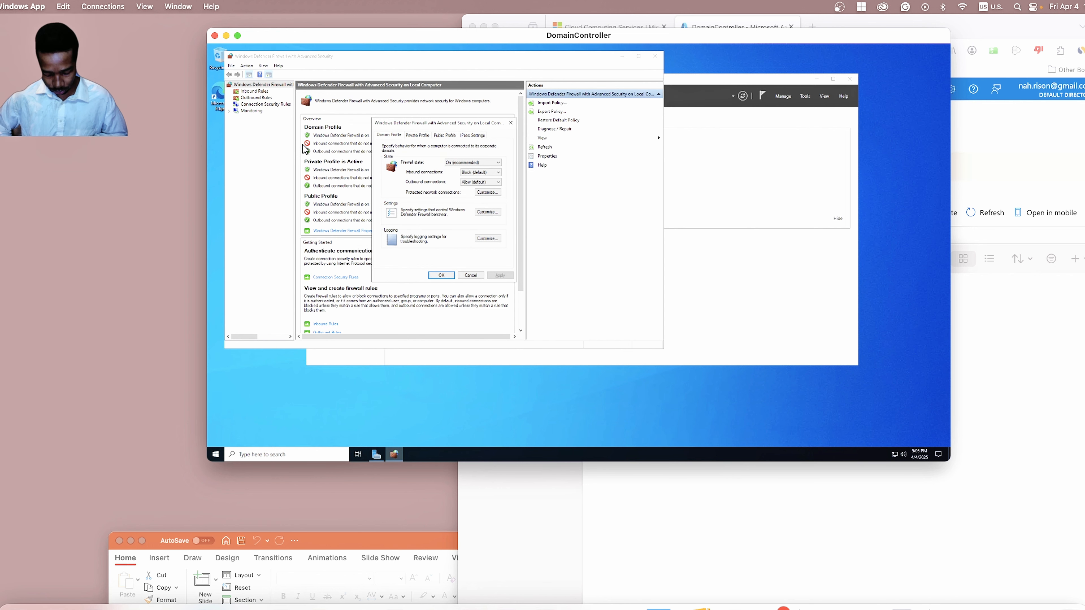
Zoom the remote desktop to 200% with Magnifier, enlarge the session window, then close Magnifier at 100%.
key("super+plus")
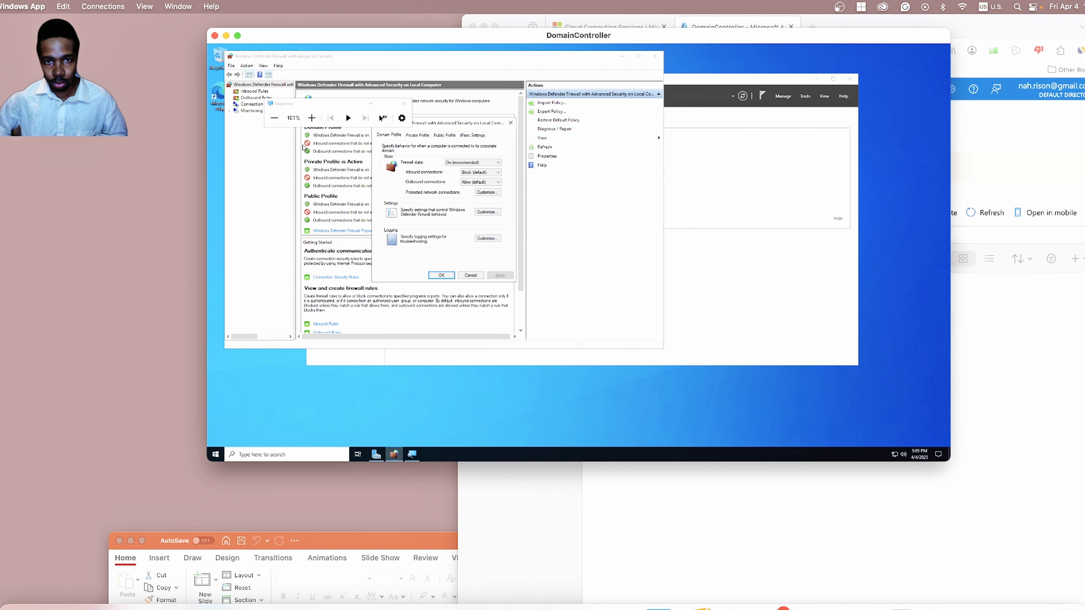
left_click(311, 118)
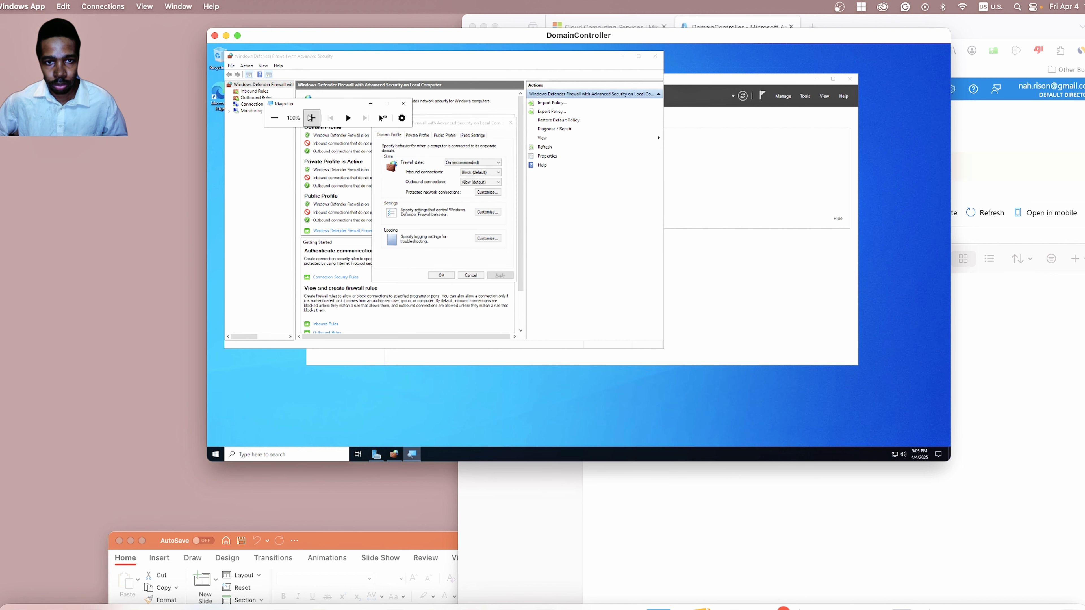
left_click(311, 118)
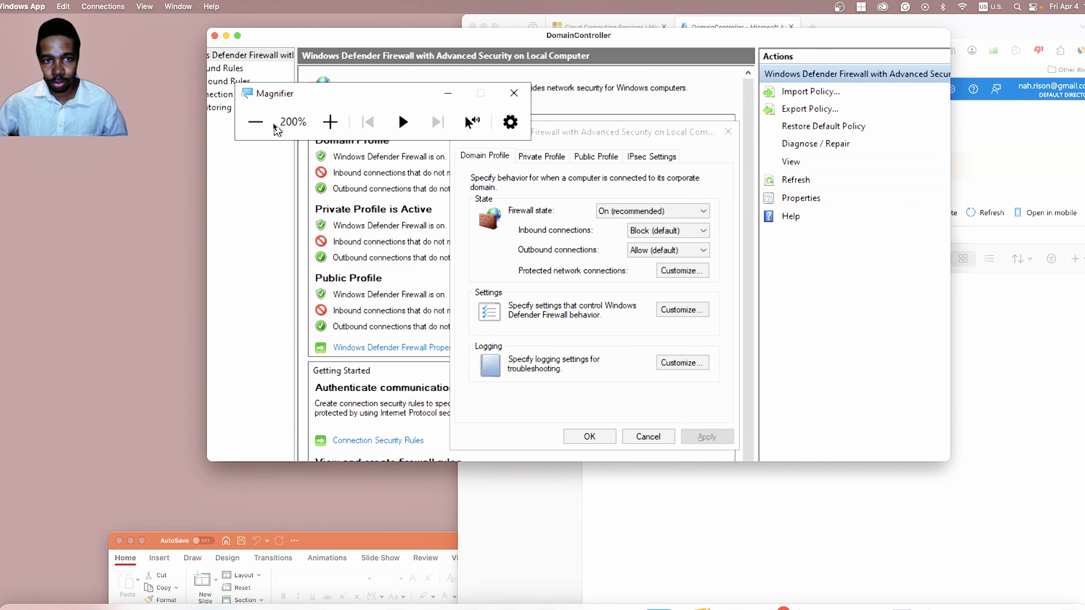
left_click(256, 123)
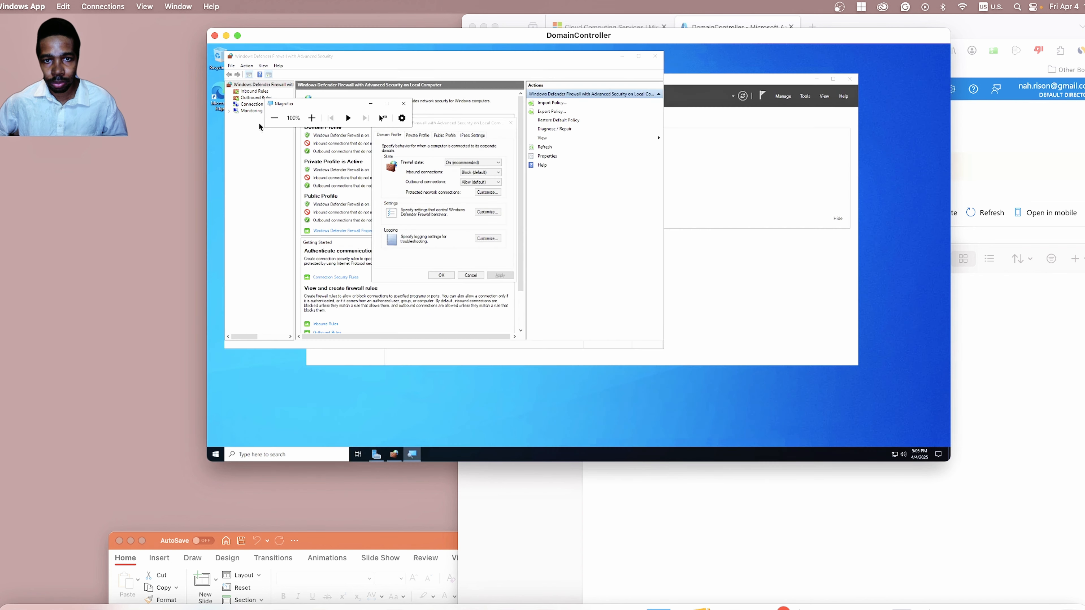
left_click(312, 118)
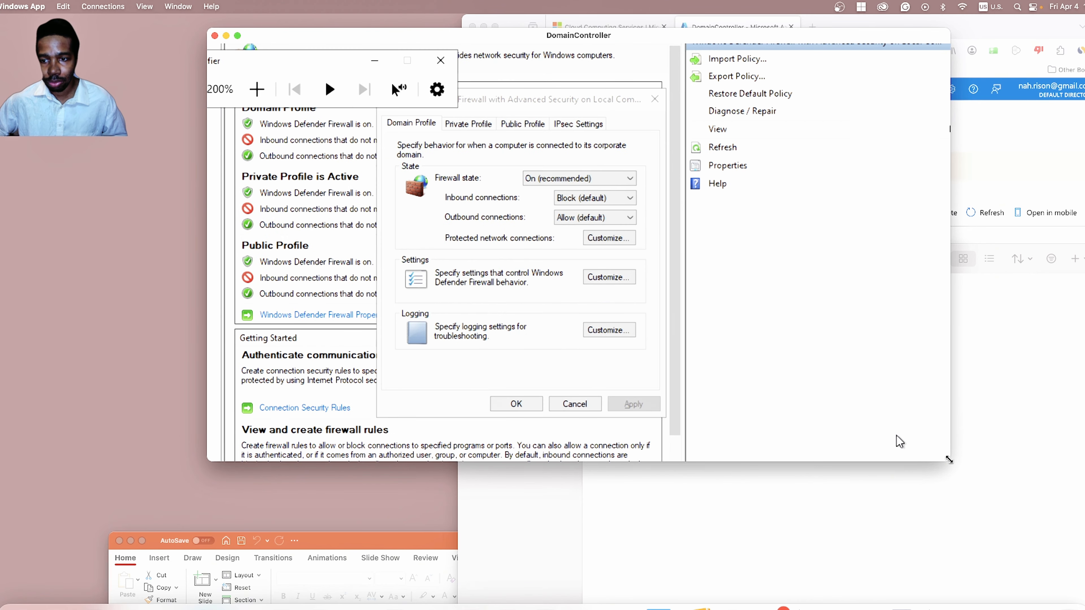
left_click_drag(949, 461, 1027, 511)
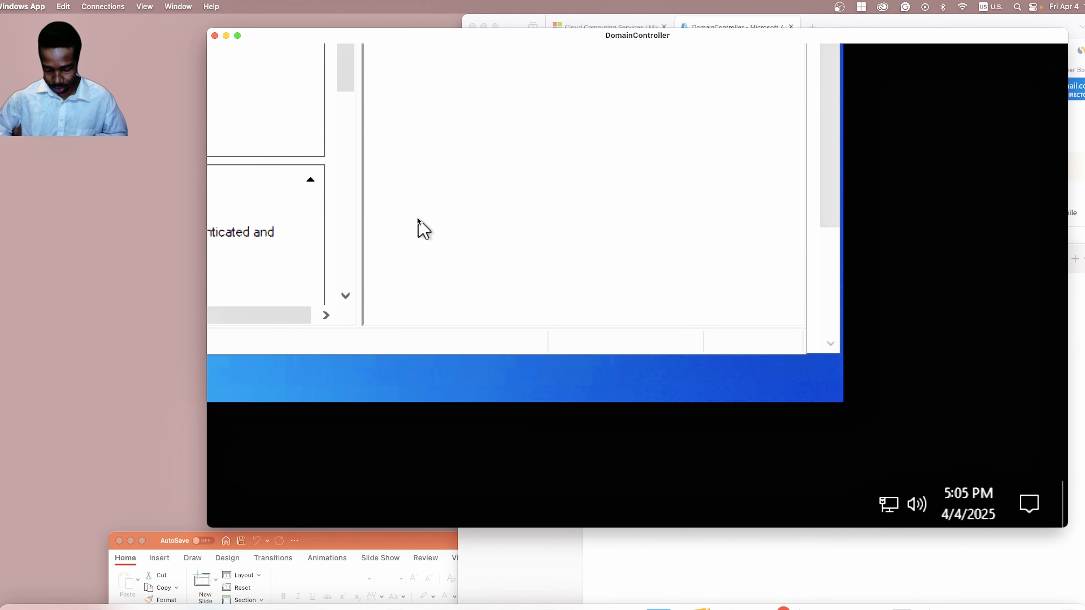
key("super+minus")
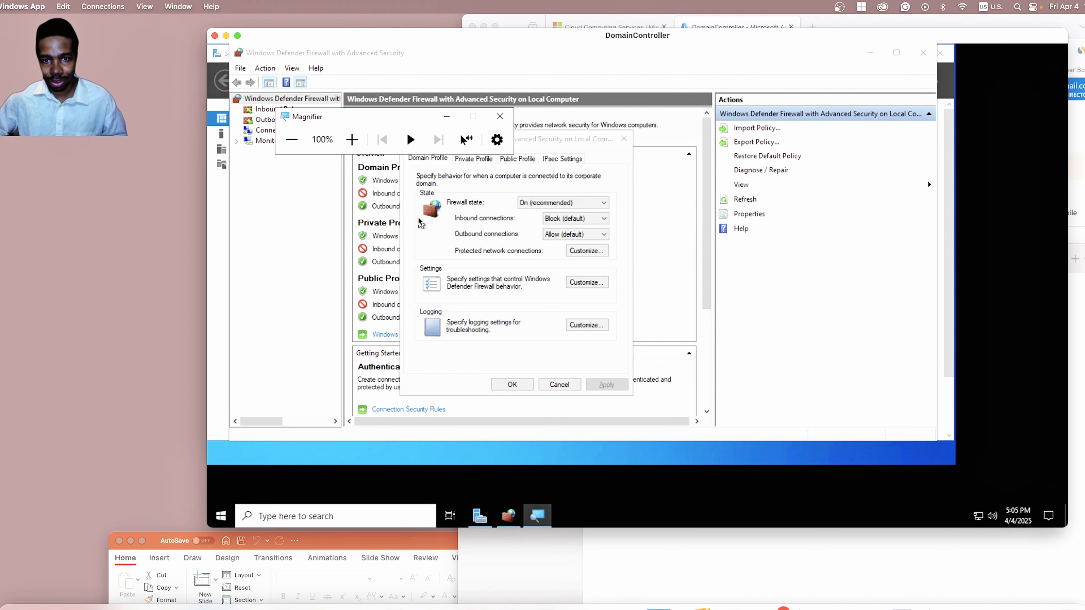
left_click(500, 116)
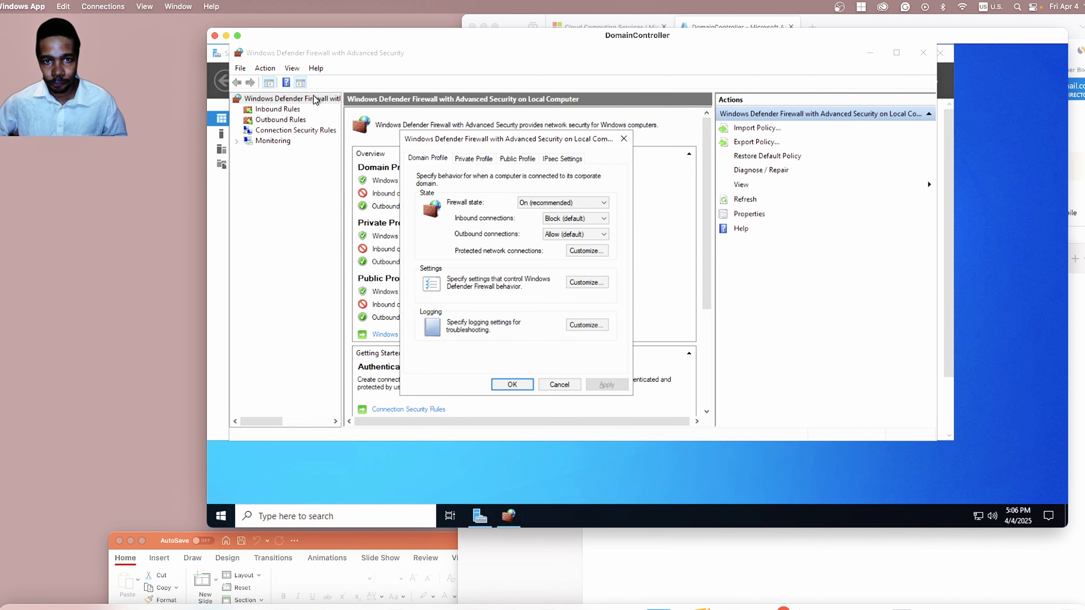
Set Firewall state to Off on the Domain, Private and Public Profile tabs.
left_click_drag(549, 137, 639, 136)
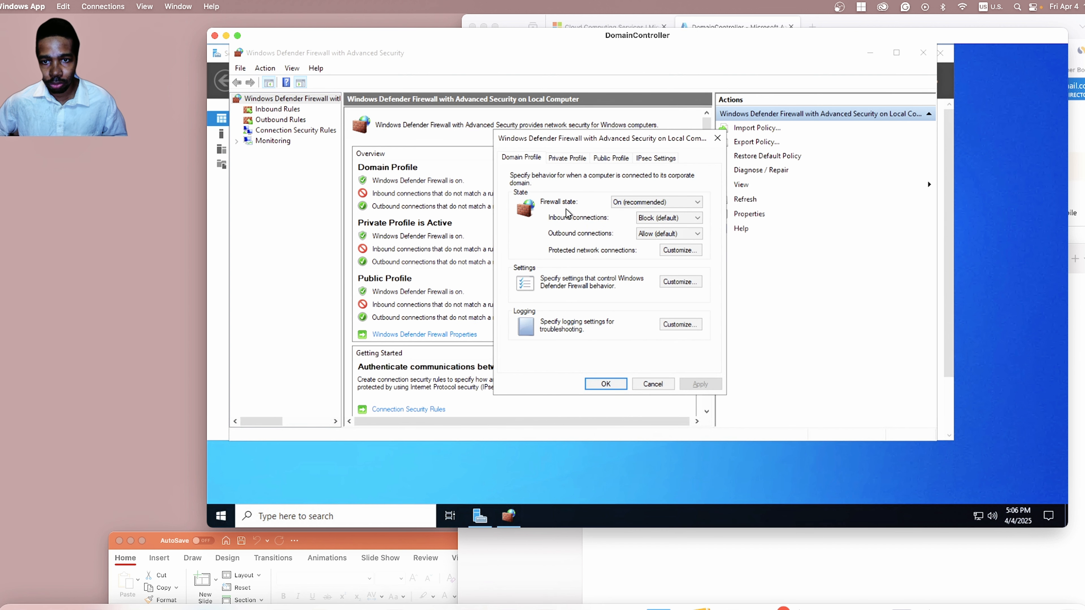
left_click(671, 206)
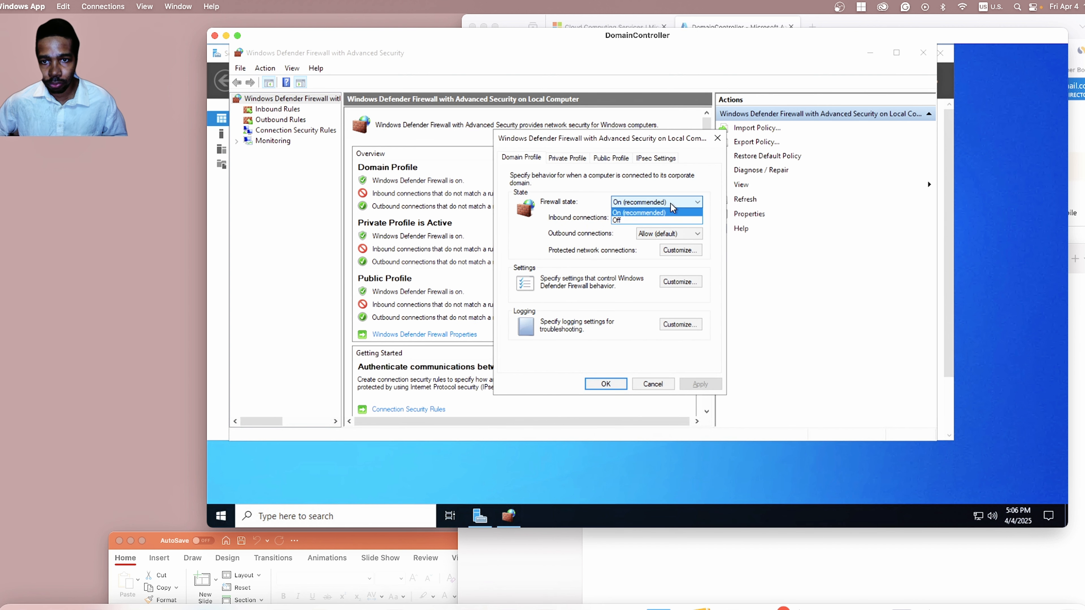
left_click(641, 221)
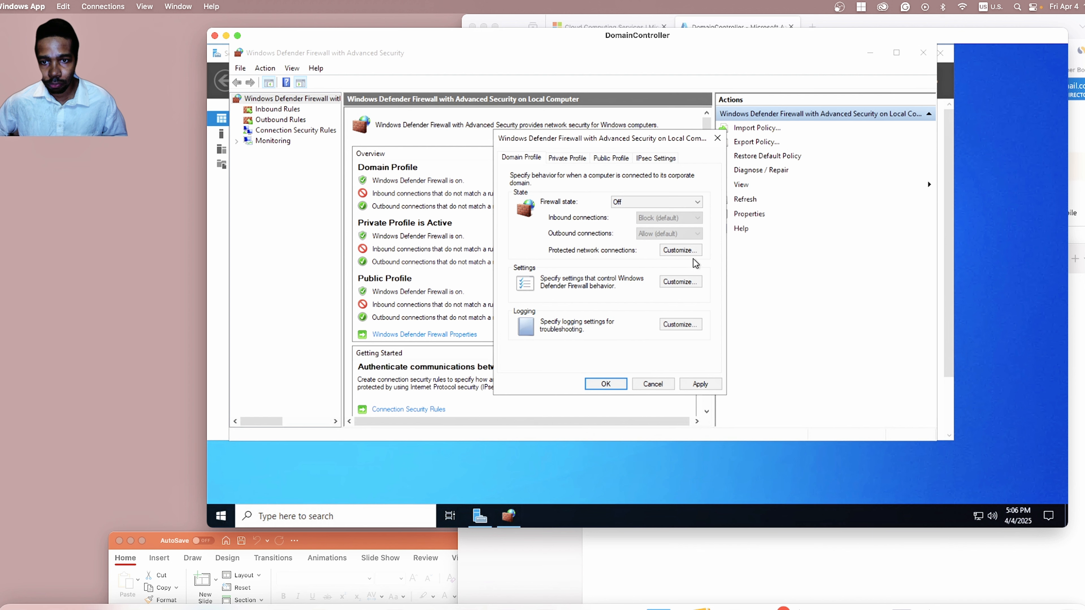
left_click(570, 160)
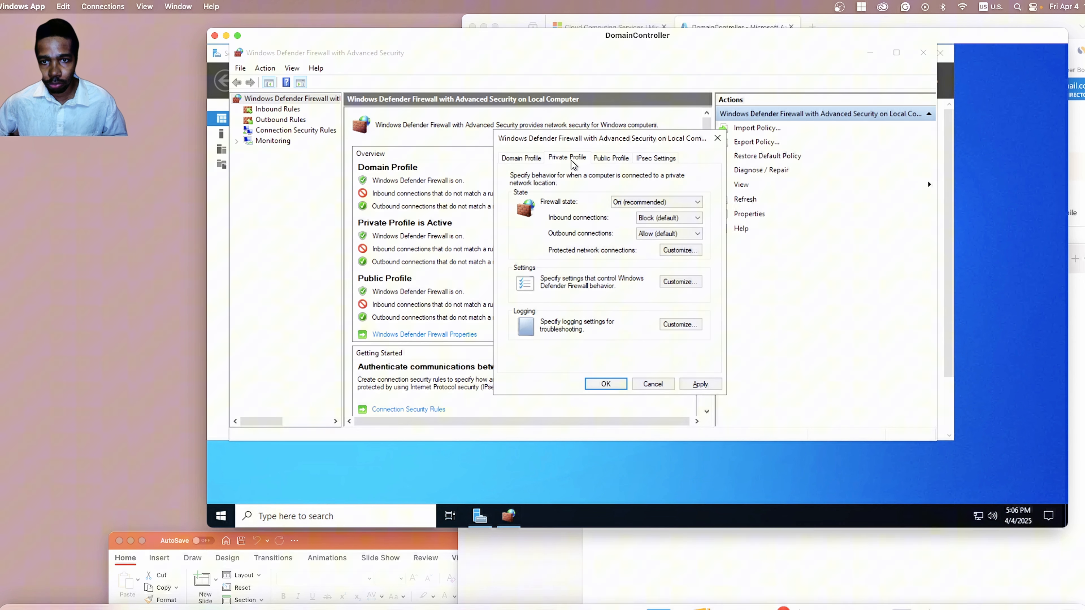
left_click(641, 202)
left_click(638, 221)
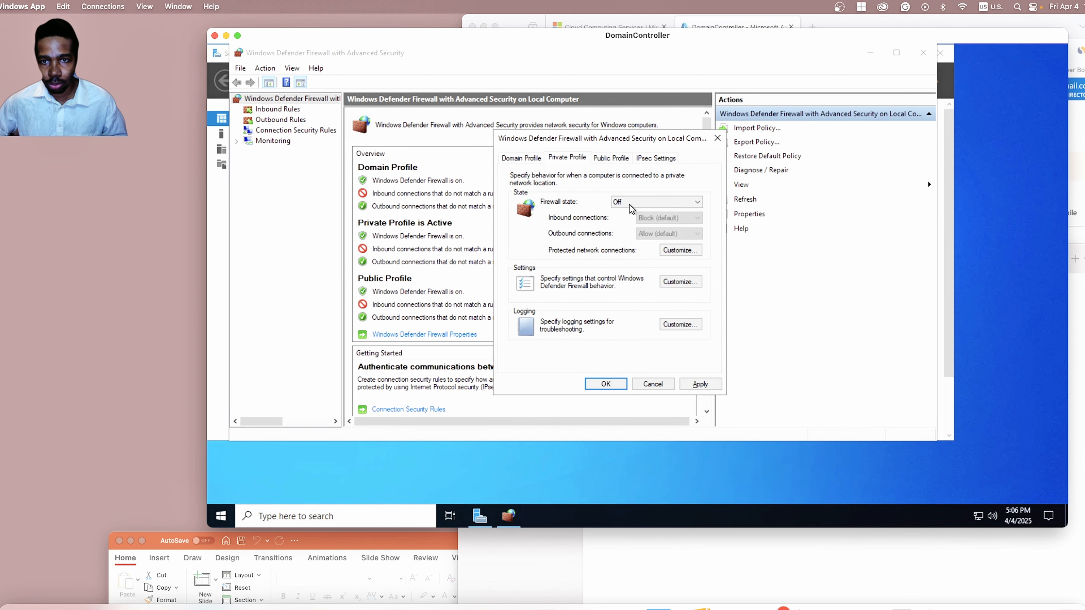
left_click(602, 155)
left_click(641, 202)
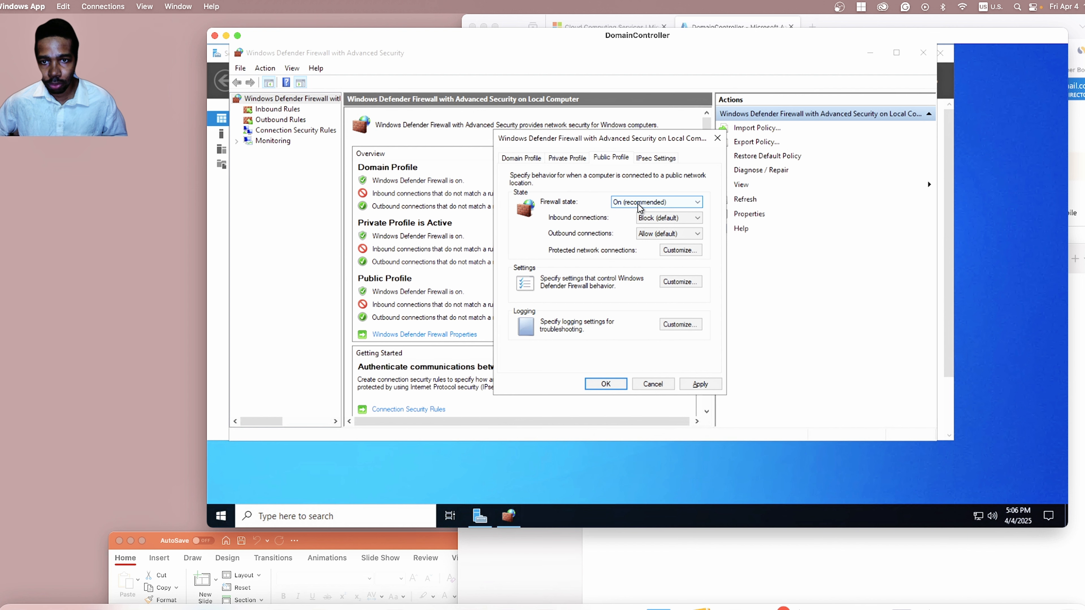
left_click(634, 221)
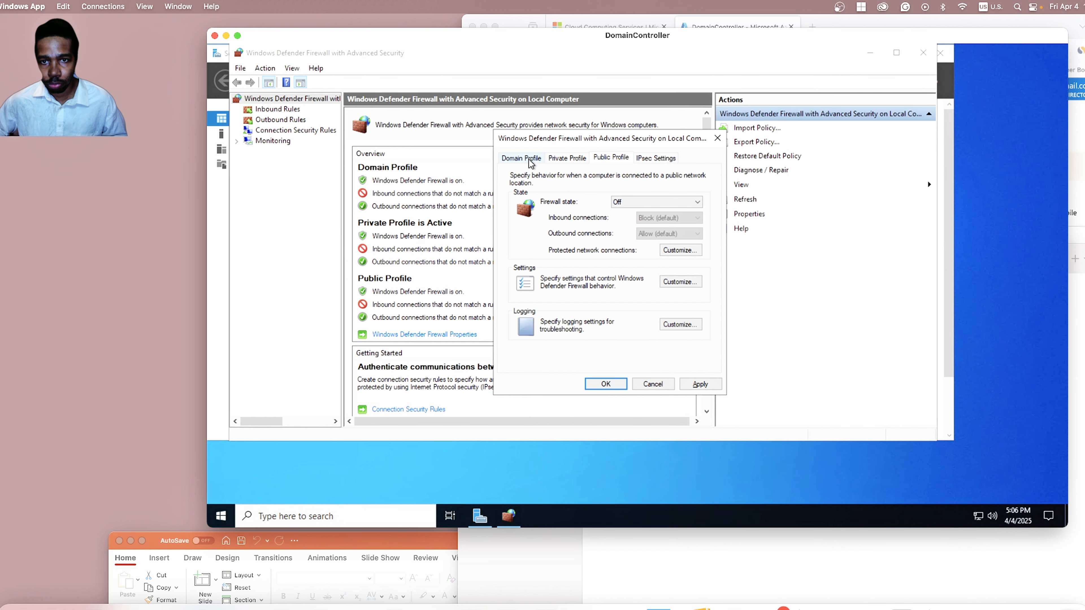
Review IPsec Settings and confirm each profile's firewall state shows Off.
left_click(654, 159)
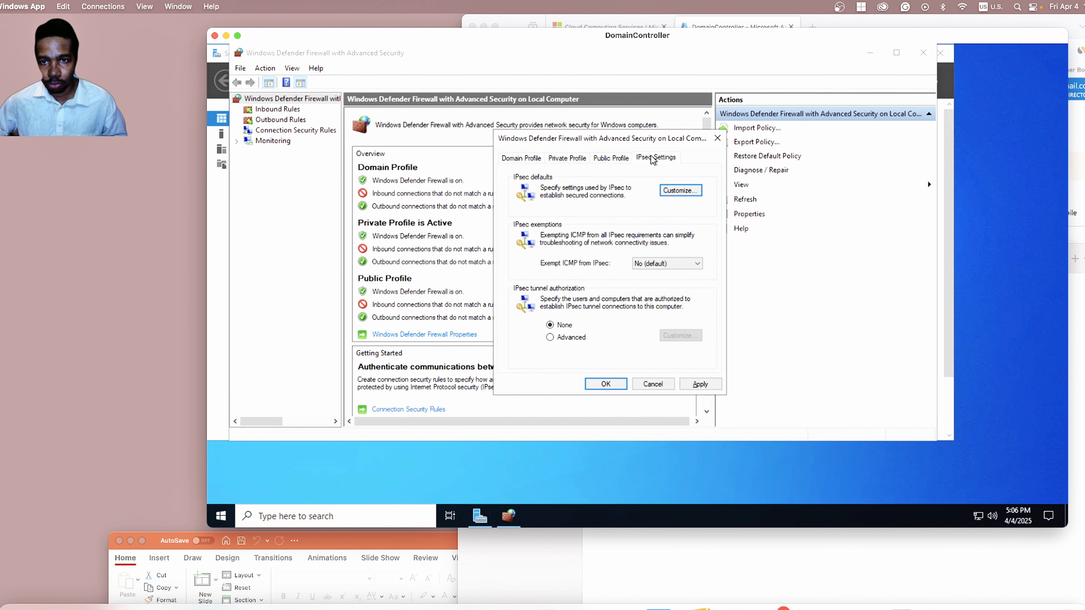
left_click(600, 162)
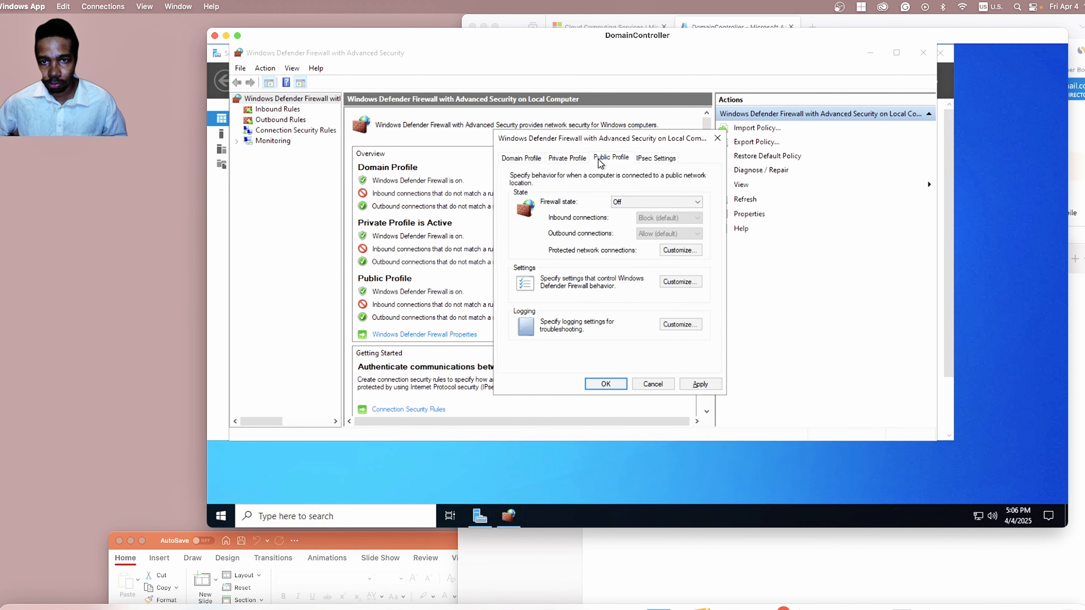
left_click(575, 163)
left_click(525, 165)
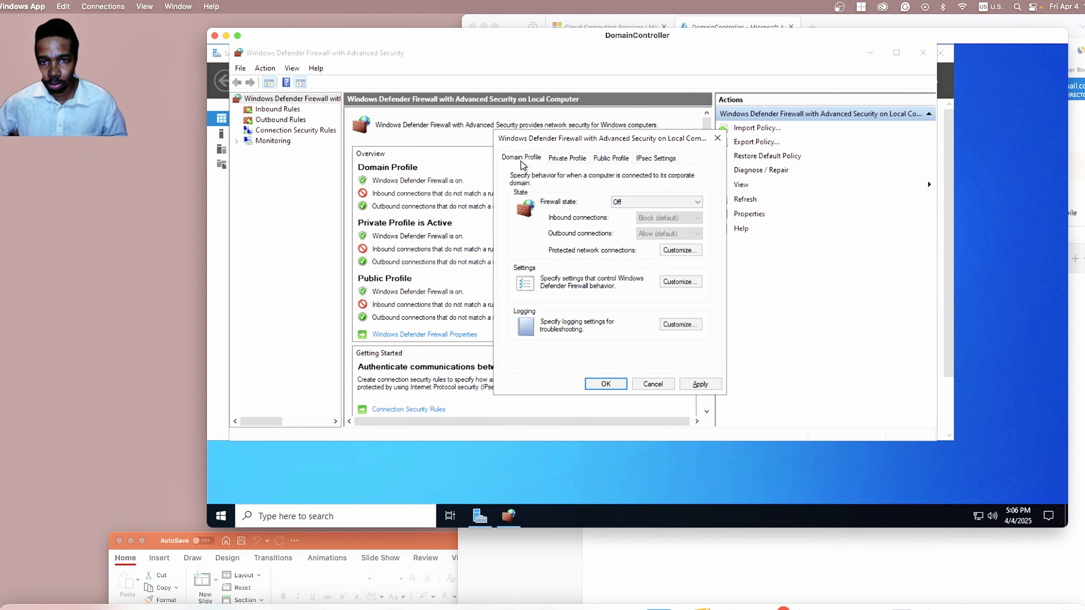
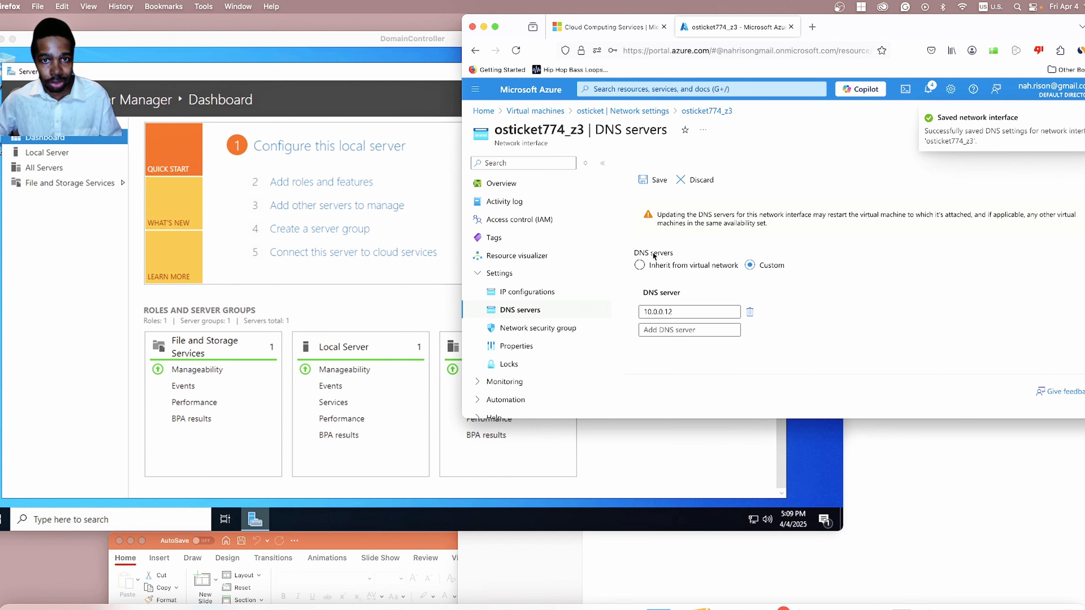
Go back to the Virtual machines list via the breadcrumb.
left_click(516, 112)
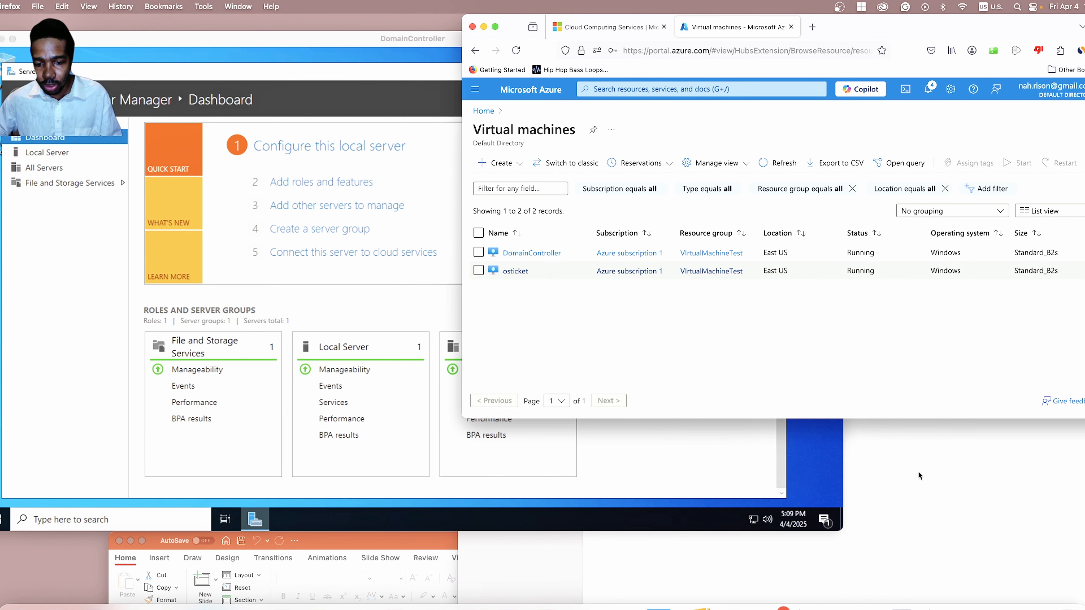
Copy the osticket VM's public IP address from its overview page.
left_click(920, 485)
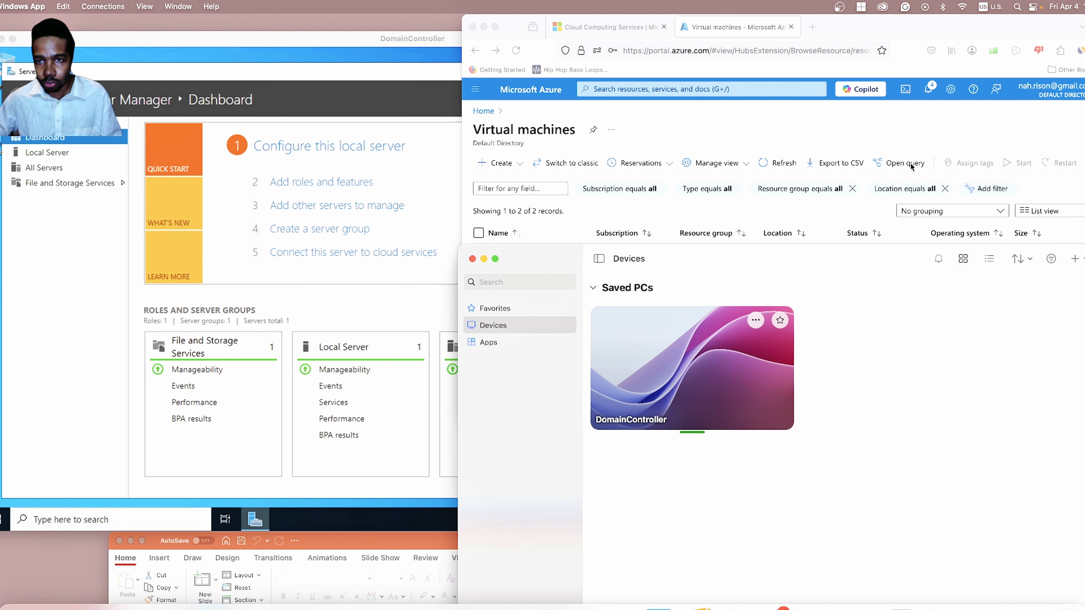
left_click(713, 133)
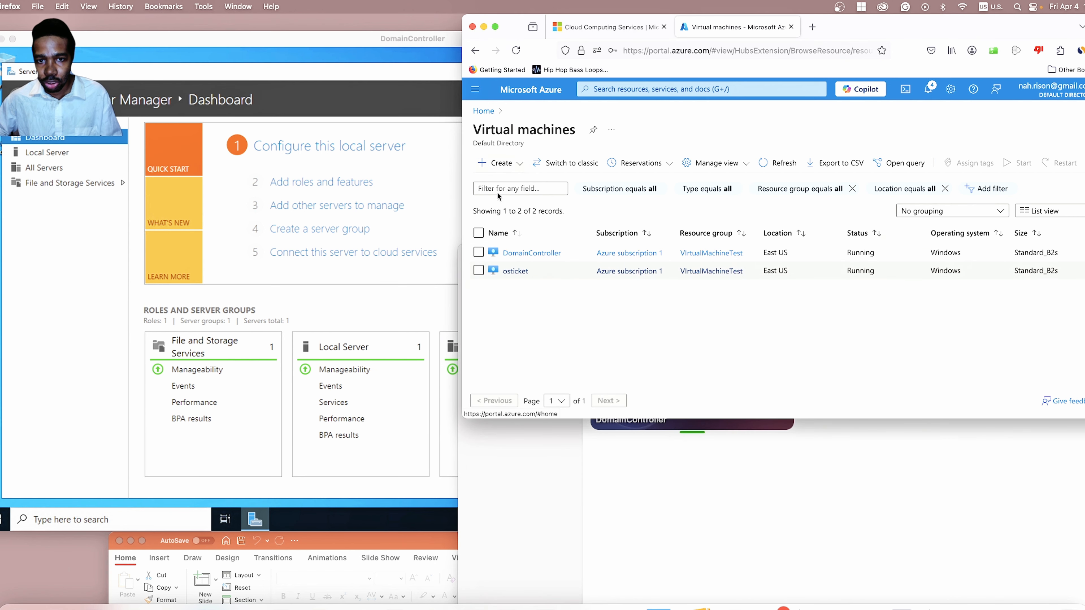
left_click(515, 272)
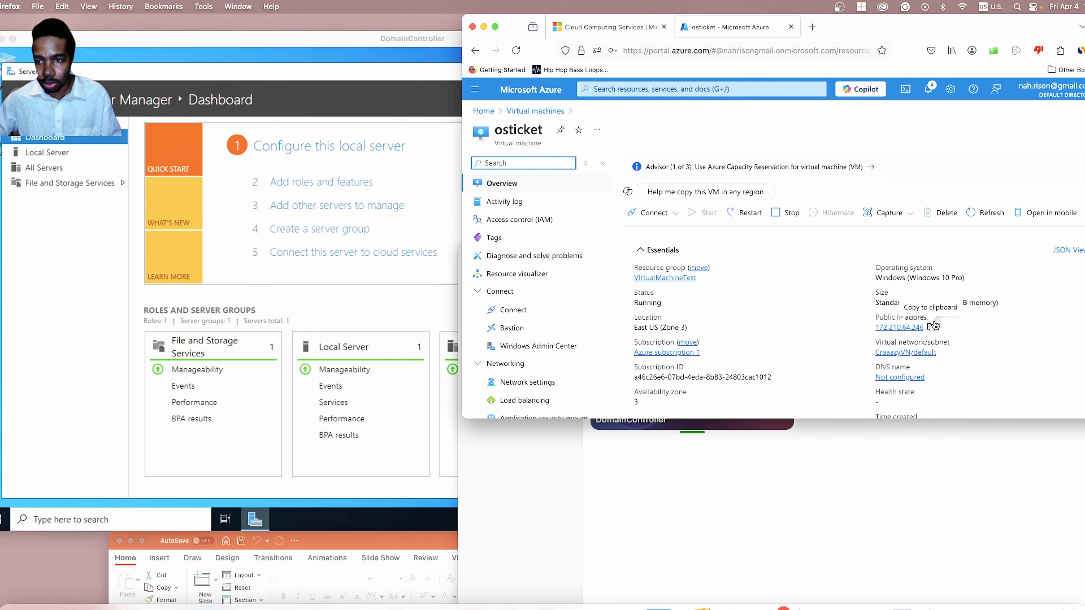
left_click(934, 325)
Add osticket as a new PC in Windows App using that public IP and connect.
left_click(938, 480)
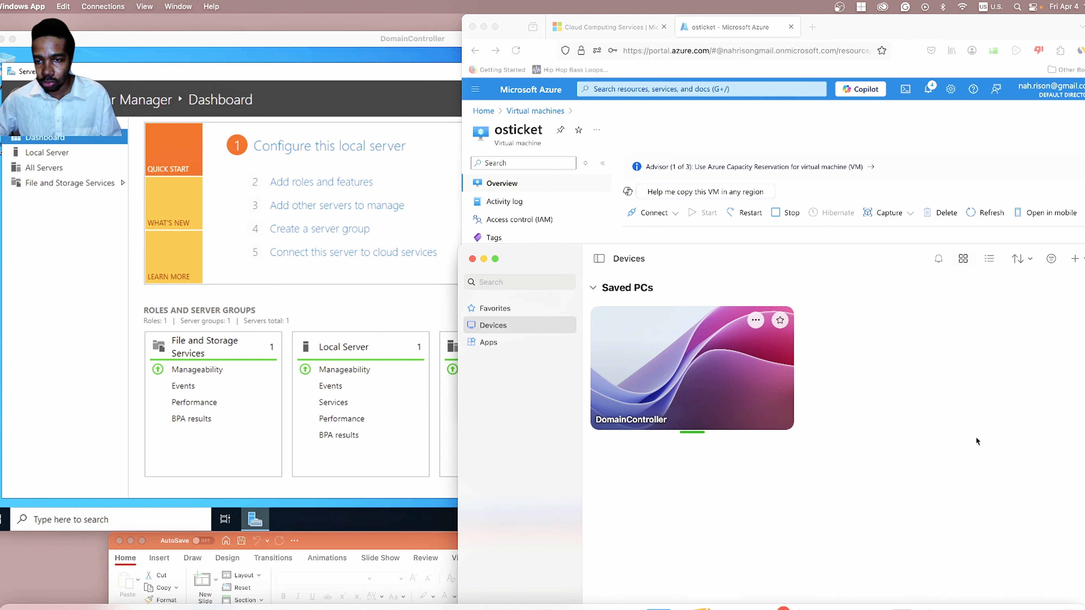
left_click(1075, 258)
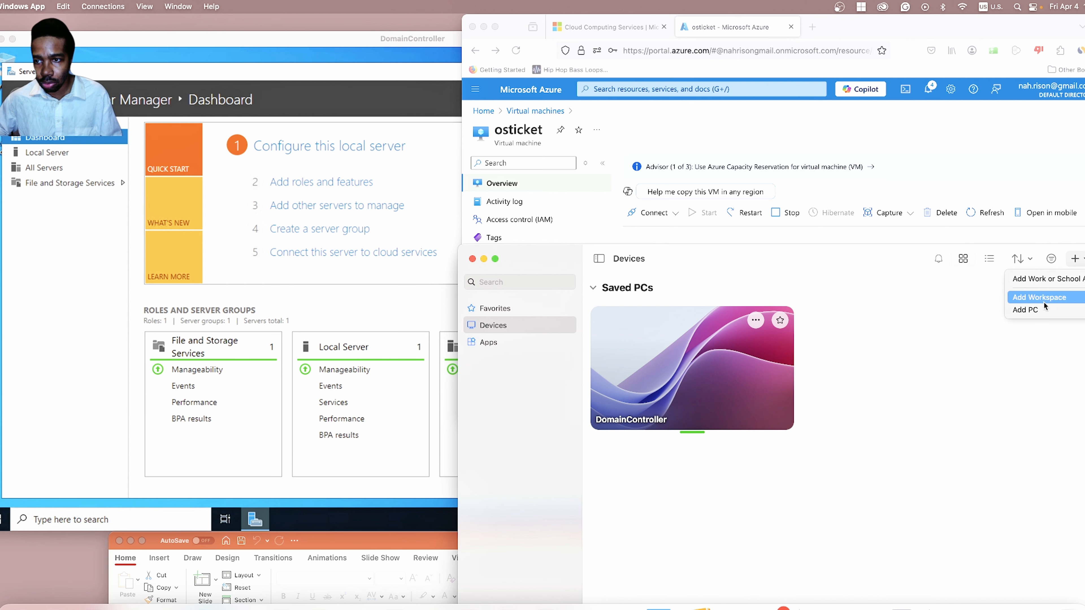
left_click(1032, 313)
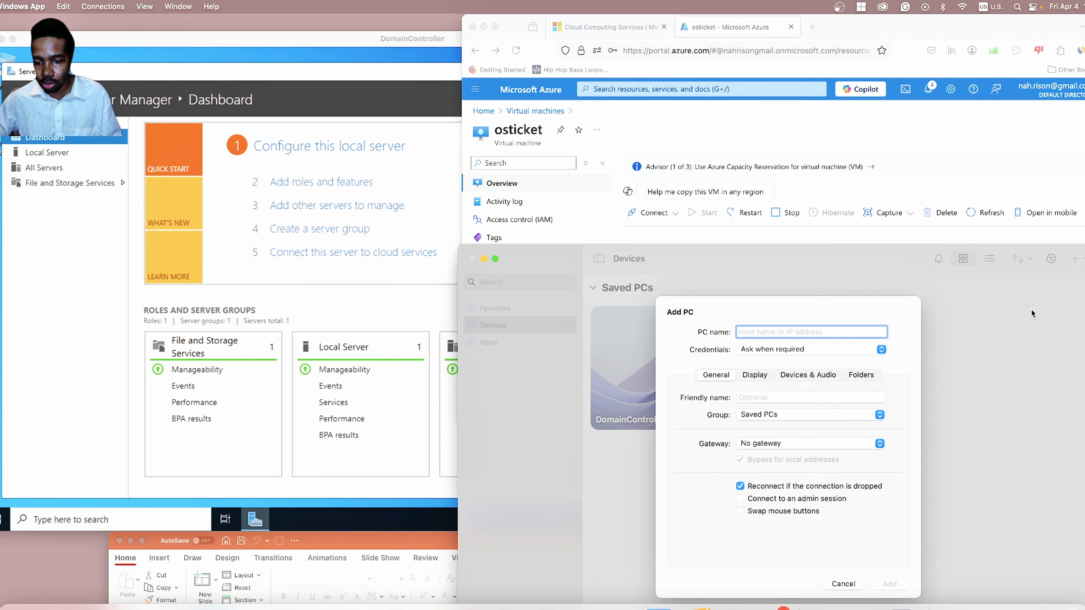
left_click(967, 320)
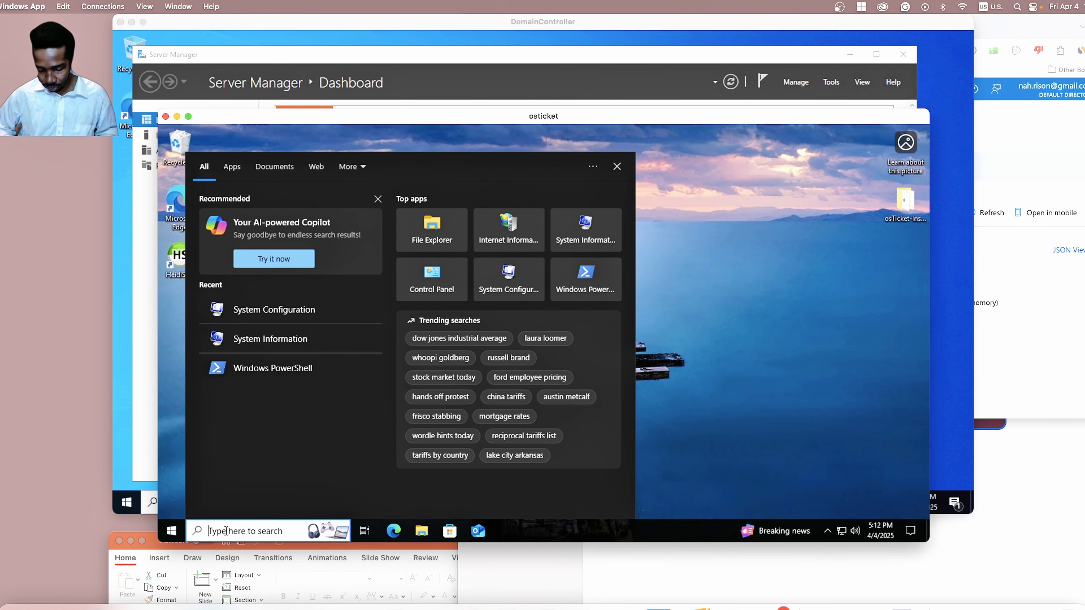
Run ipconfig /all in PowerShell on osticket, showing DNS server 168.63.129.16.
type("power")
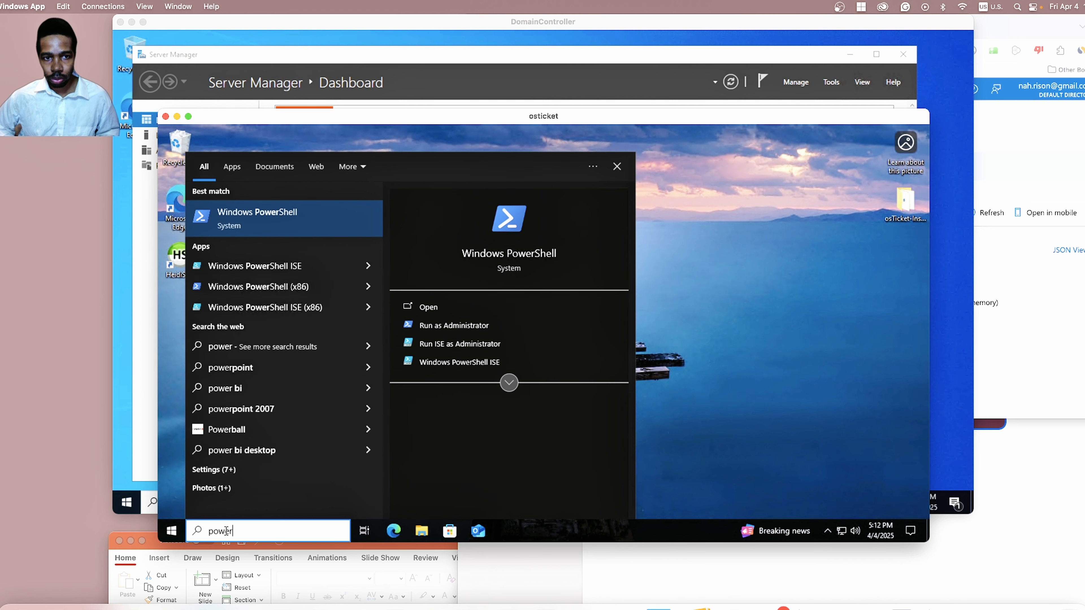
key("Return")
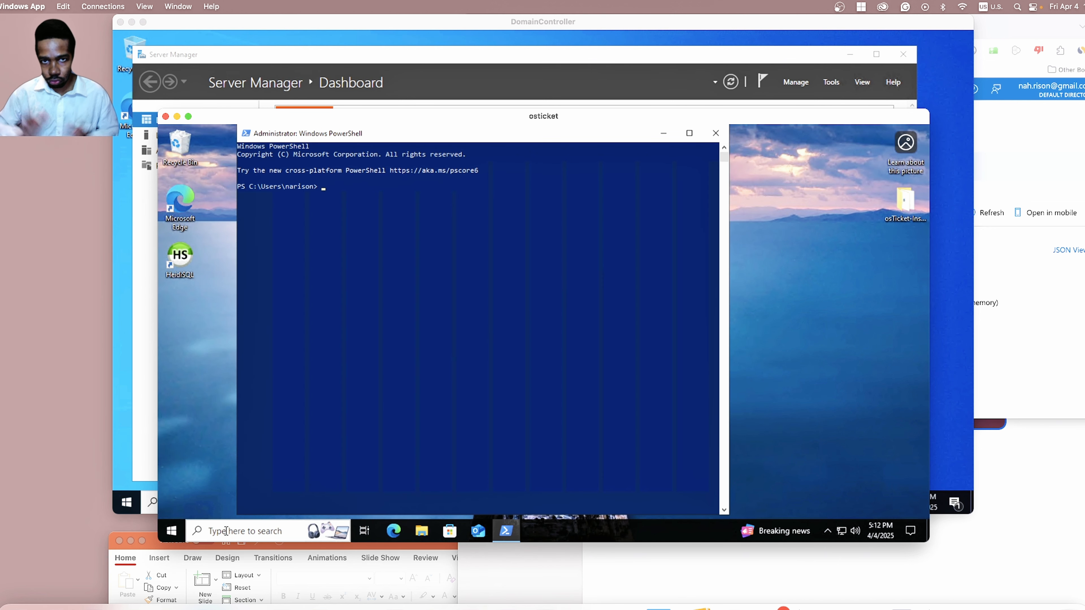
type("ipconf")
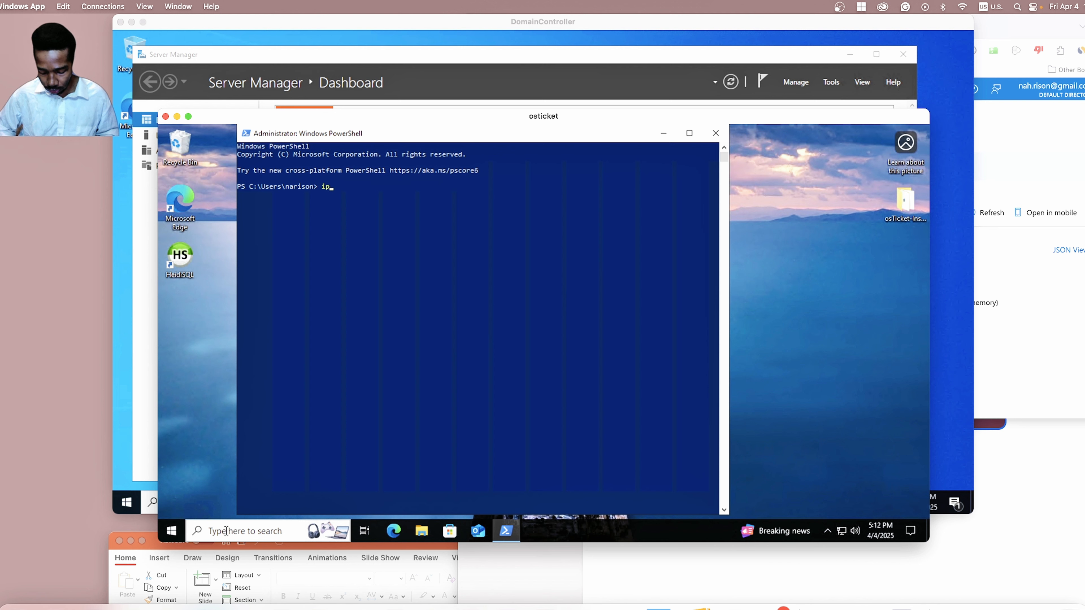
type("ig")
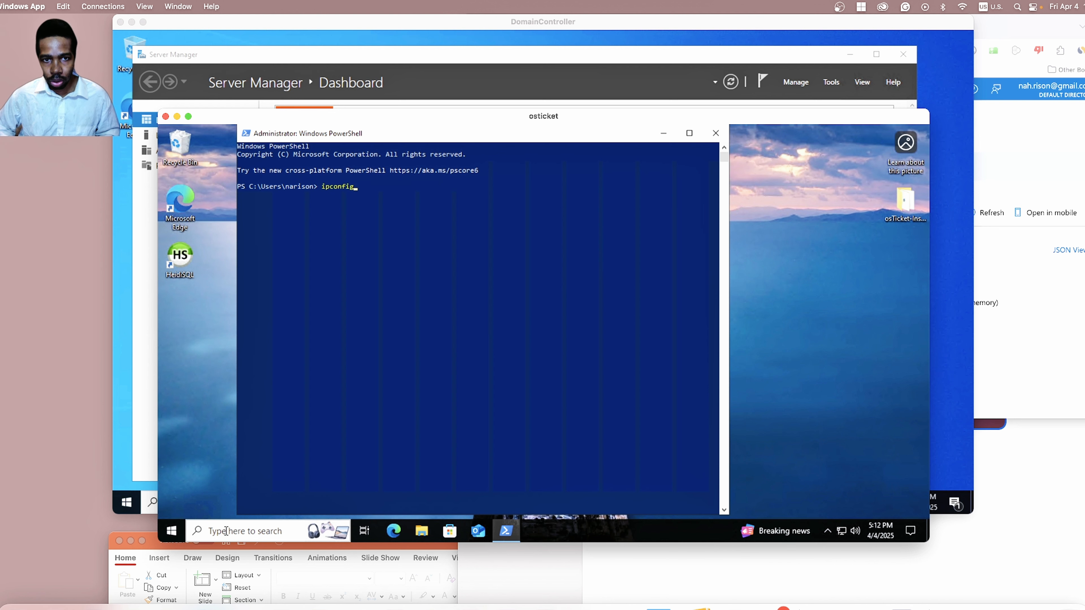
type(" /")
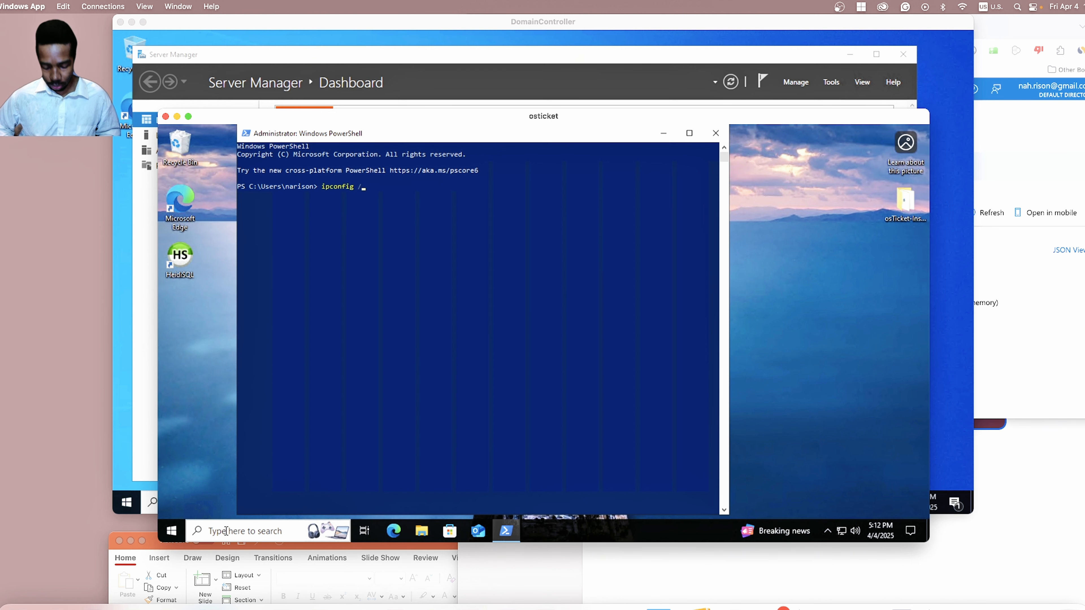
type("all")
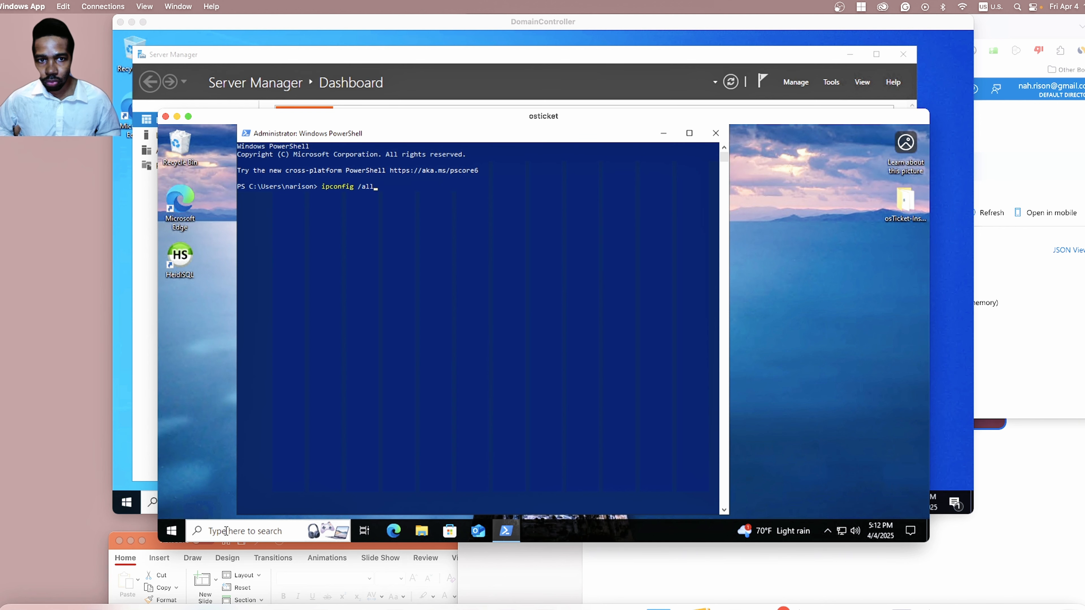
key("Return")
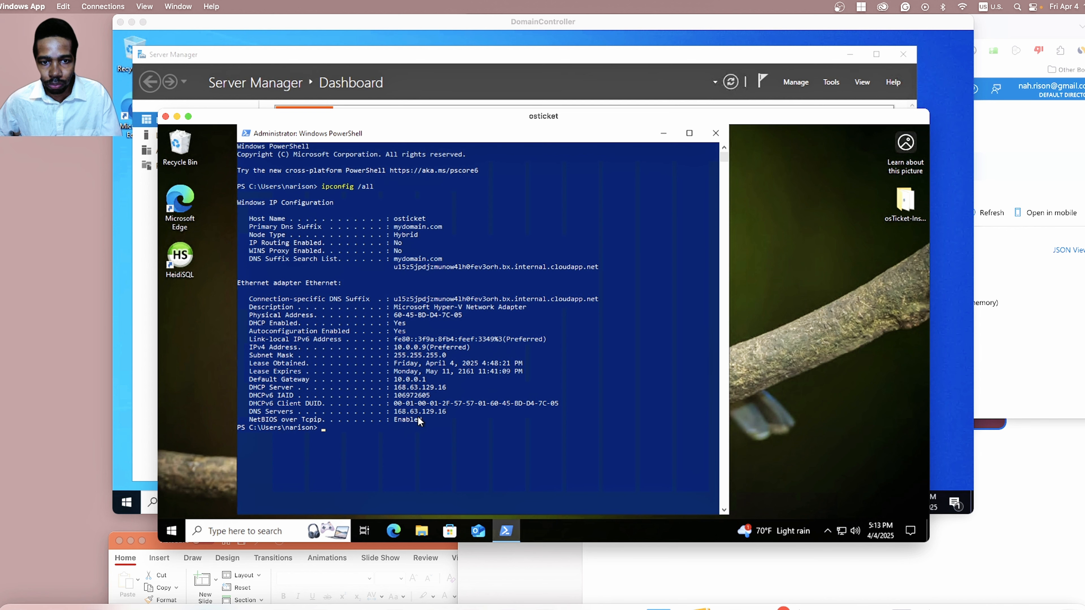
Close PowerShell and the osticket remote session window.
left_click(714, 133)
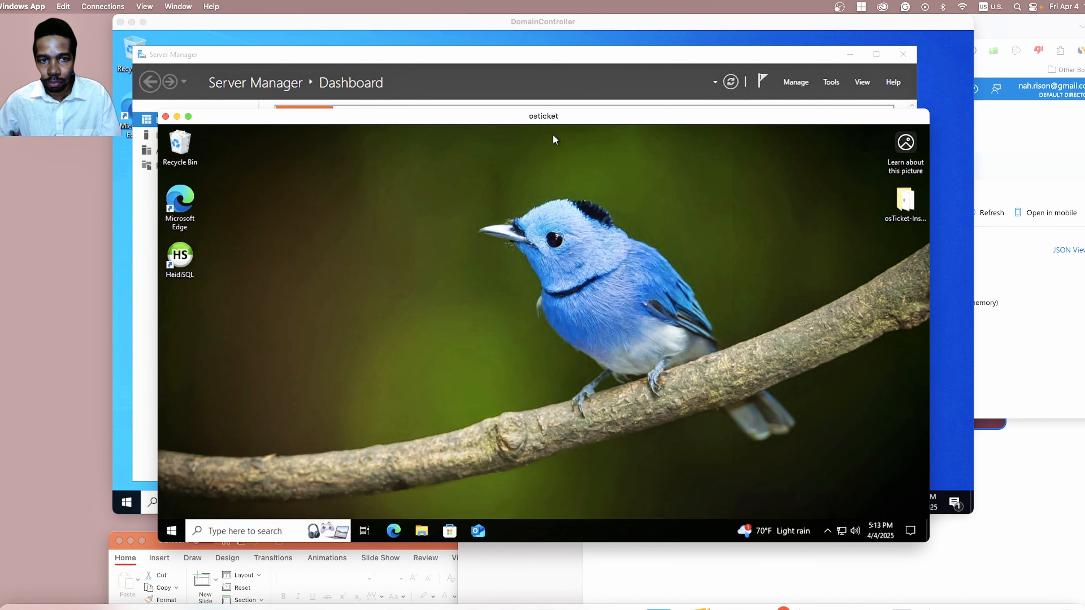
left_click_drag(252, 113, 239, 143)
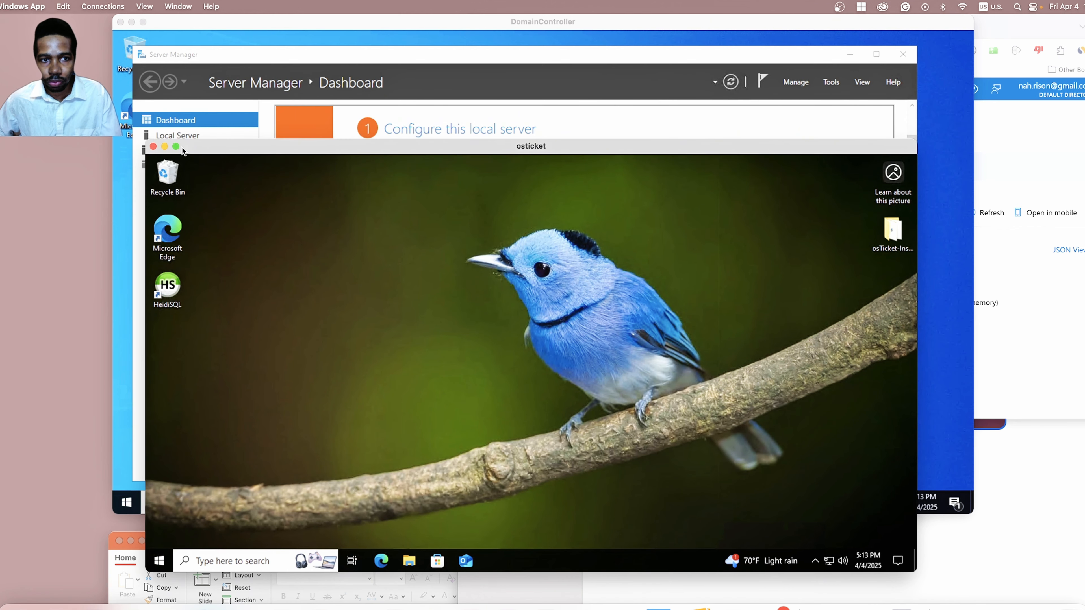
left_click(153, 147)
Restart the osticket VM from its Azure overview and confirm.
left_click(1047, 122)
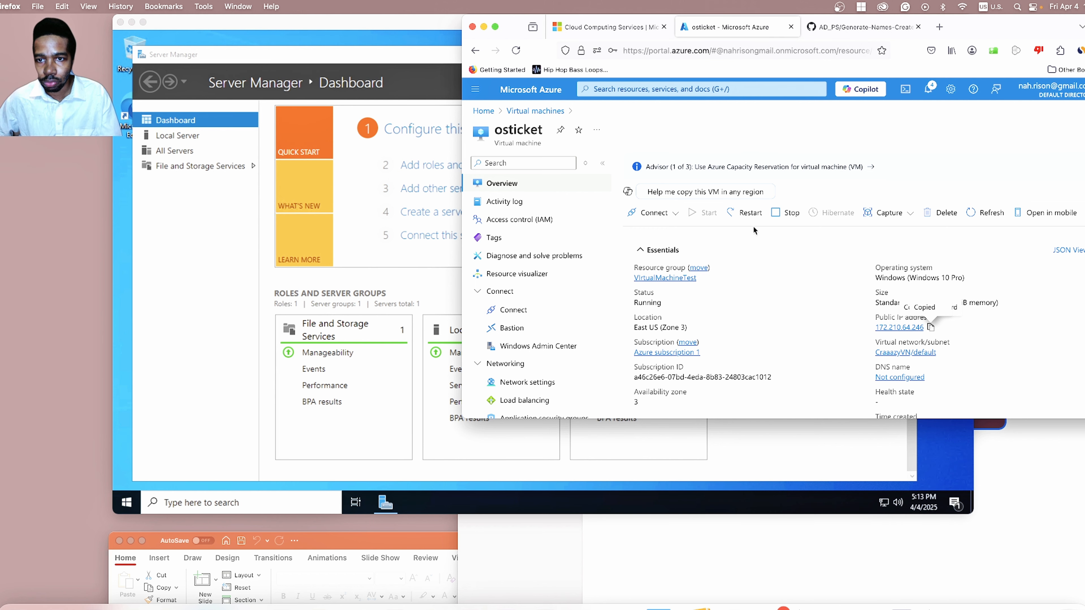
left_click(742, 214)
left_click(640, 207)
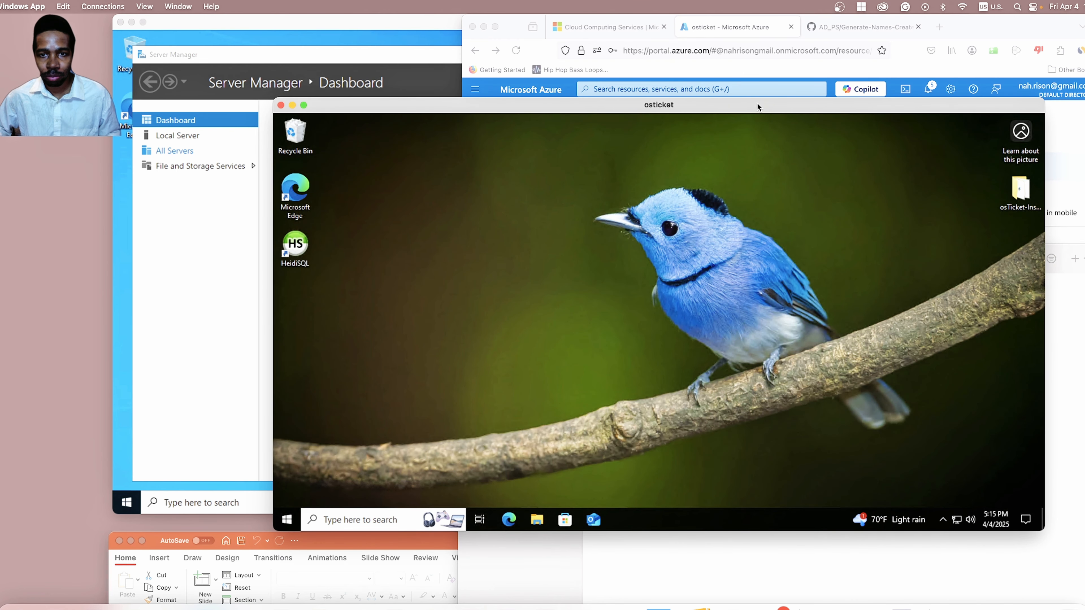
Rerun ipconfig /all in a fresh PowerShell on the restarted osticket machine.
left_click(392, 520)
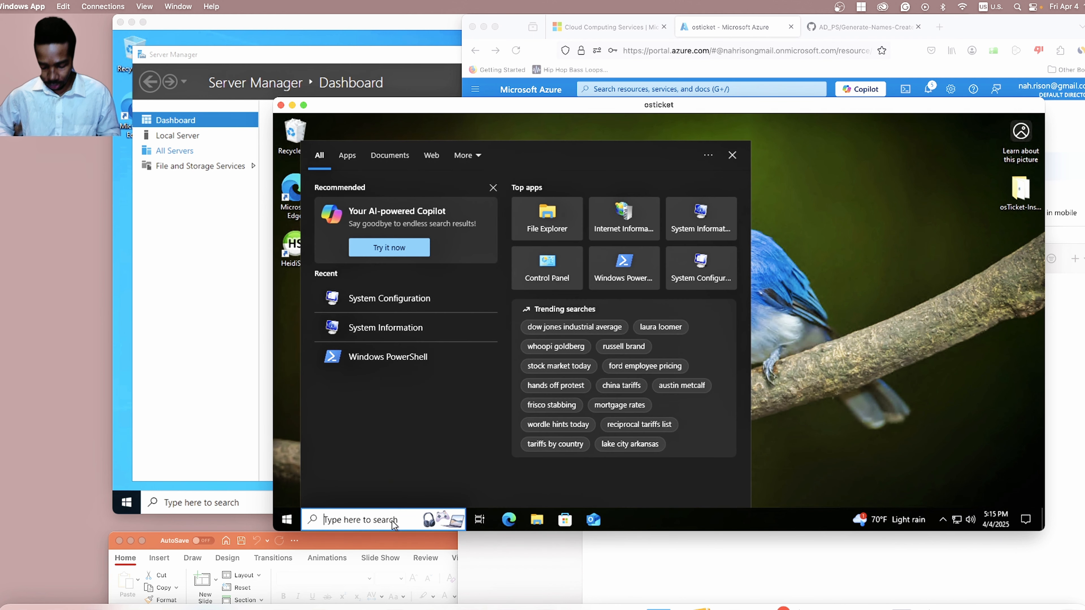
type("power")
key("Return")
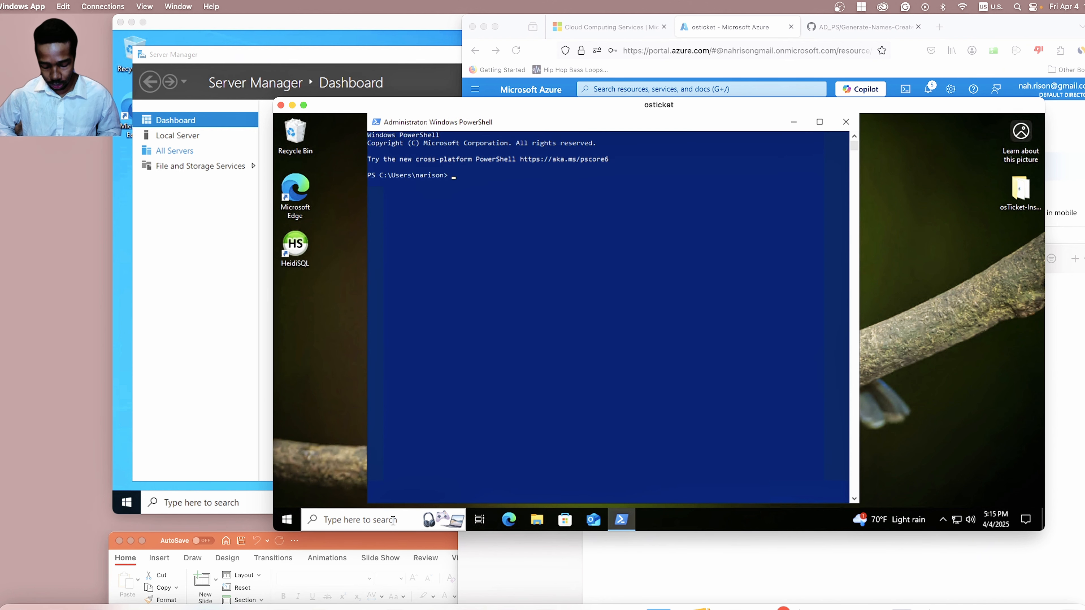
type("ipconi")
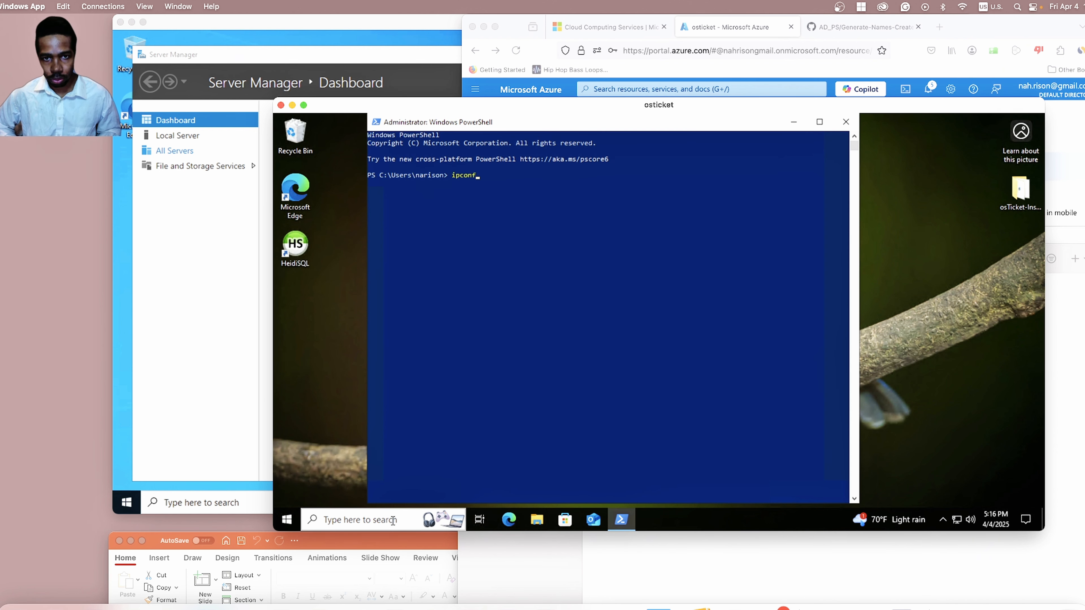
type("ig /")
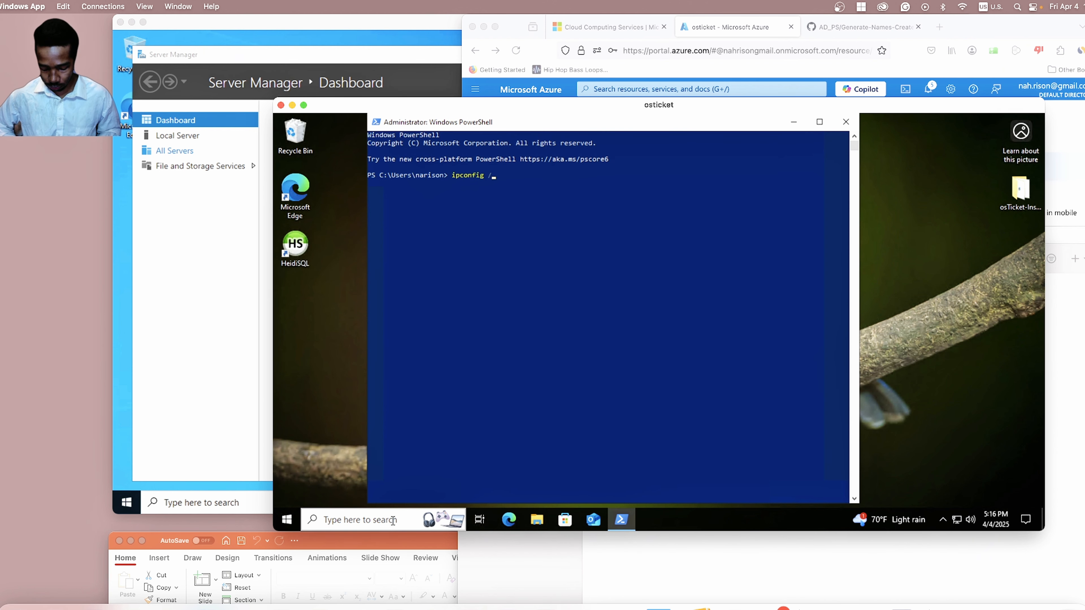
type("all")
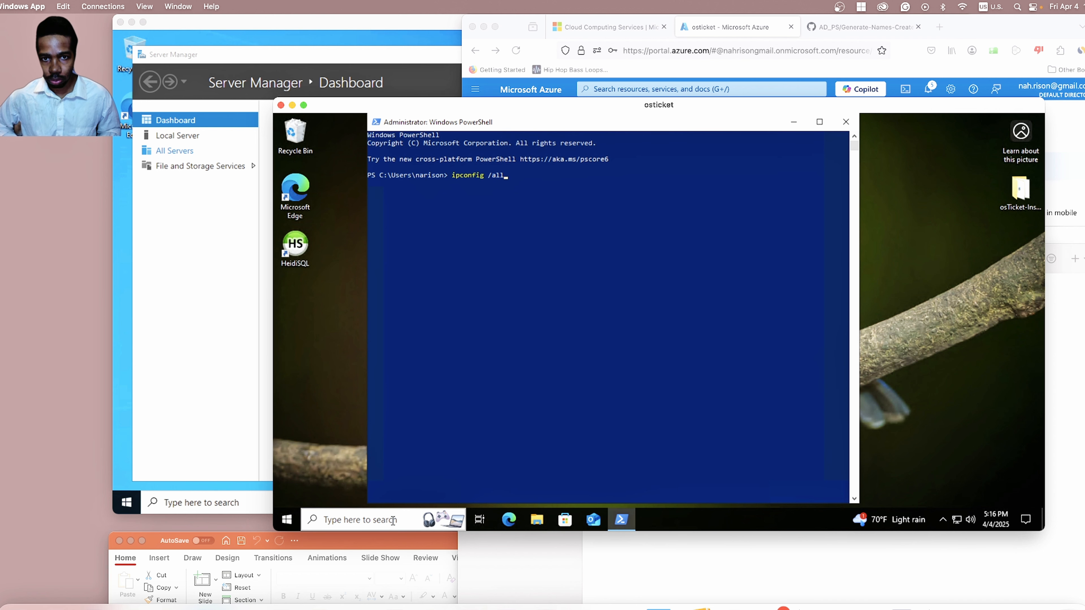
key("Return")
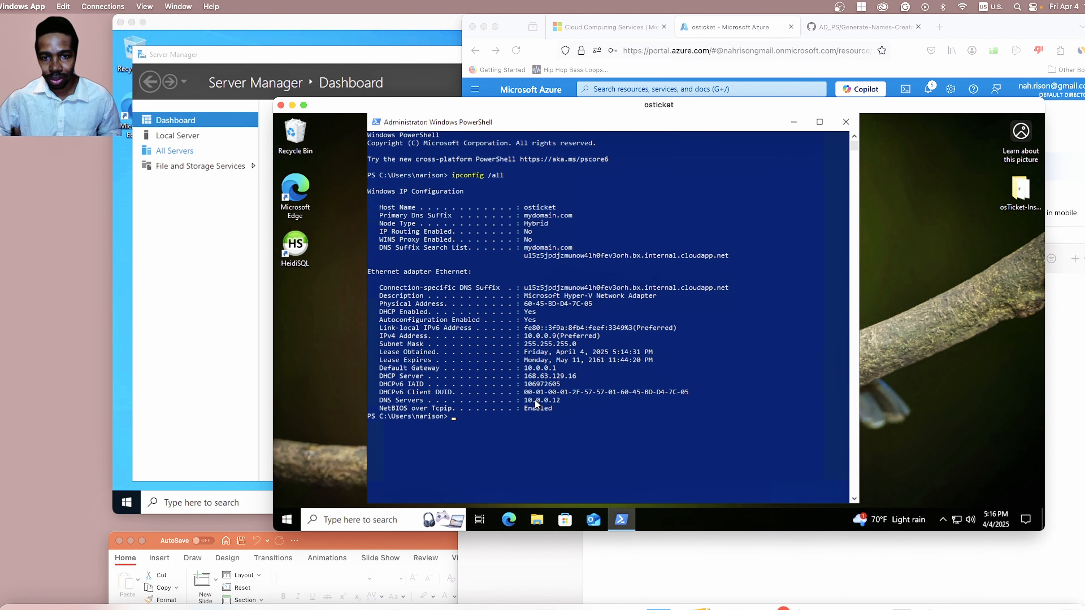
Rearrange the session windows so DomainController's Server Manager sits in front of osticket.
left_click(323, 35)
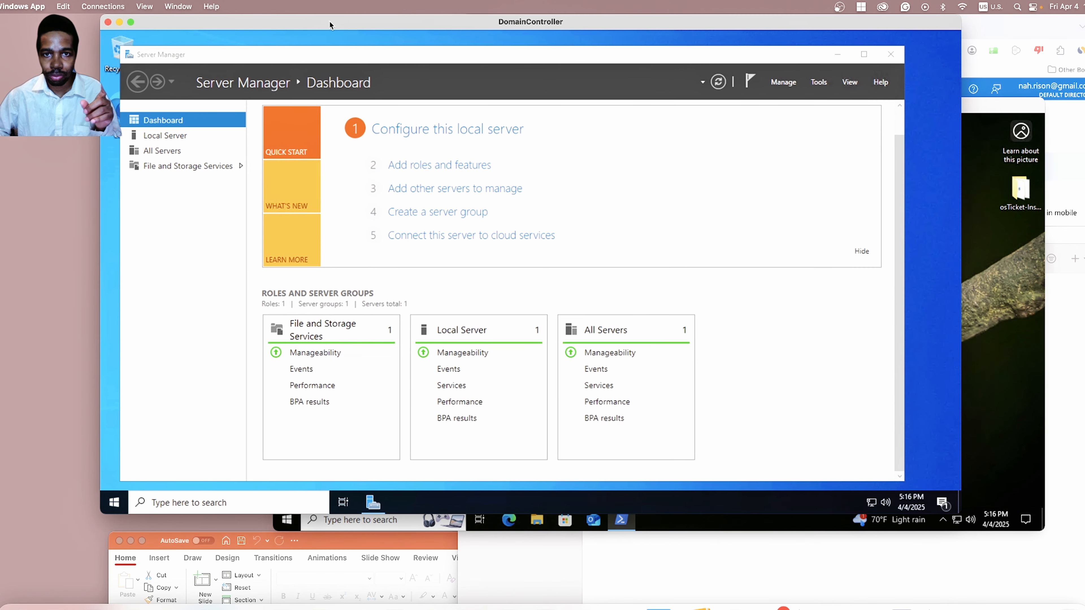
left_click(1024, 285)
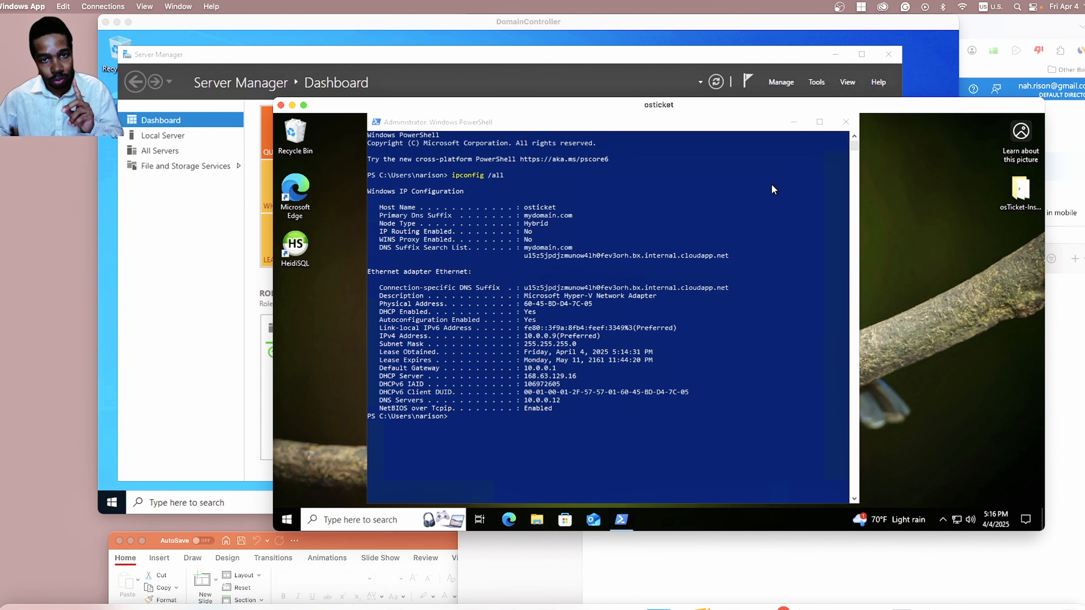
left_click_drag(856, 98, 849, 196)
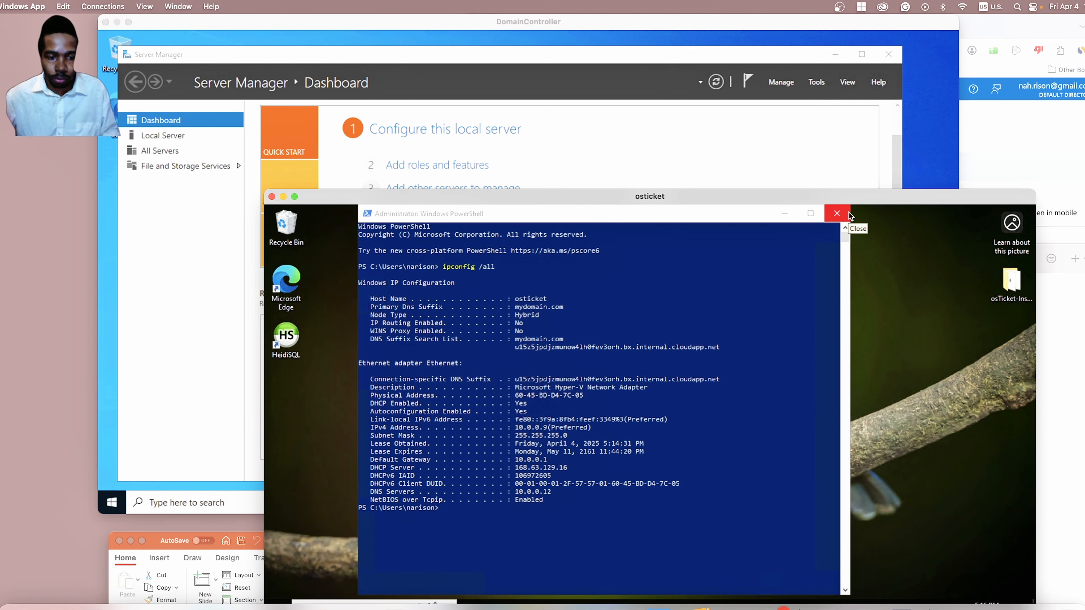
left_click(795, 197)
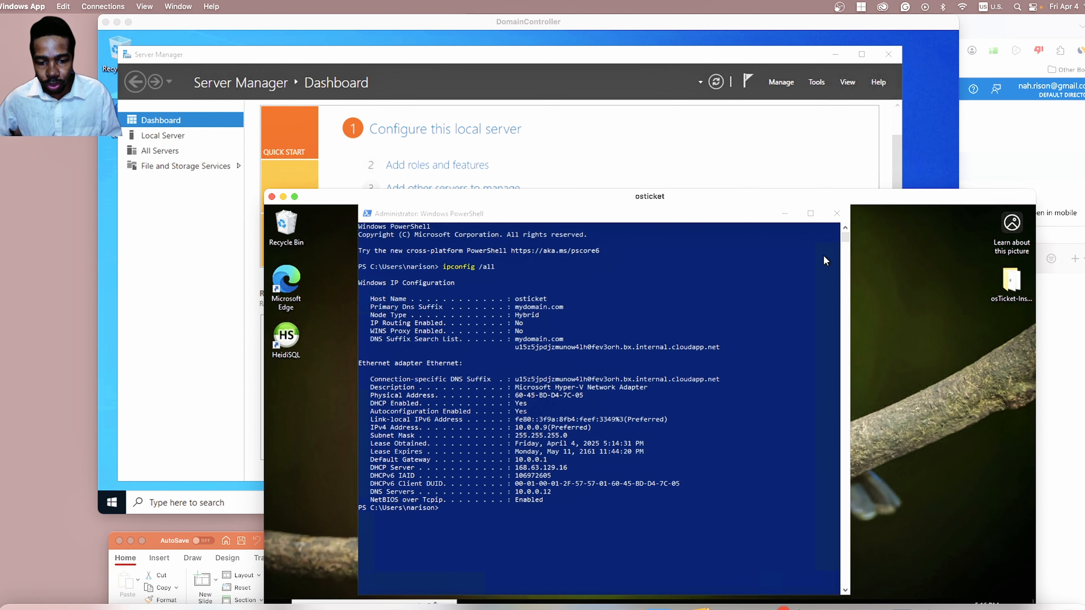
left_click(916, 146)
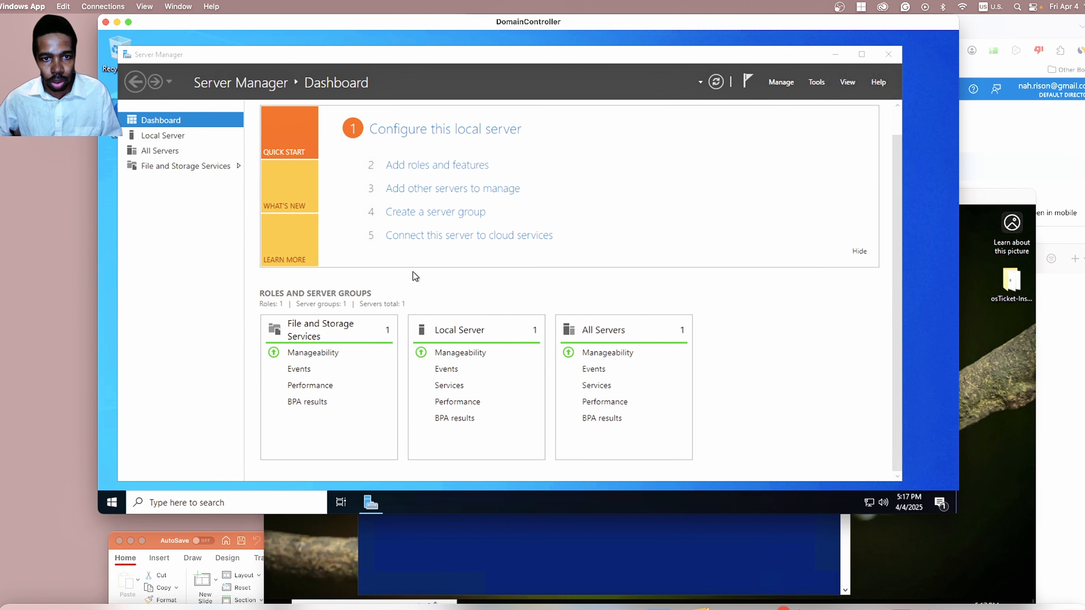
Page the Add Roles and Features Wizard to Server Roles and tick Active Directory Domain Services.
left_click(420, 165)
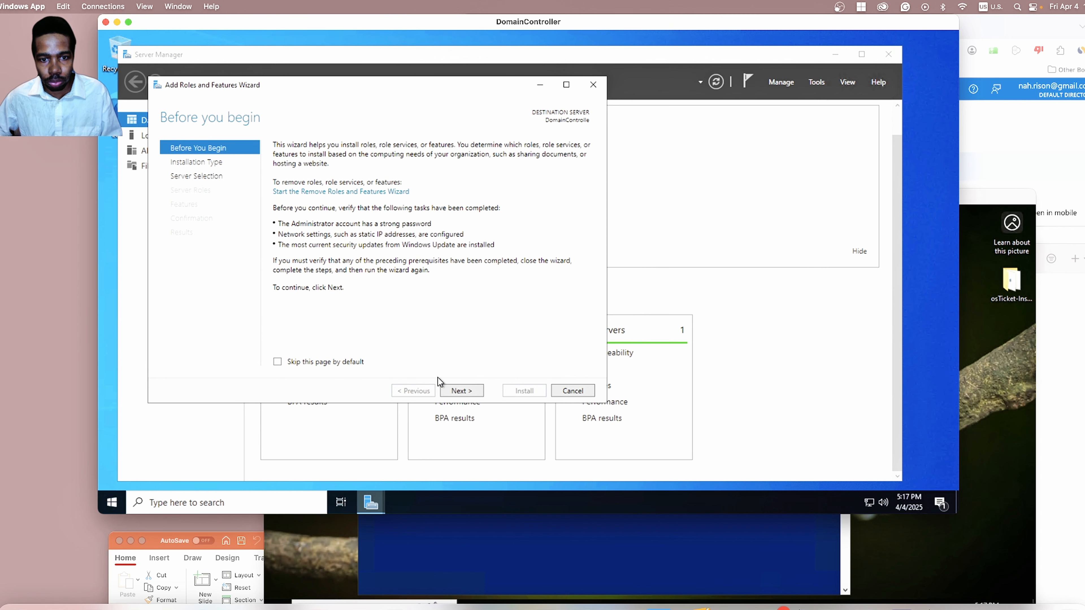
left_click(467, 391)
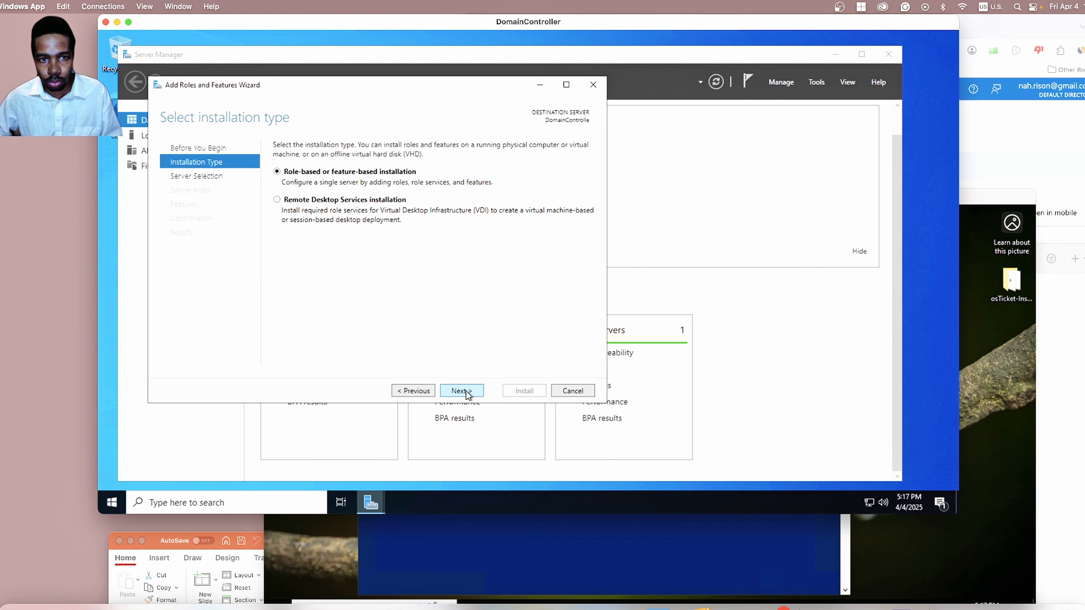
left_click(424, 393)
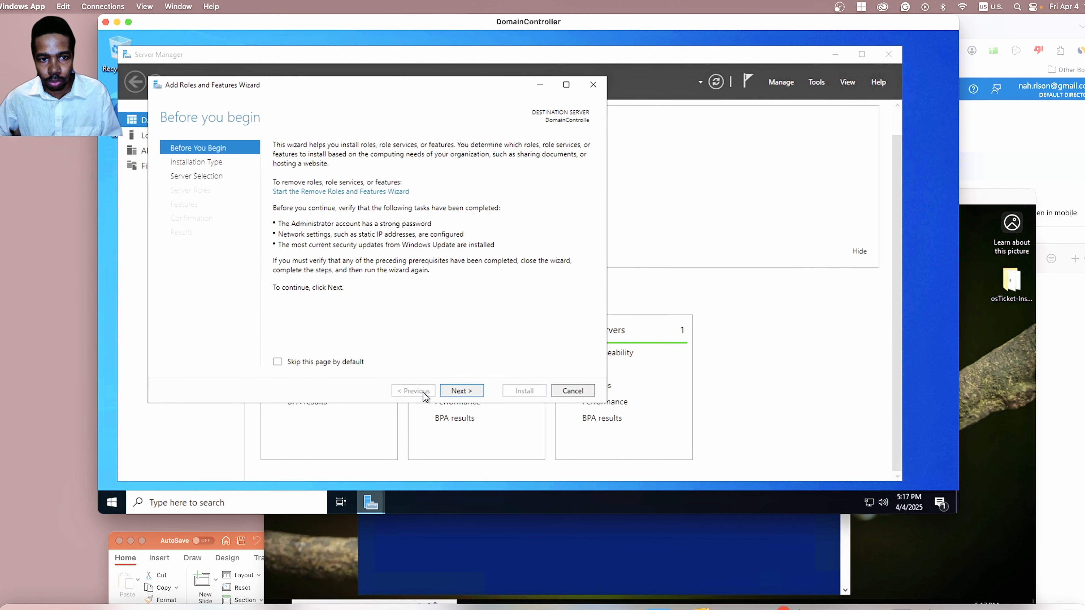
left_click(460, 391)
left_click(458, 393)
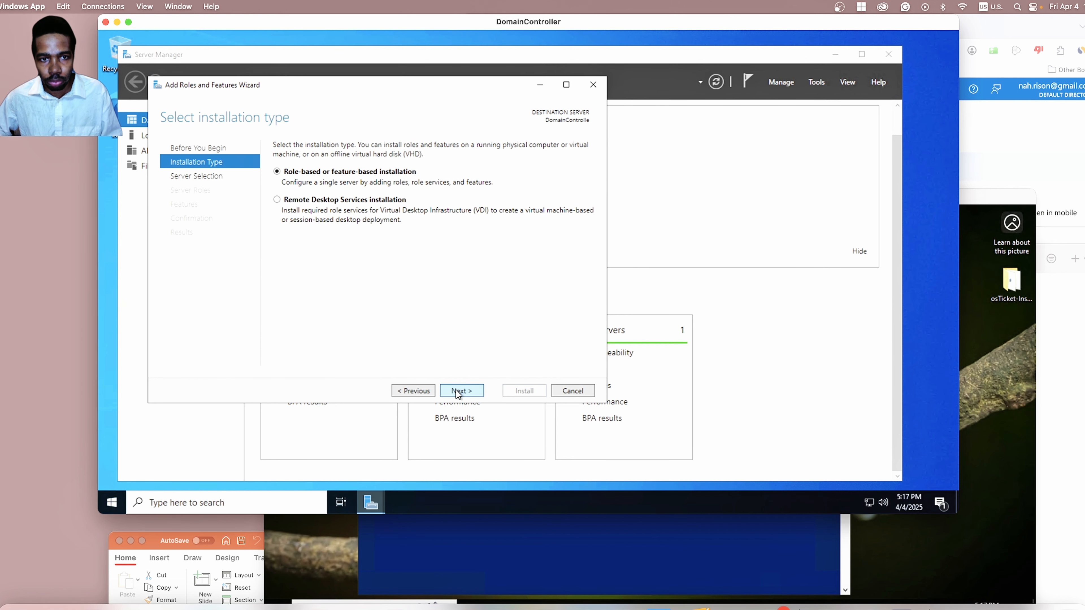
left_click(397, 391)
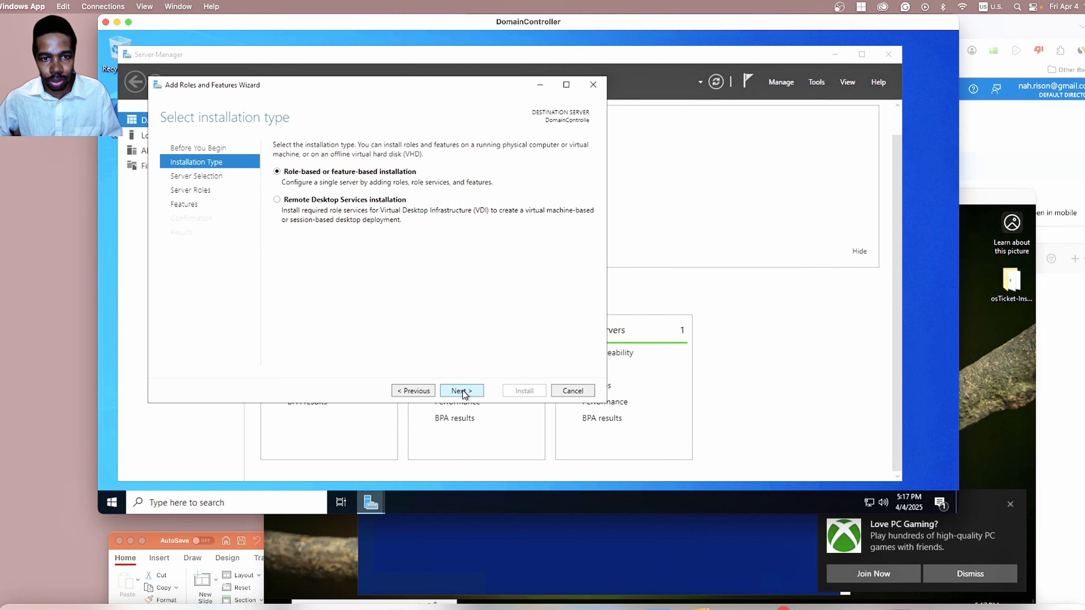
left_click(465, 395)
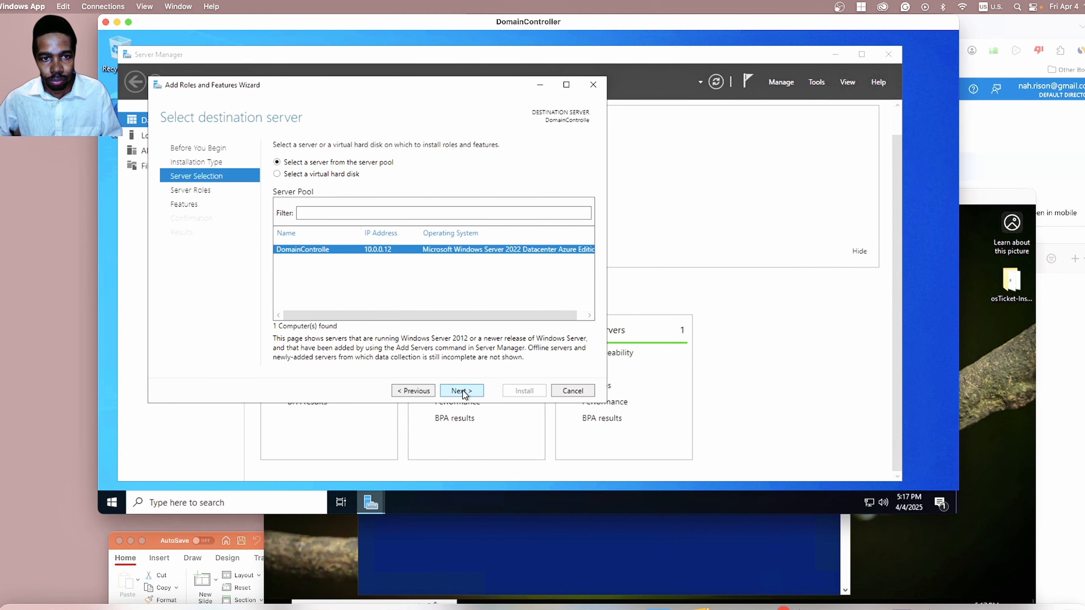
left_click(462, 391)
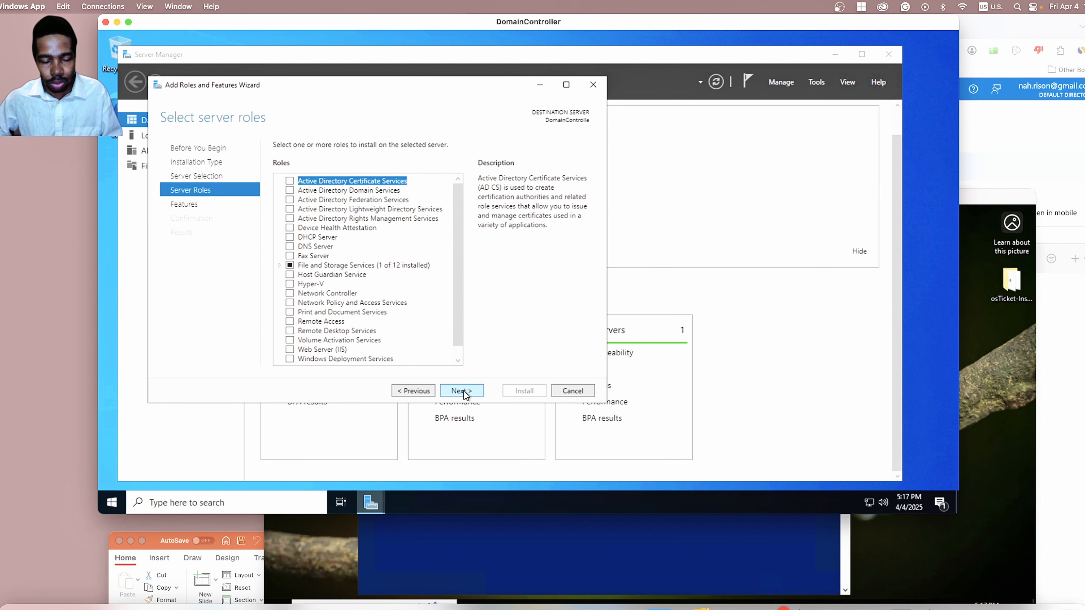
left_click(289, 190)
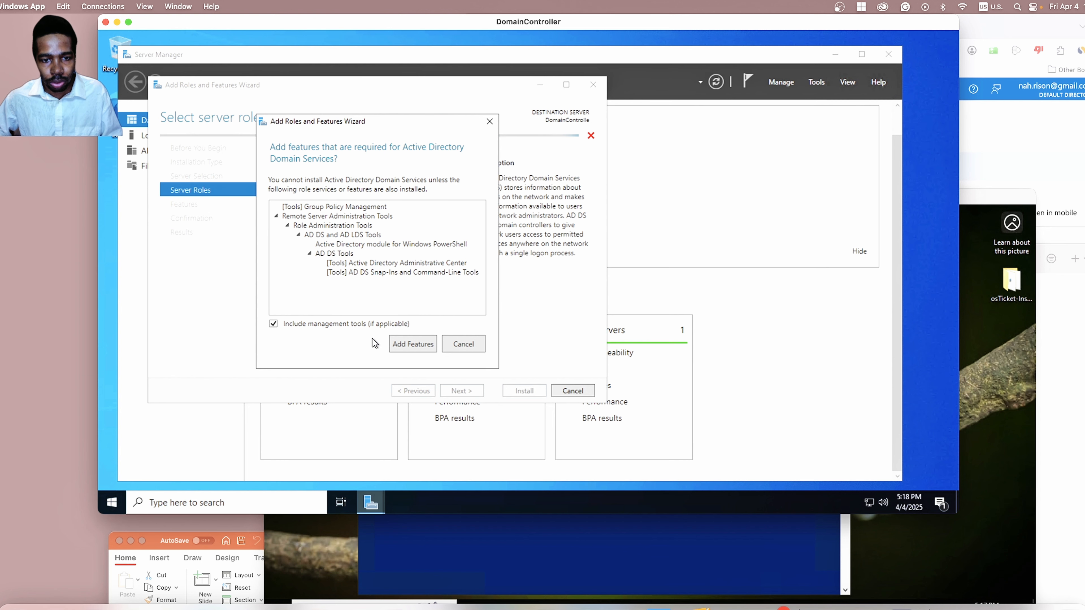
Accept the AD DS required features and install the role from the confirmation page.
left_click(399, 344)
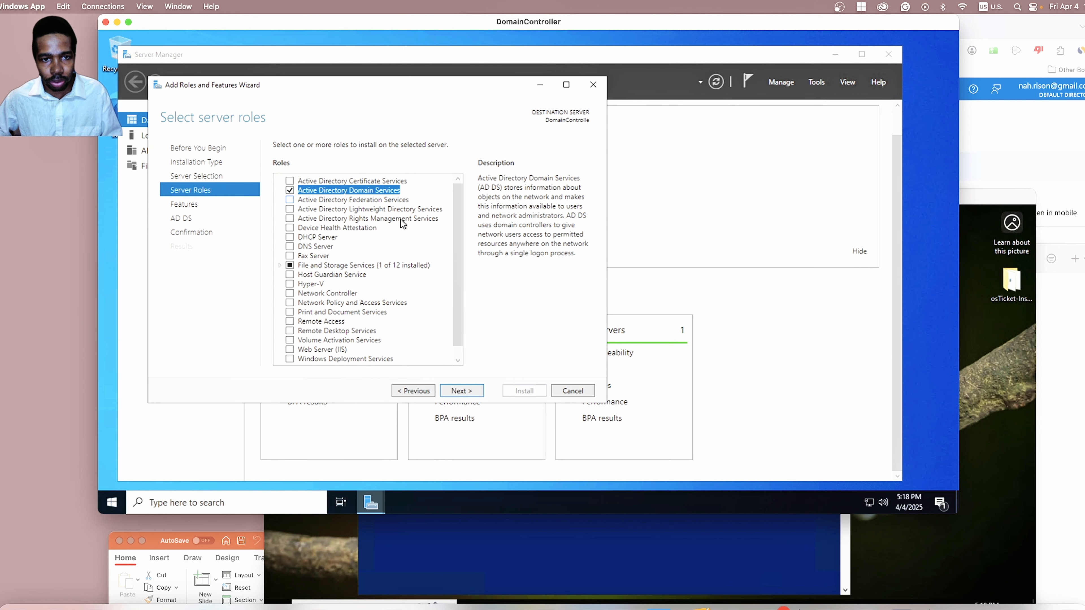
left_click(456, 391)
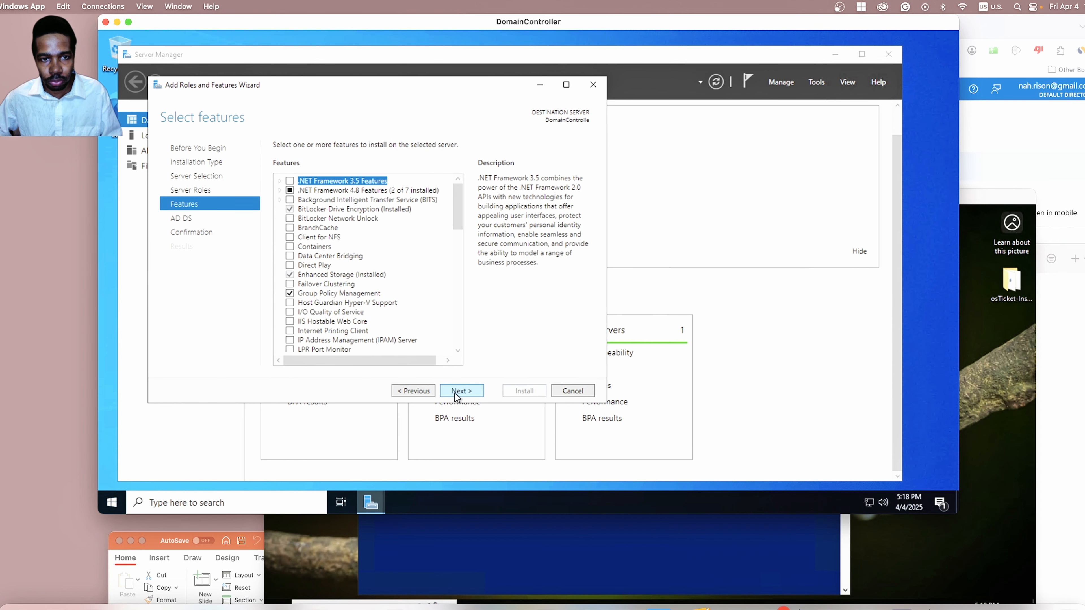
left_click(454, 391)
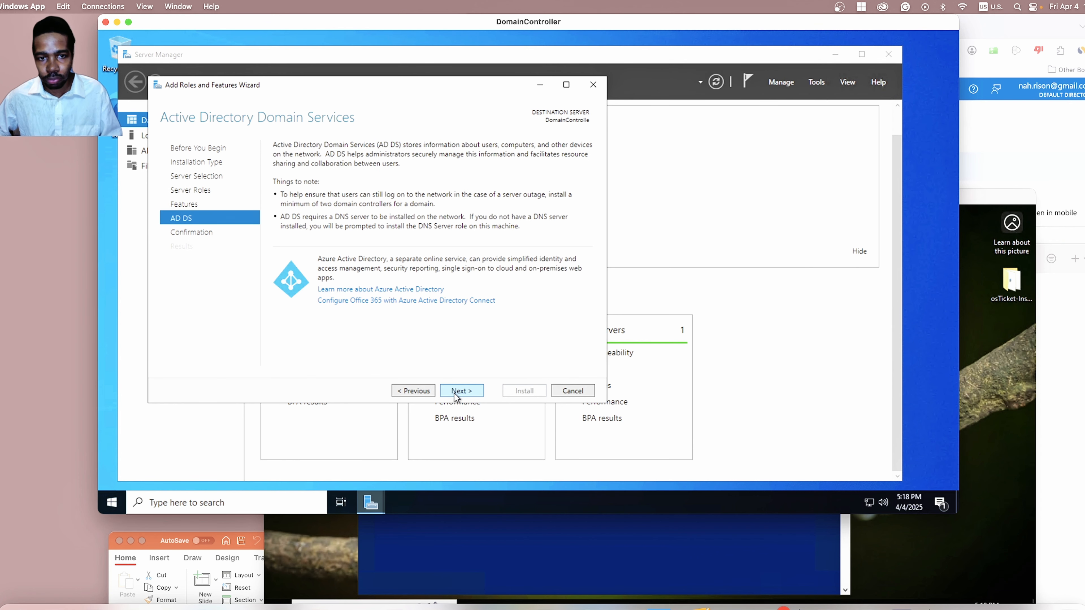
left_click(455, 392)
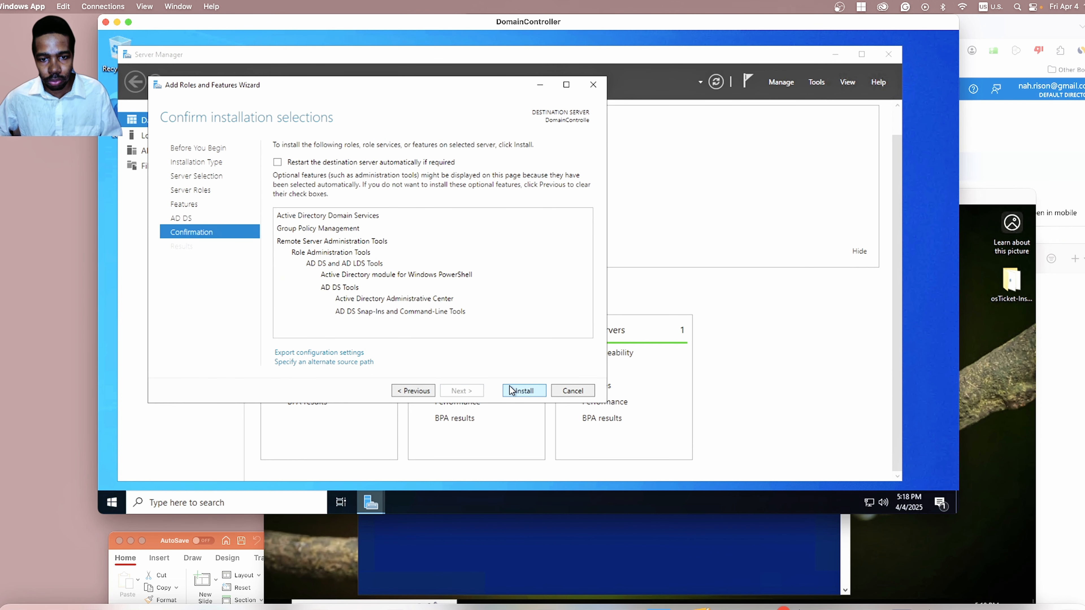
left_click(511, 391)
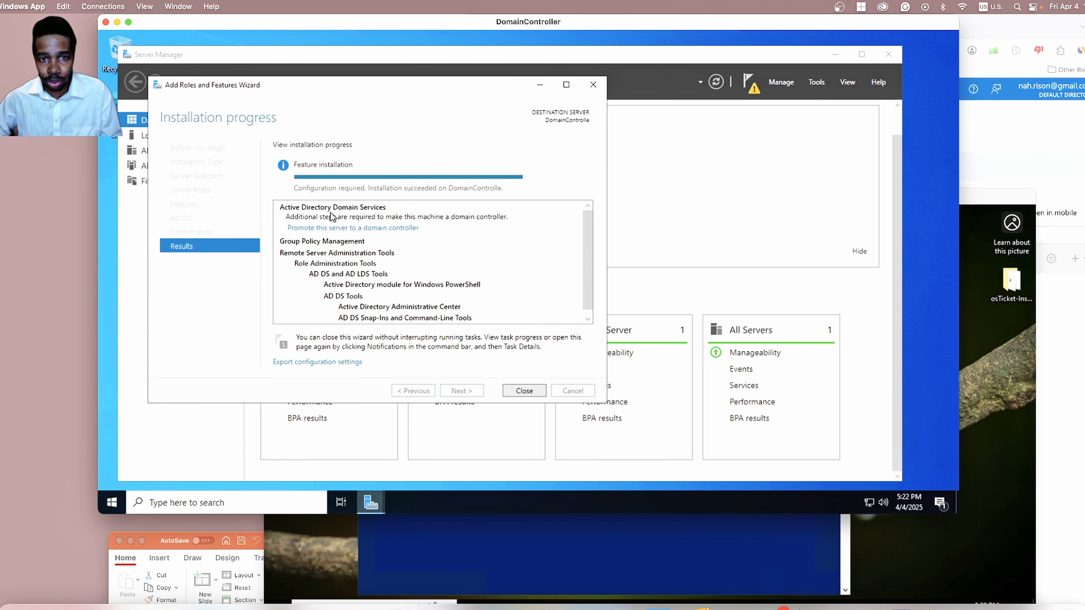
Review the installation results and choose 'Promote this server to a domain controller'.
scroll(370, 290, "down", 1)
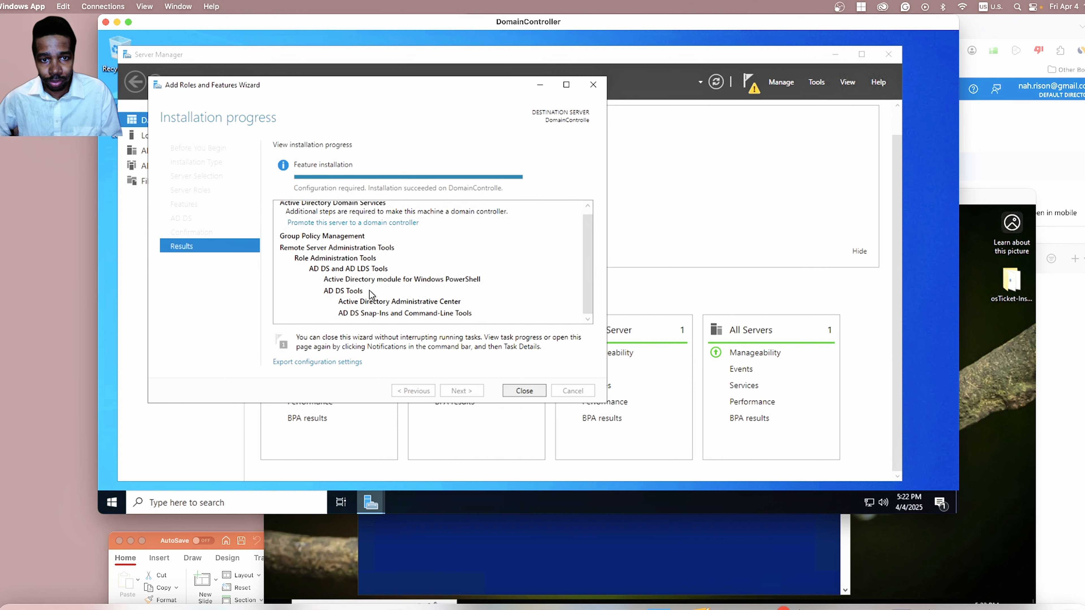
scroll(369, 291, "up", 1)
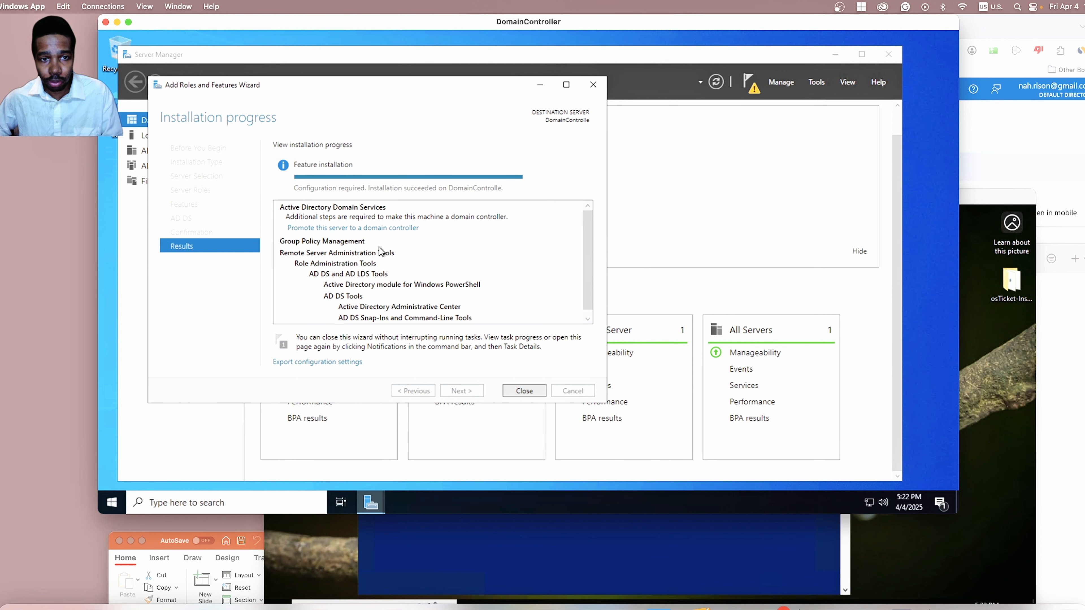
left_click(379, 229)
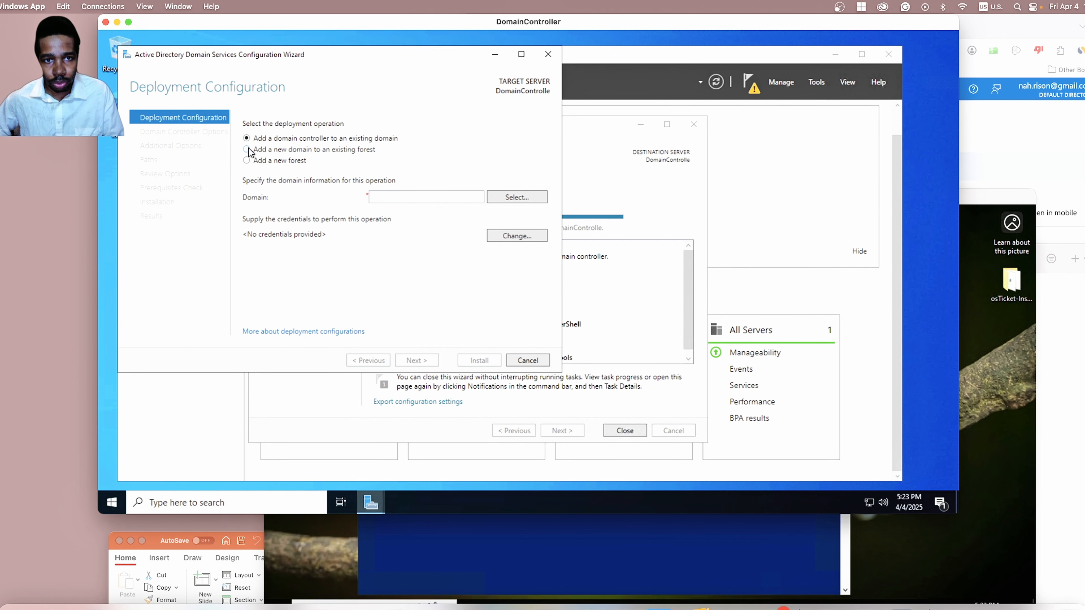
Choose Add a new forest with root domain name mydomain.com and continue.
left_click(246, 161)
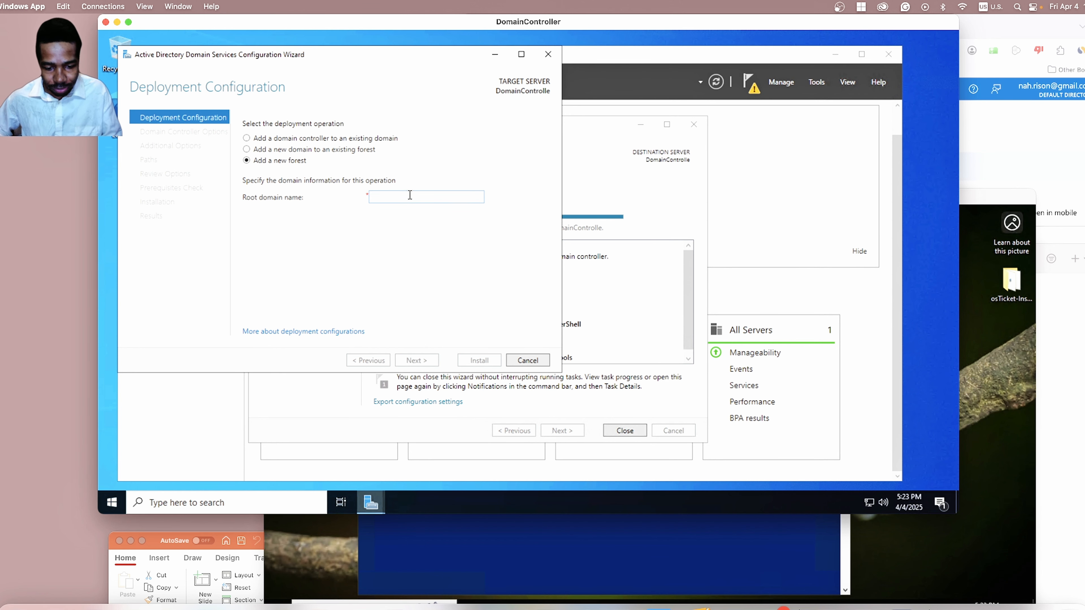
left_click(425, 195)
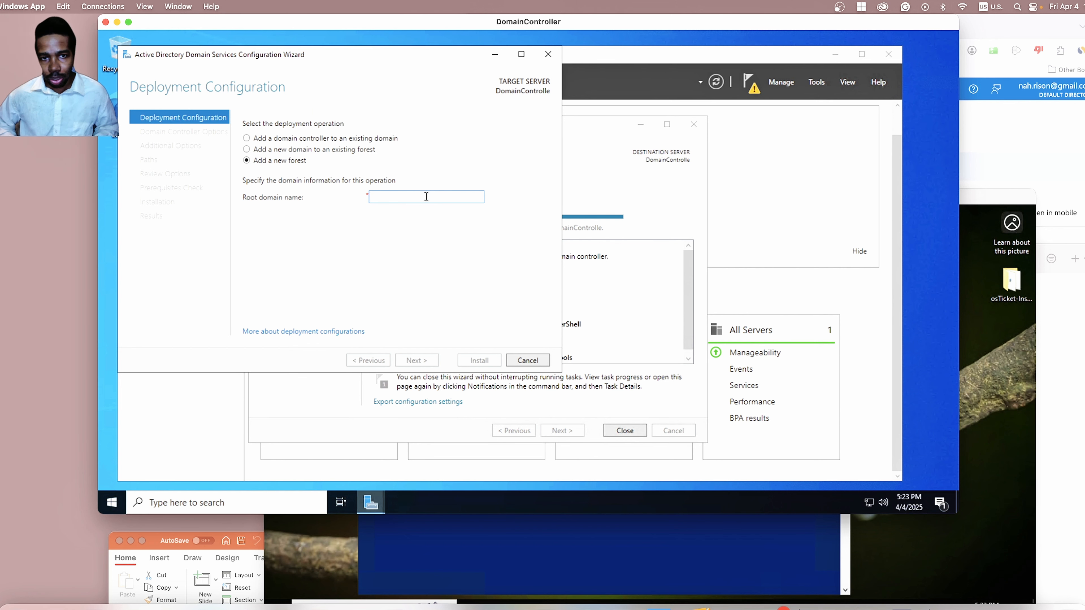
type("my")
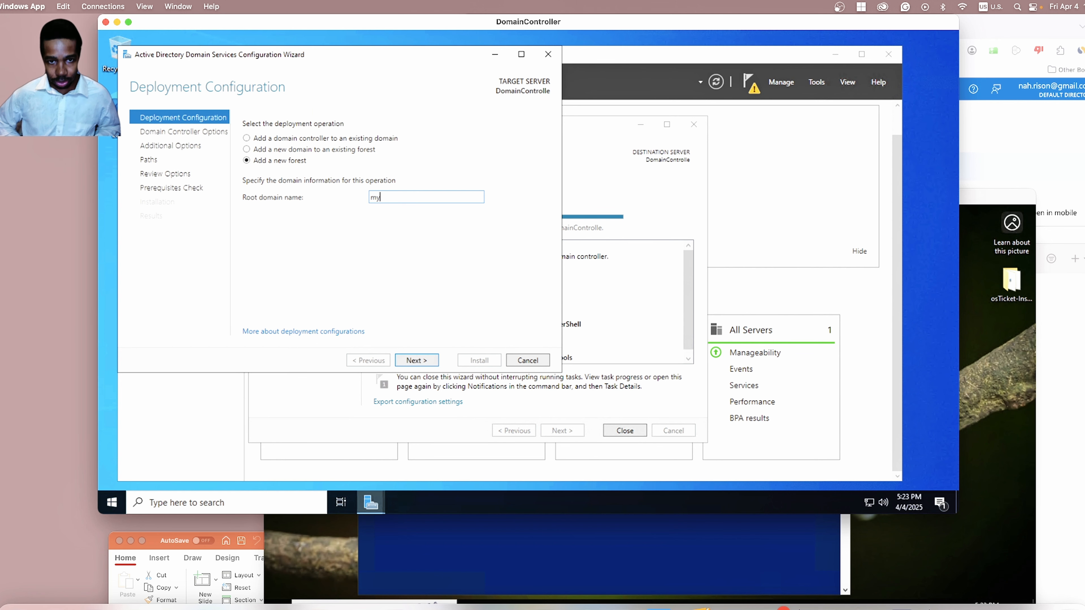
type("domain.com")
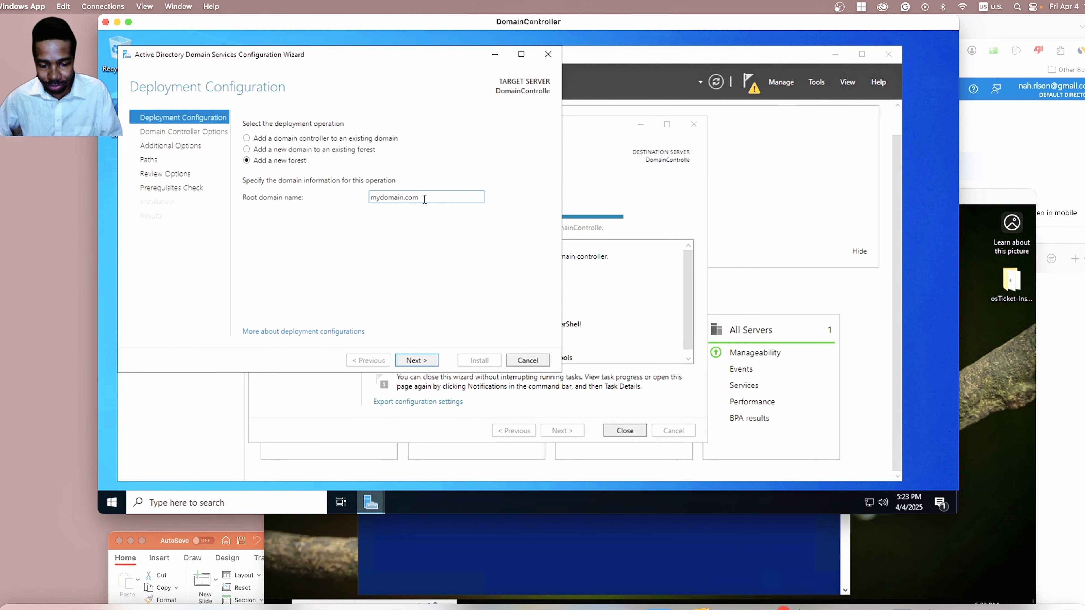
left_click(426, 363)
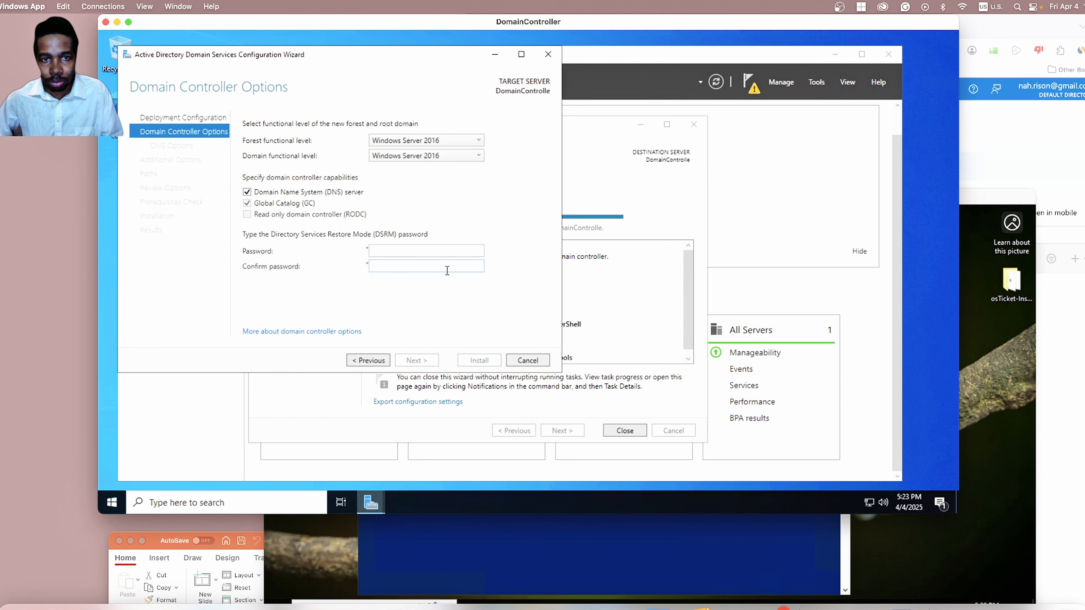
Enter and confirm the Directory Services Restore Mode password, then proceed to DNS Options.
left_click(449, 252)
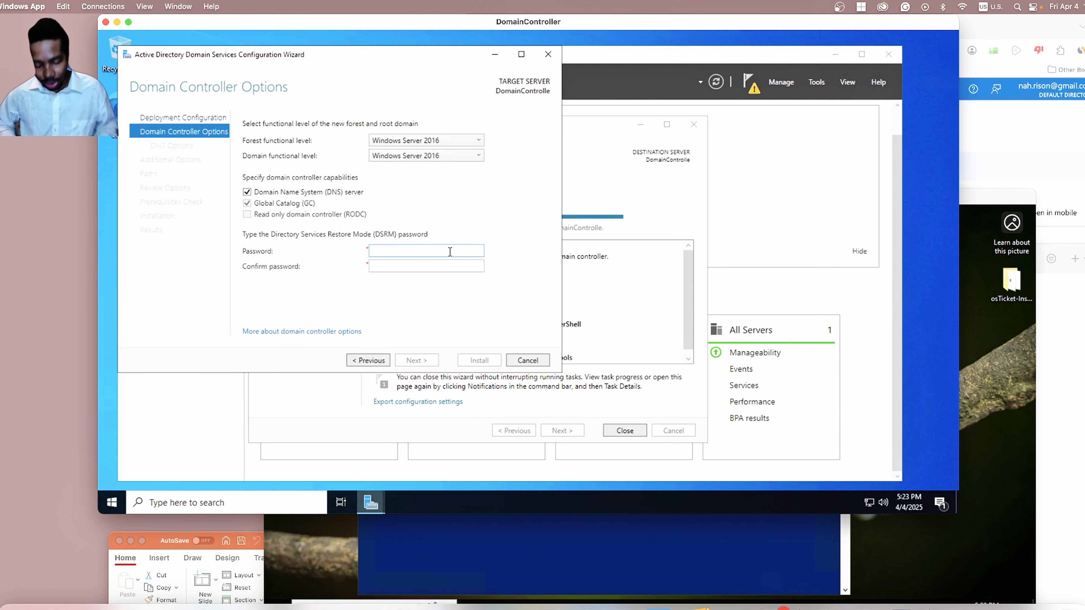
type("P")
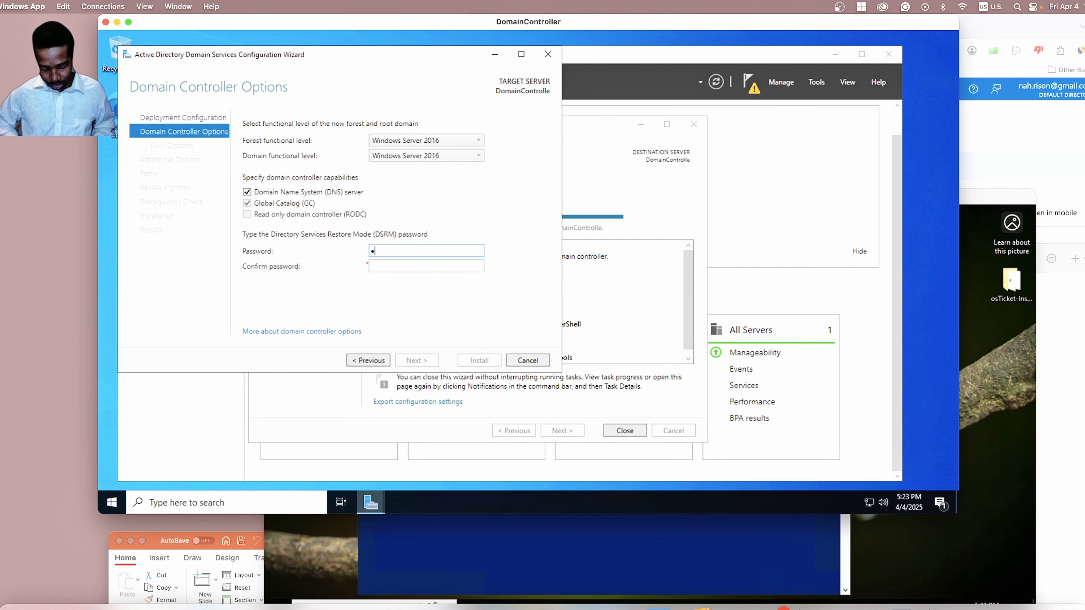
type("assword")
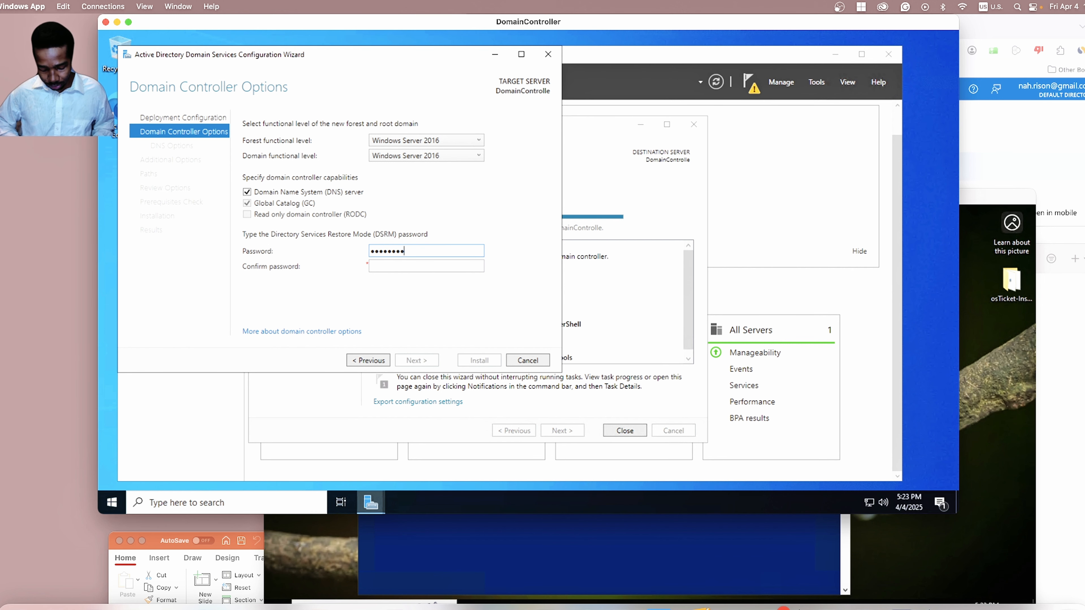
type("1")
key("Tab")
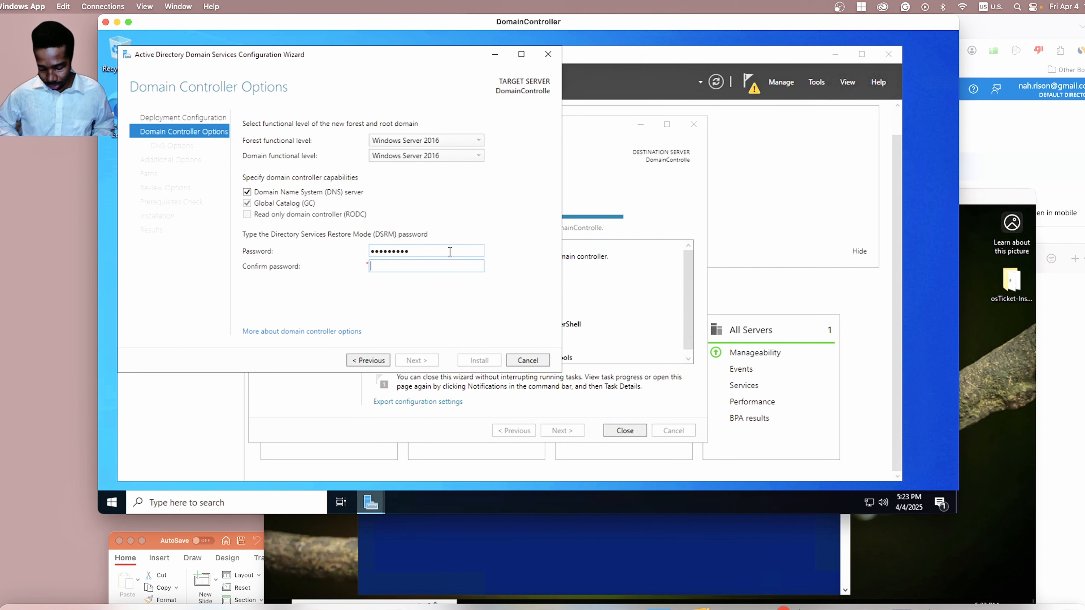
type("Password1")
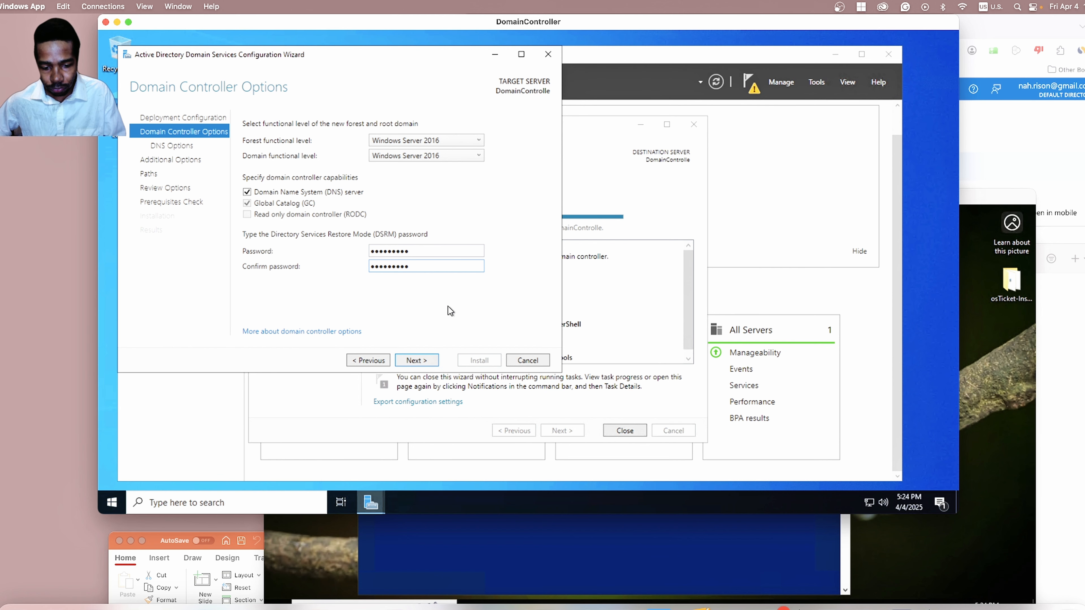
left_click(423, 361)
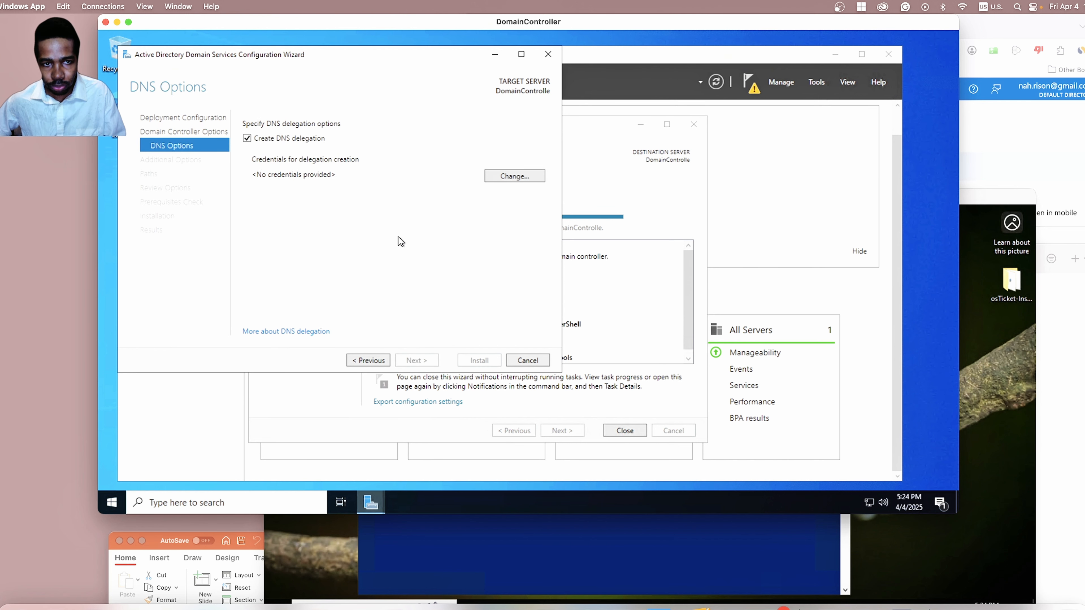
Disable DNS delegation and keep the MYDOMAIN NetBIOS name and default paths up to prerequisites check.
left_click(247, 139)
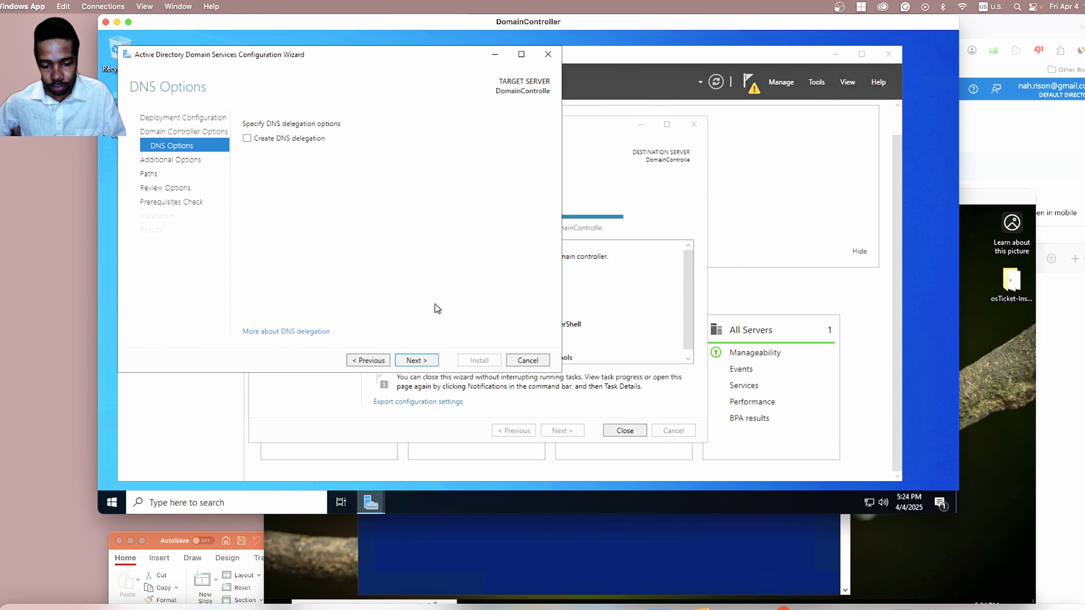
left_click(417, 361)
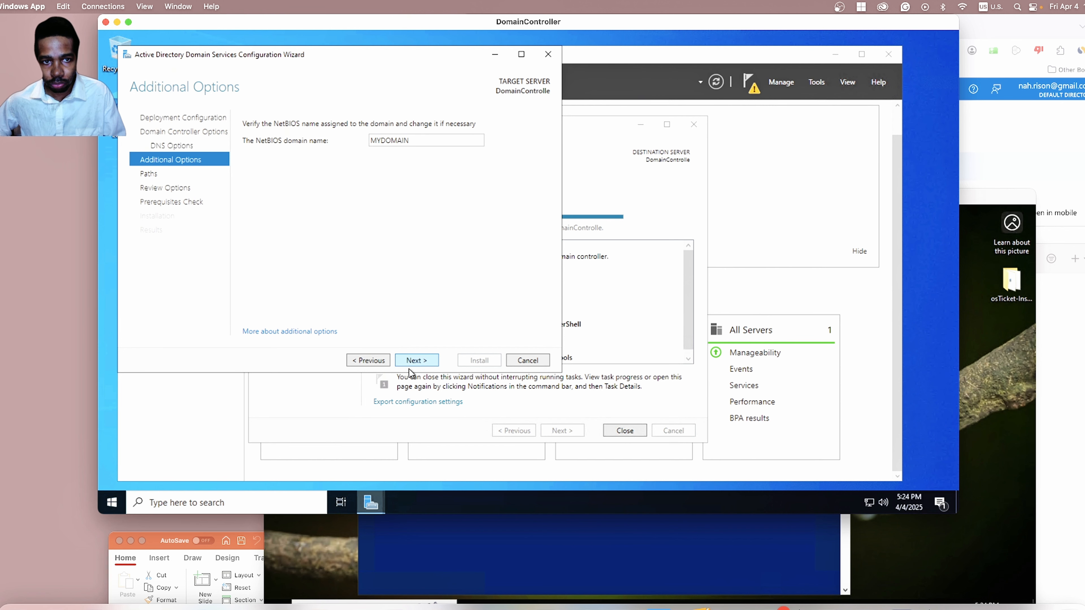
left_click(425, 361)
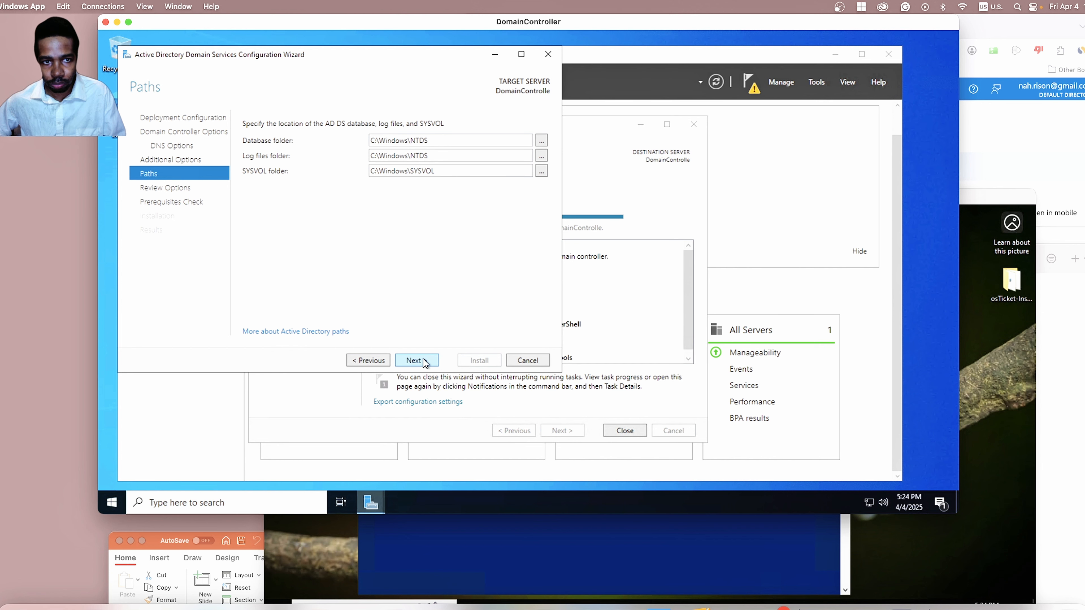
left_click(425, 361)
left_click(425, 360)
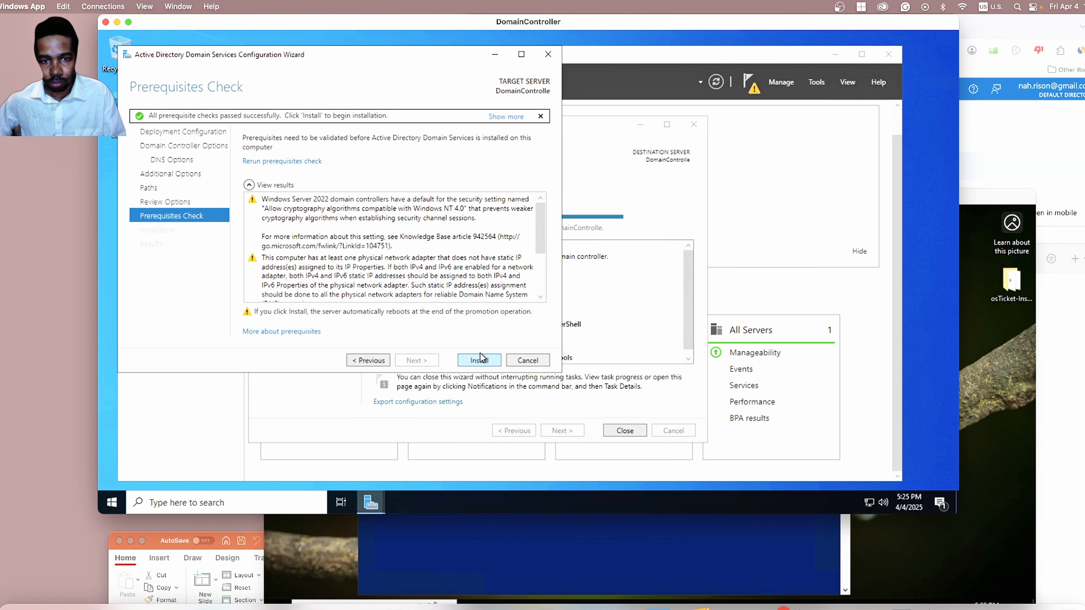
Start the domain controller installation, then dismiss the session-disconnected error.
left_click(477, 361)
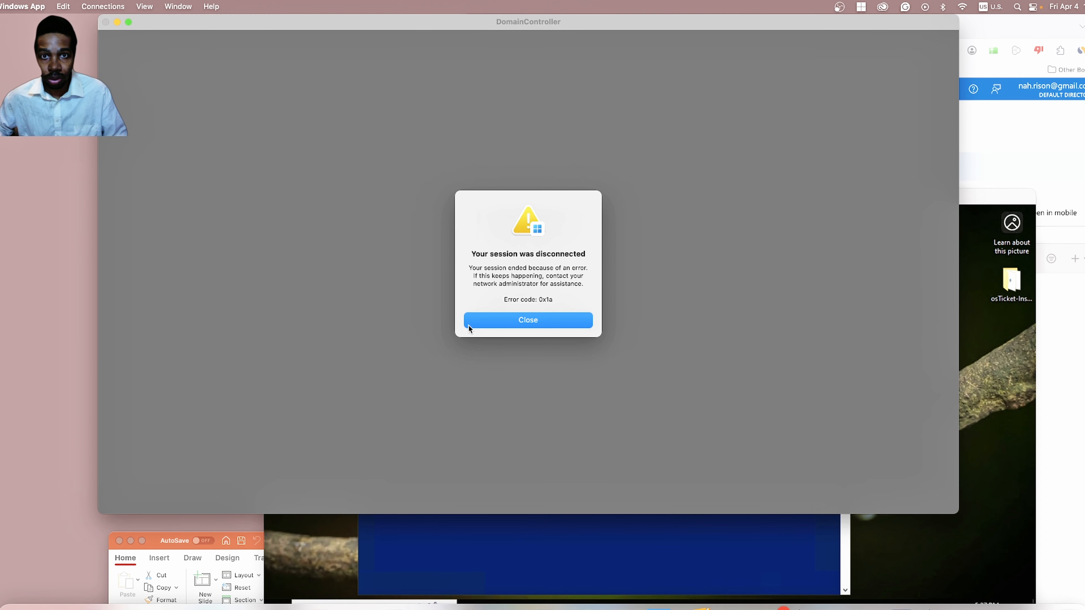
left_click(487, 325)
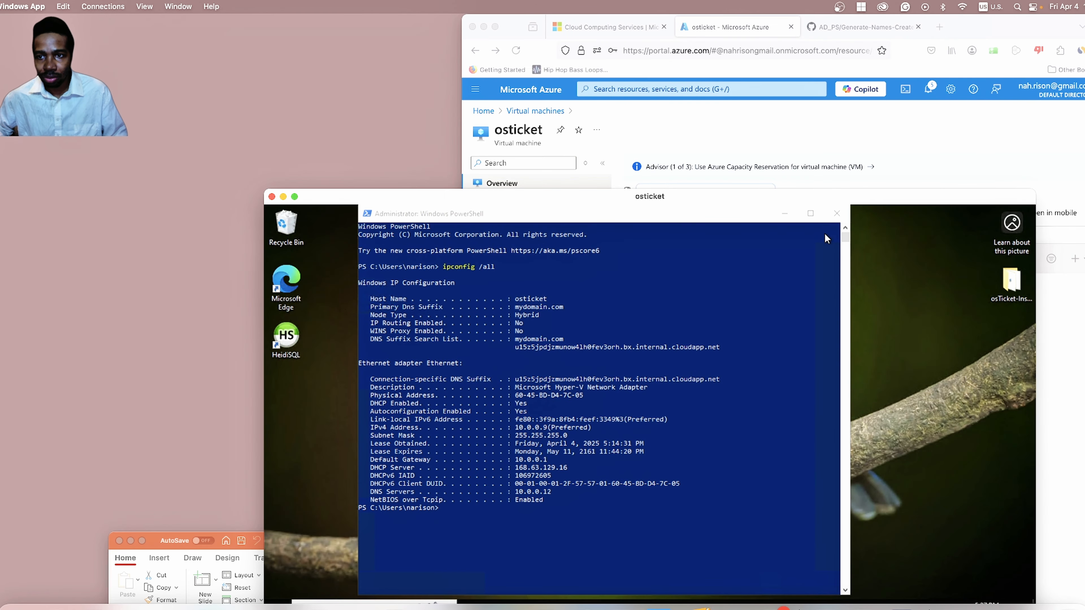
left_click_drag(859, 199, 890, 472)
Delete the saved DomainController PC from Windows App, leaving only osticket.
left_click(748, 323)
left_click(752, 320)
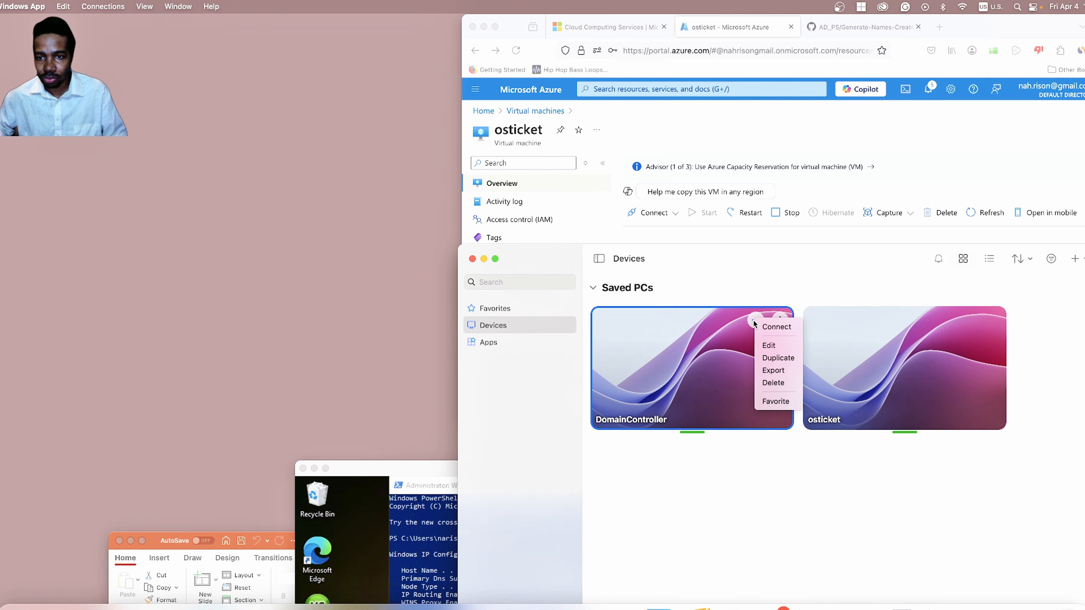
left_click(774, 382)
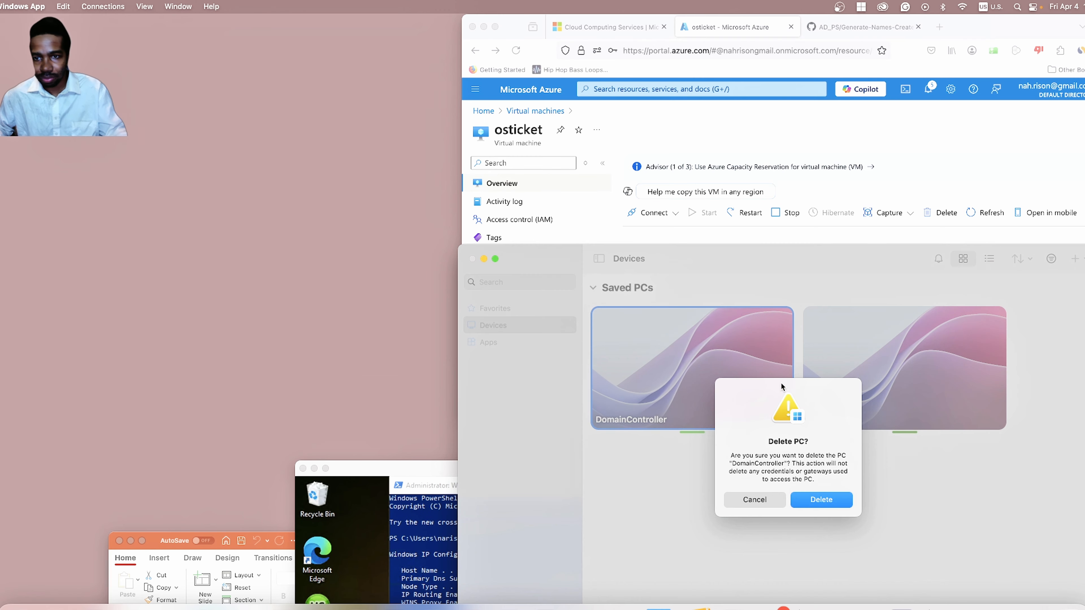
left_click(828, 503)
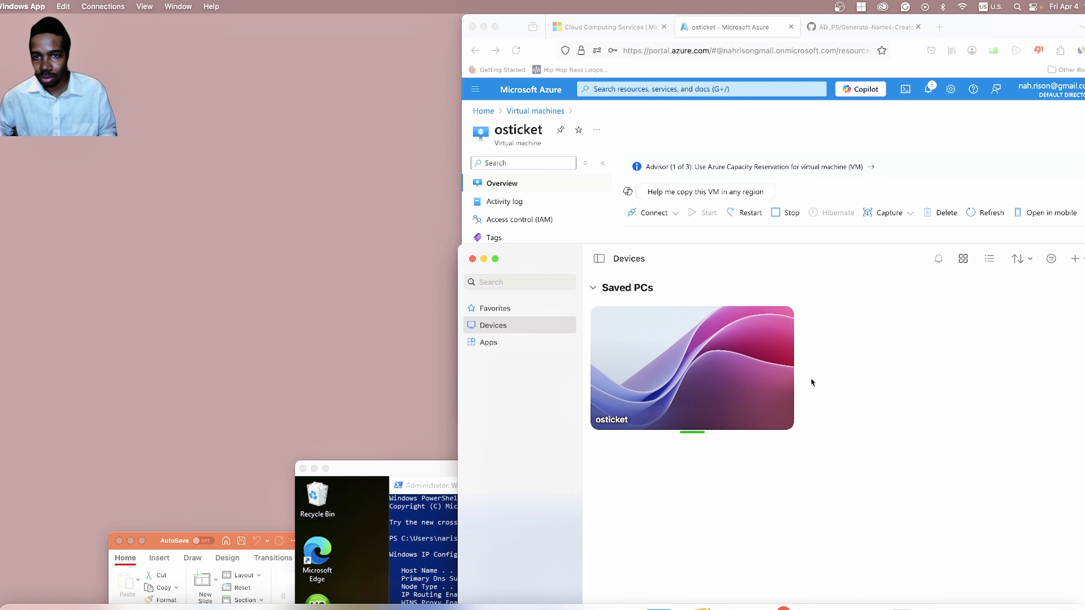
Copy DomainController's public IP 20.83.154.193 from its Azure virtual machine overview.
left_click(623, 136)
left_click(548, 110)
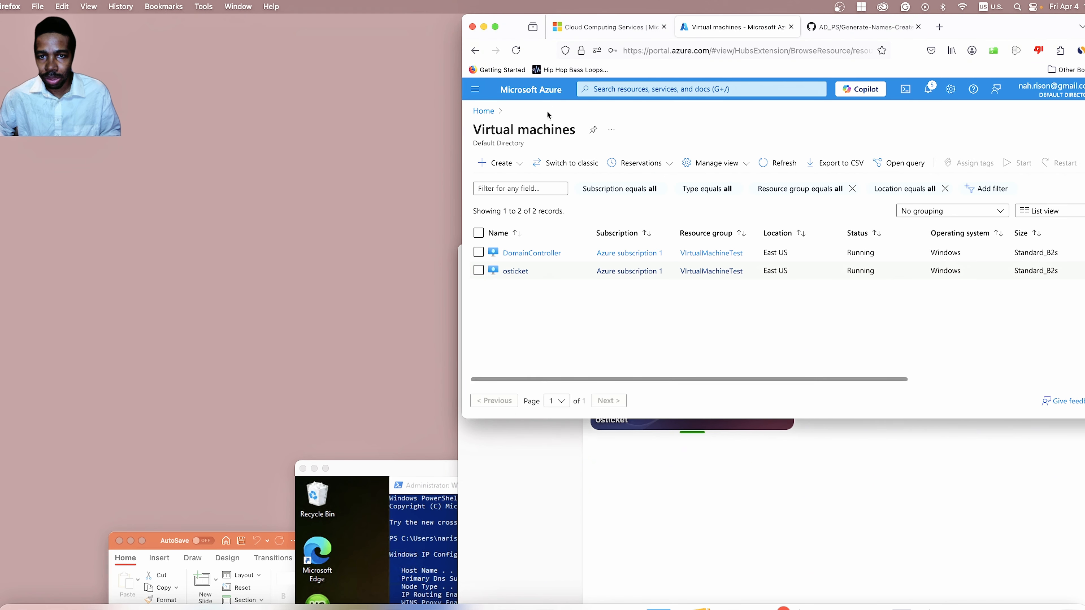
left_click(533, 255)
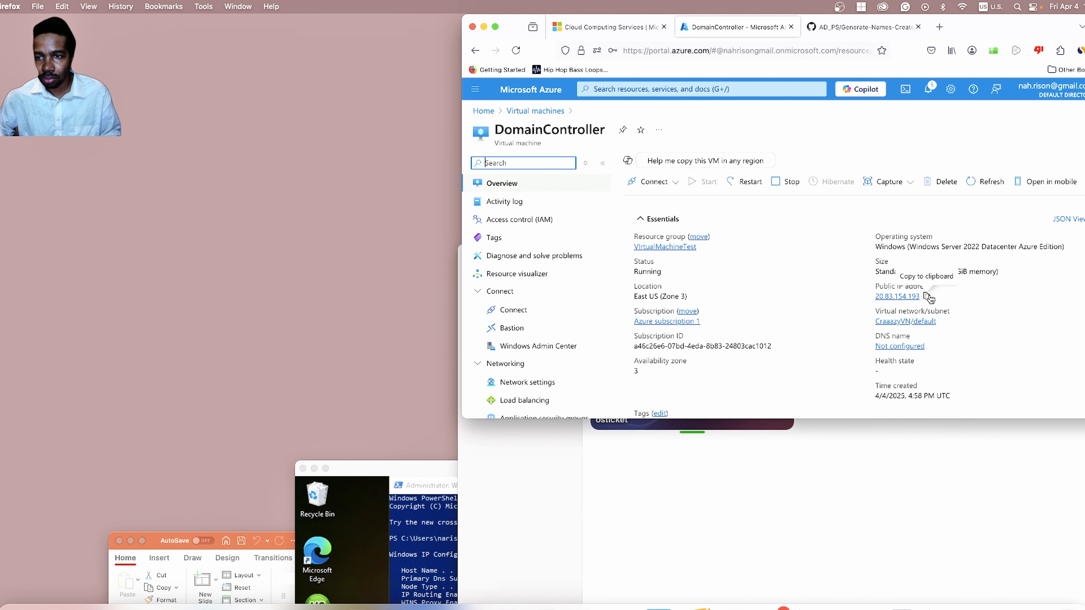
left_click(929, 298)
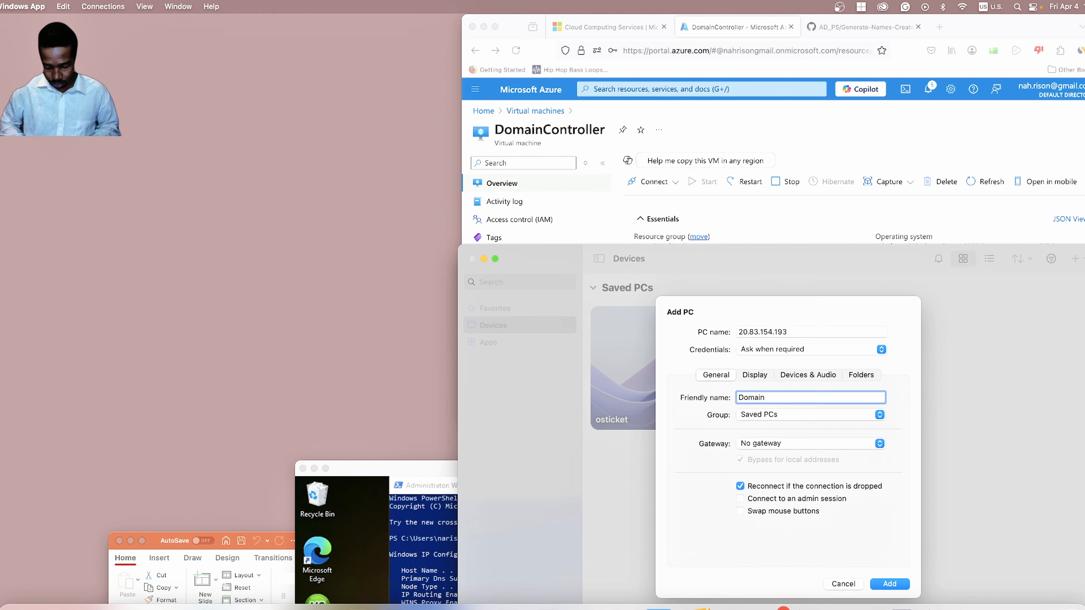
type("ontroller")
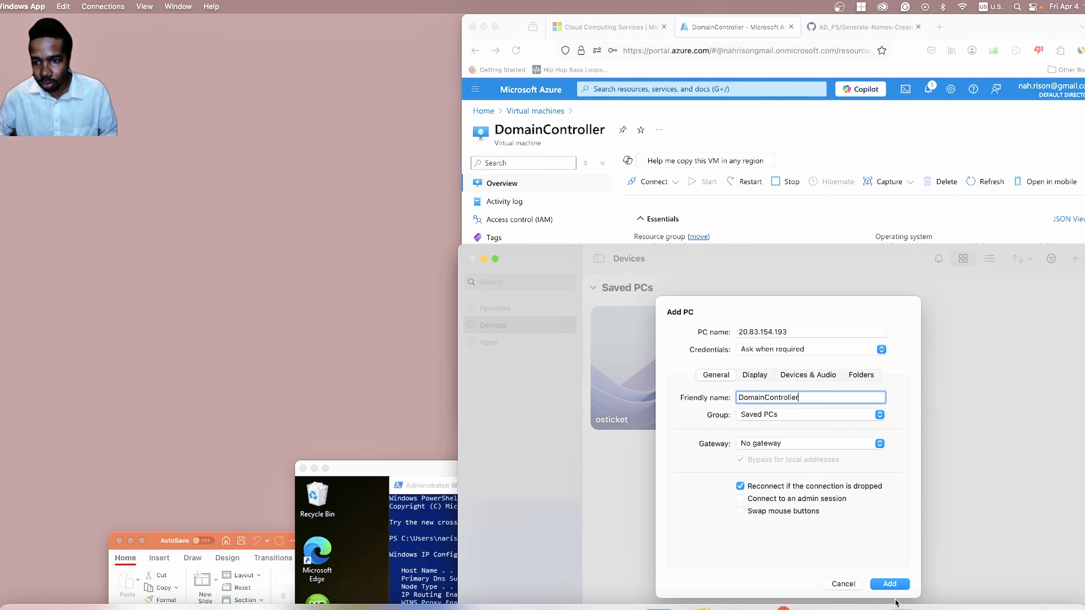
Save the DomainController PC at 20.83.154.193 and connect to it.
left_click(890, 583)
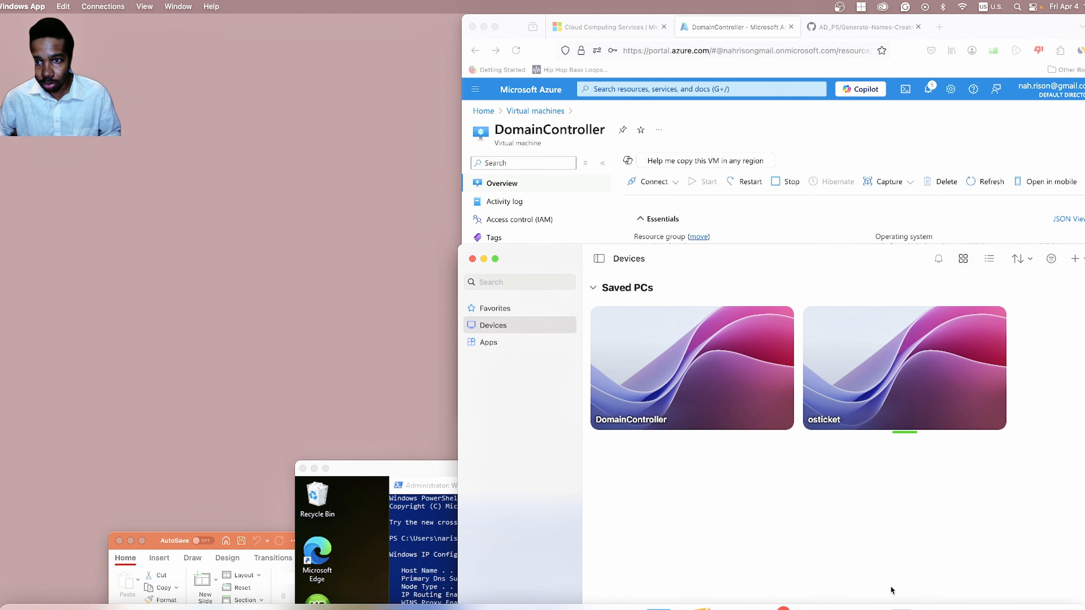
mouse_move(691, 354)
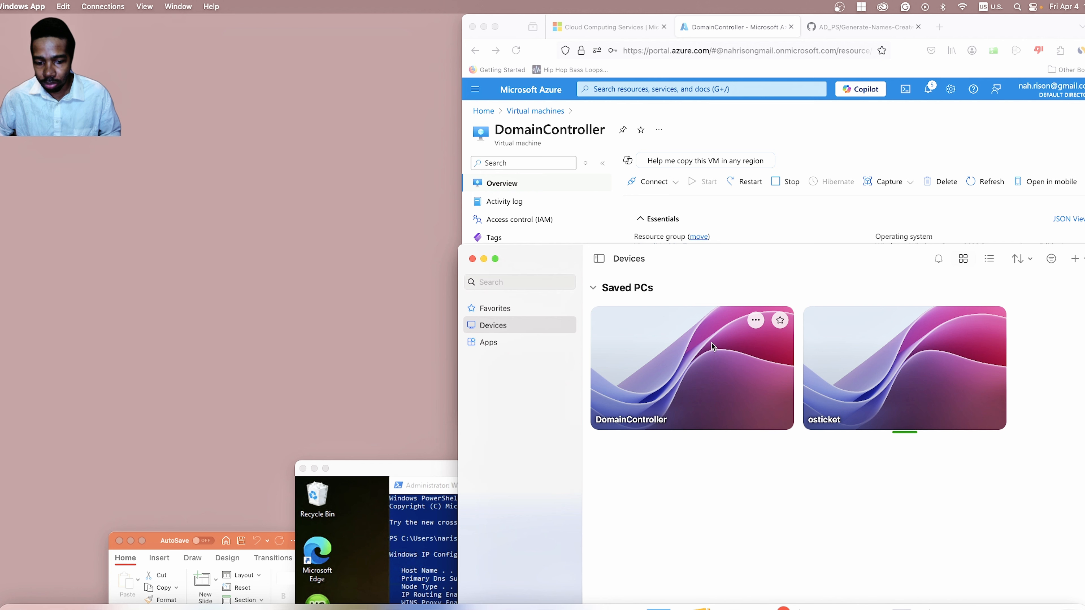
left_click(752, 321)
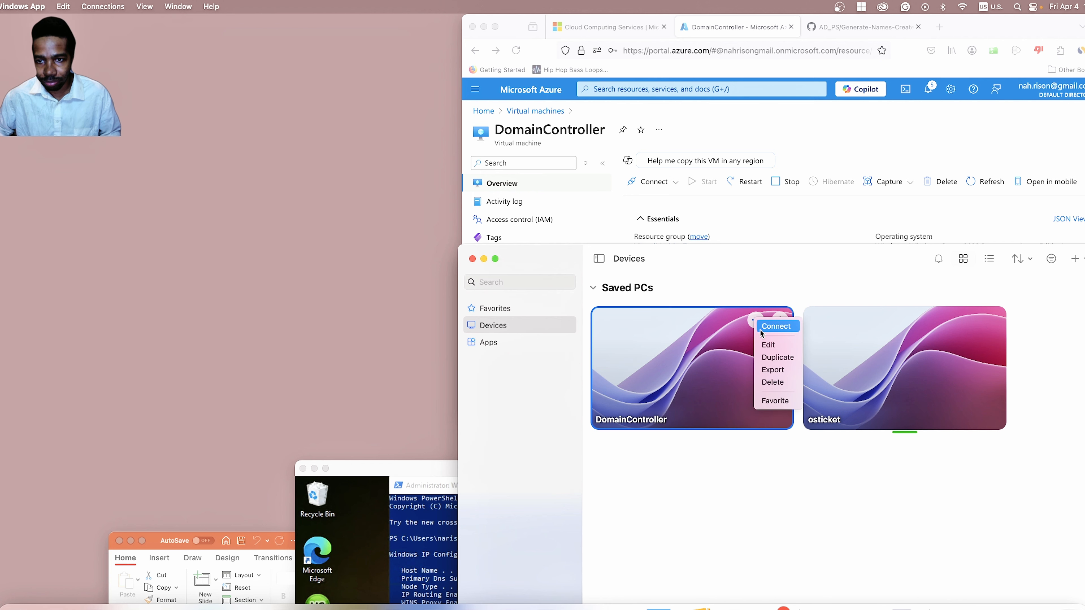
left_click(763, 327)
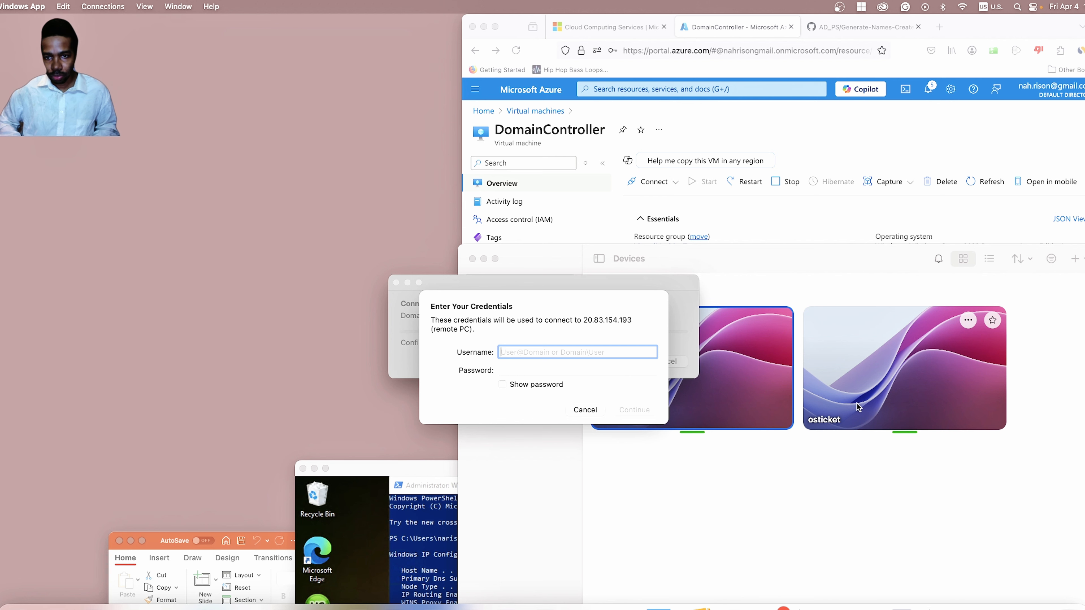
Sign in with the mydomain.com domain user name and password, accepting the certificate warning.
type("mydomain.com/narison")
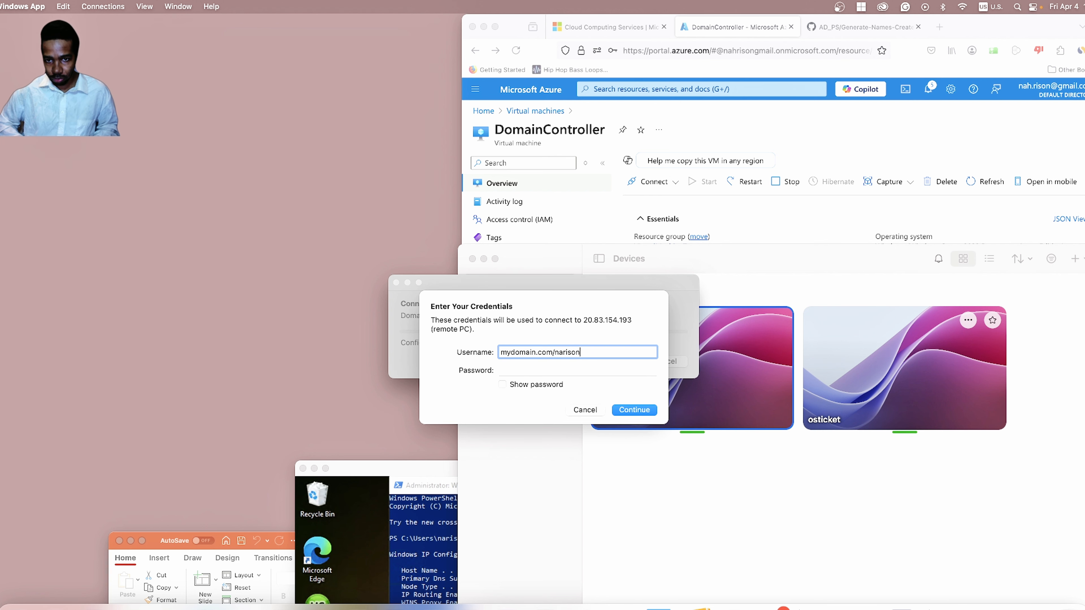
key("Tab")
type("P")
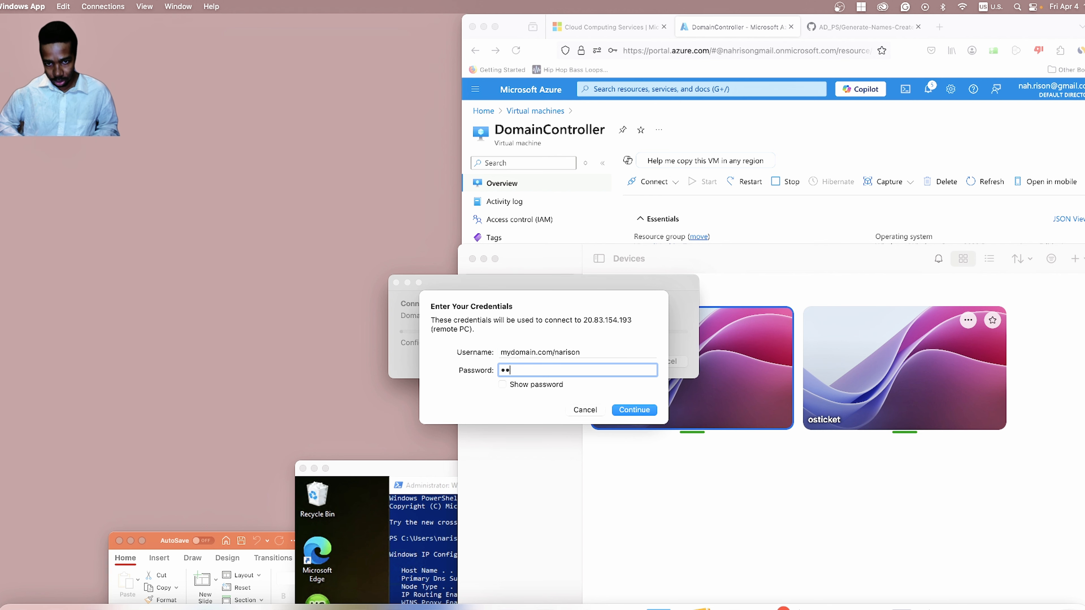
type("••••••••")
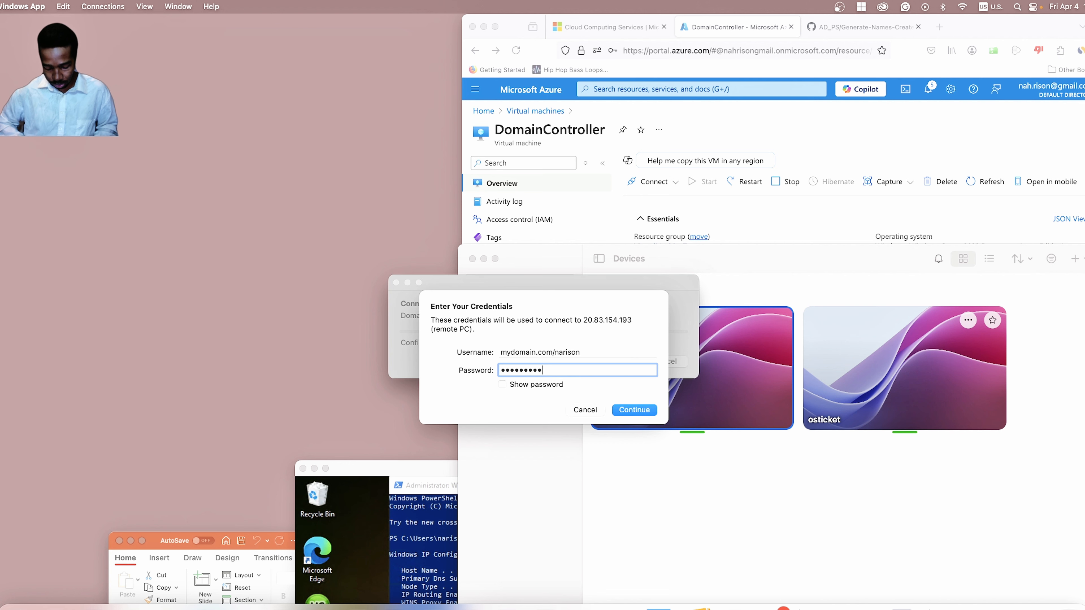
type("•")
key("Return")
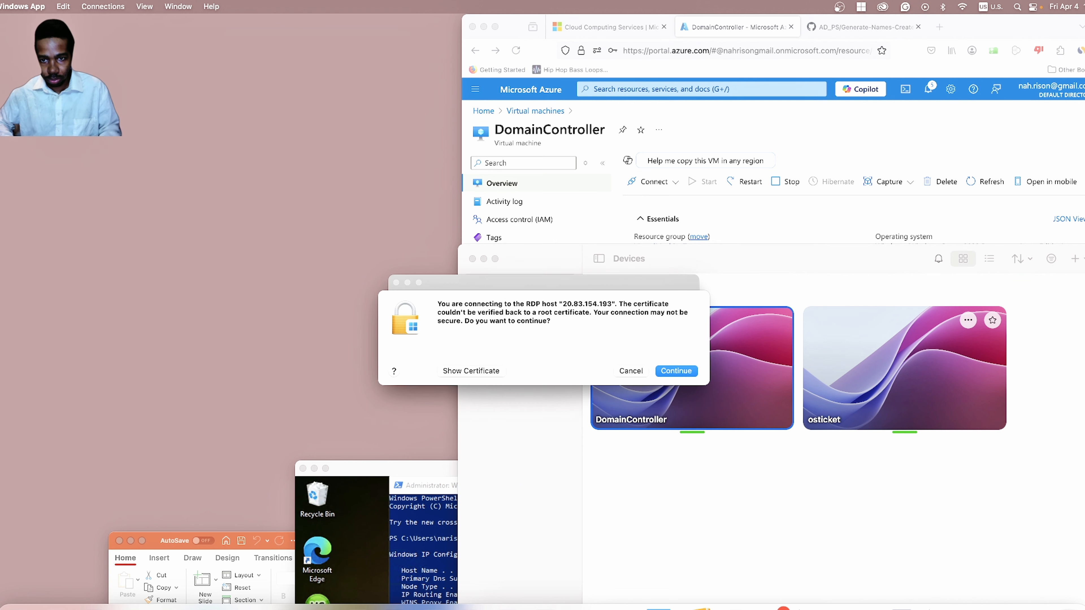
key("Return")
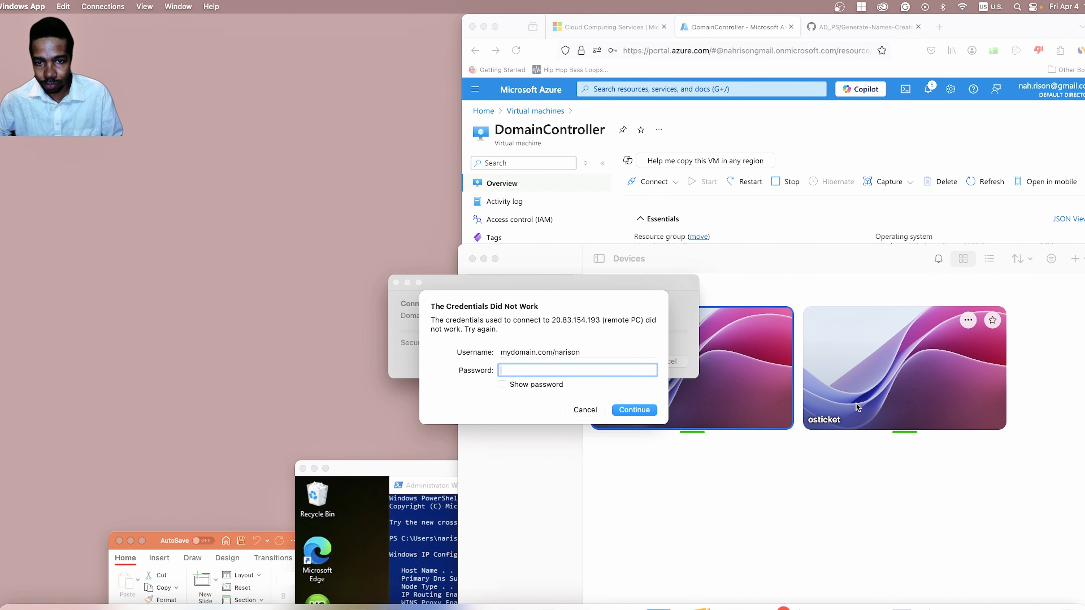
Change the user name separator from '/' to '\', re-enter the password and reconnect.
left_click(552, 351)
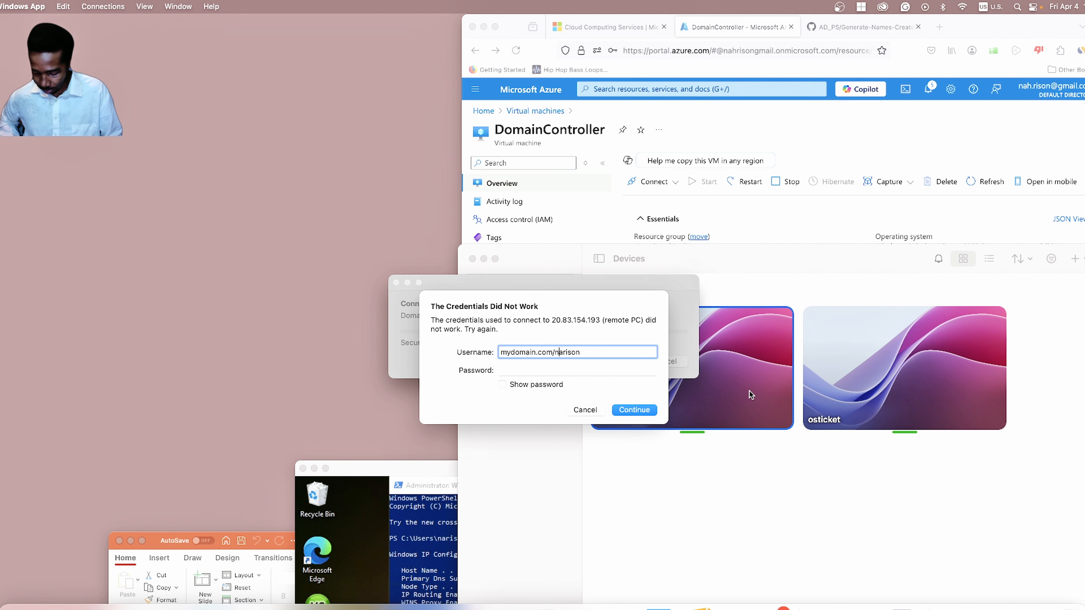
key("BackSpace")
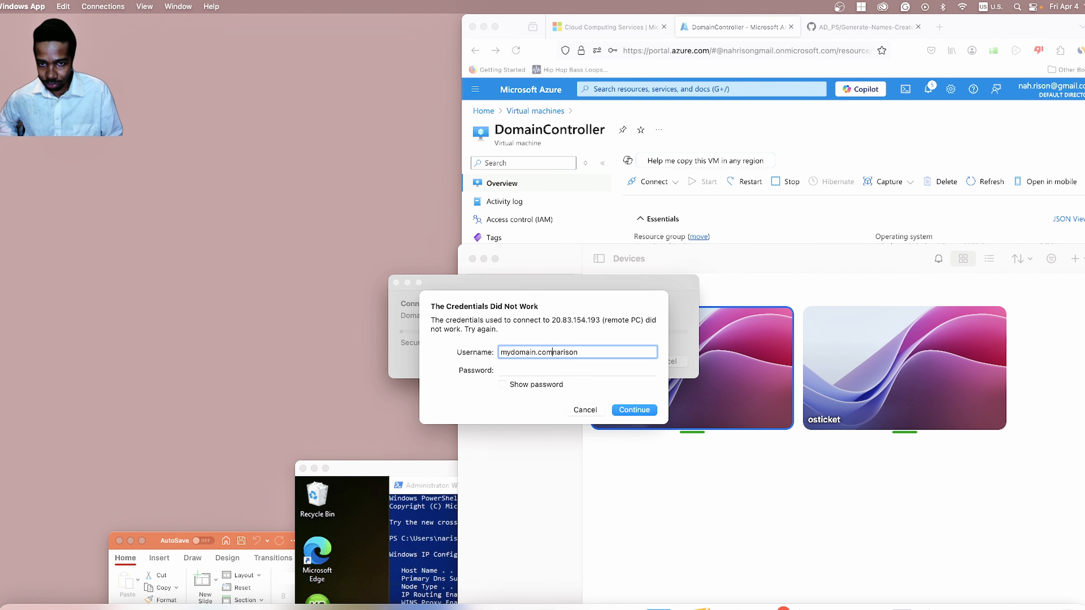
type("\\")
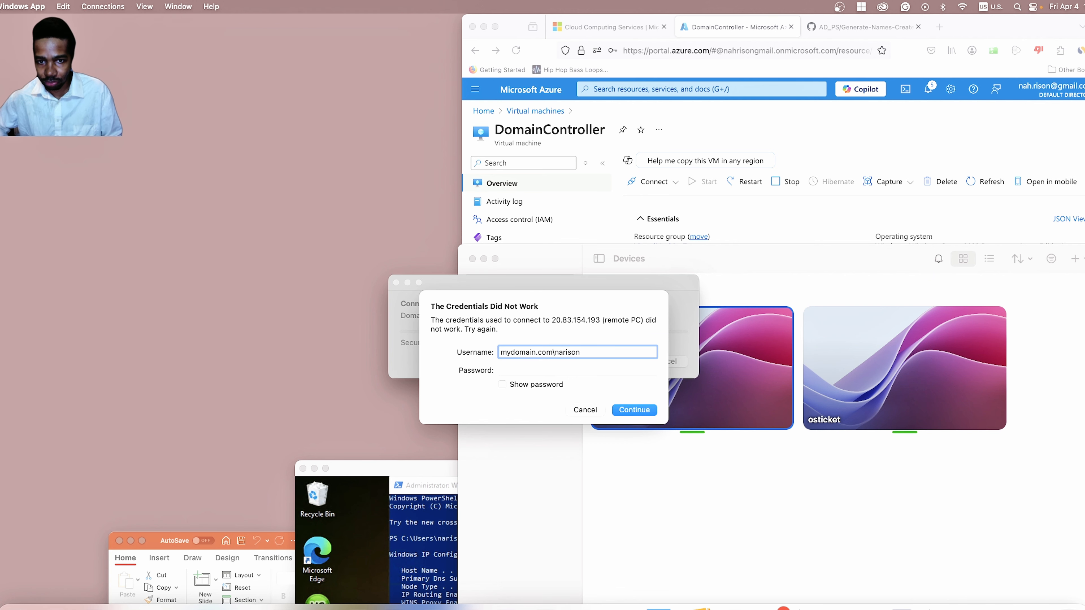
left_click(609, 367)
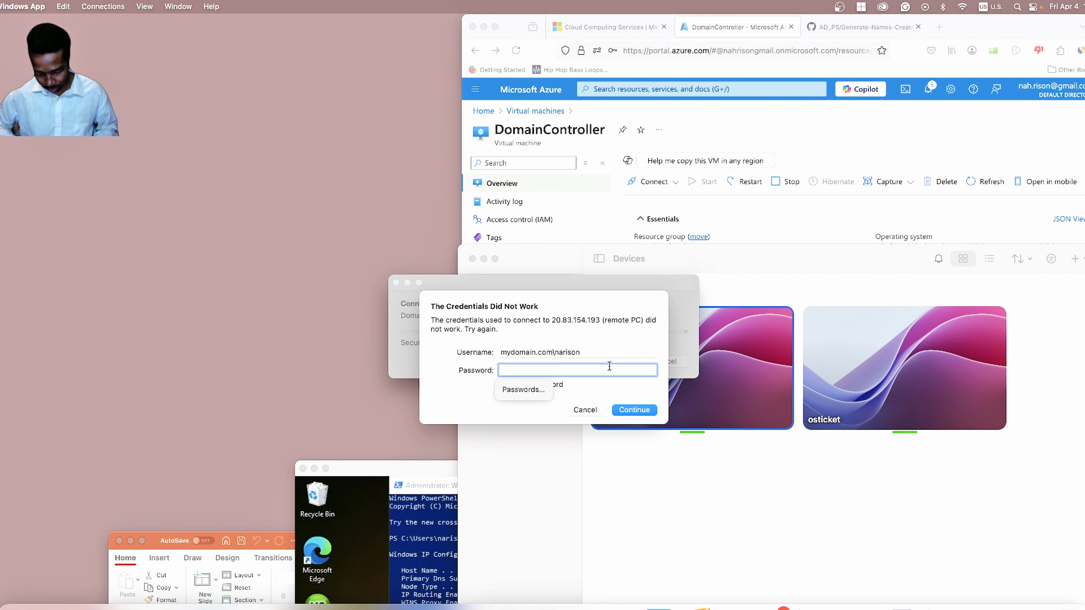
type("P")
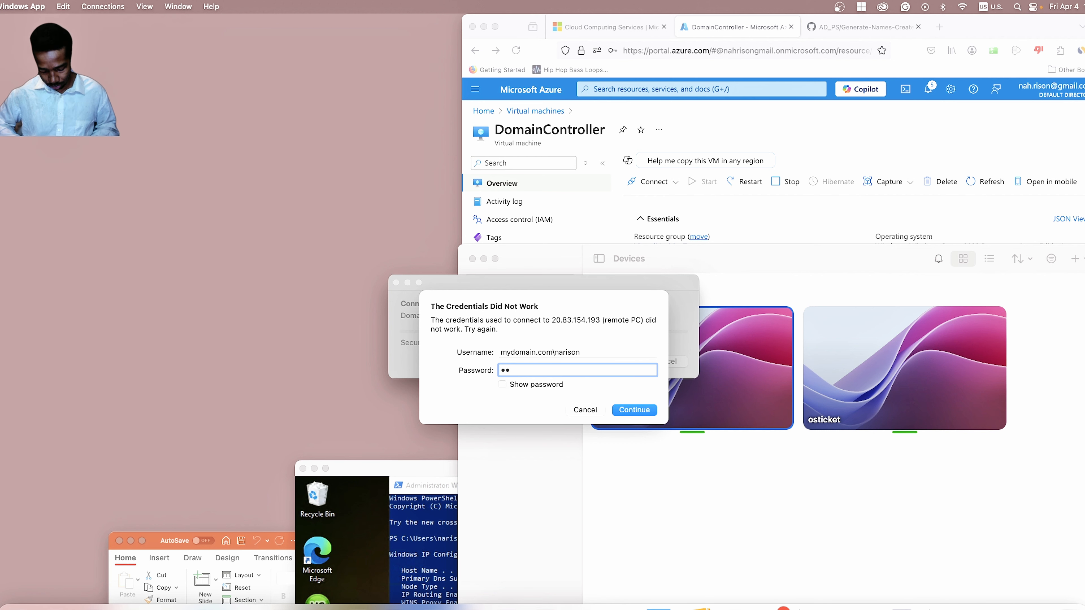
type("•••")
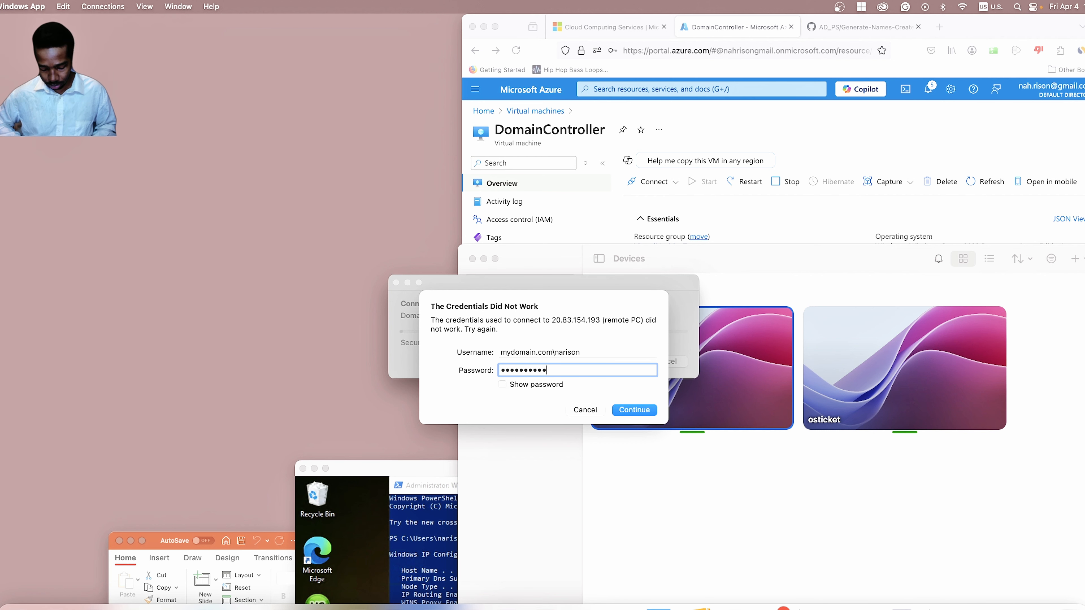
key("Return")
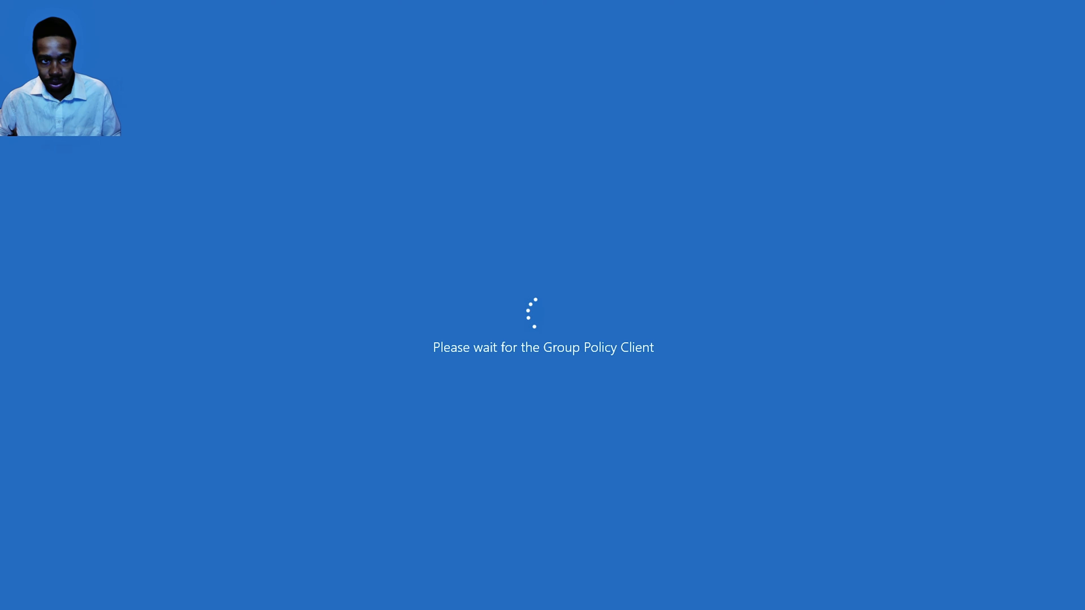
Exit full screen and move the DomainController session window higher on screen.
mouse_move(4, 3)
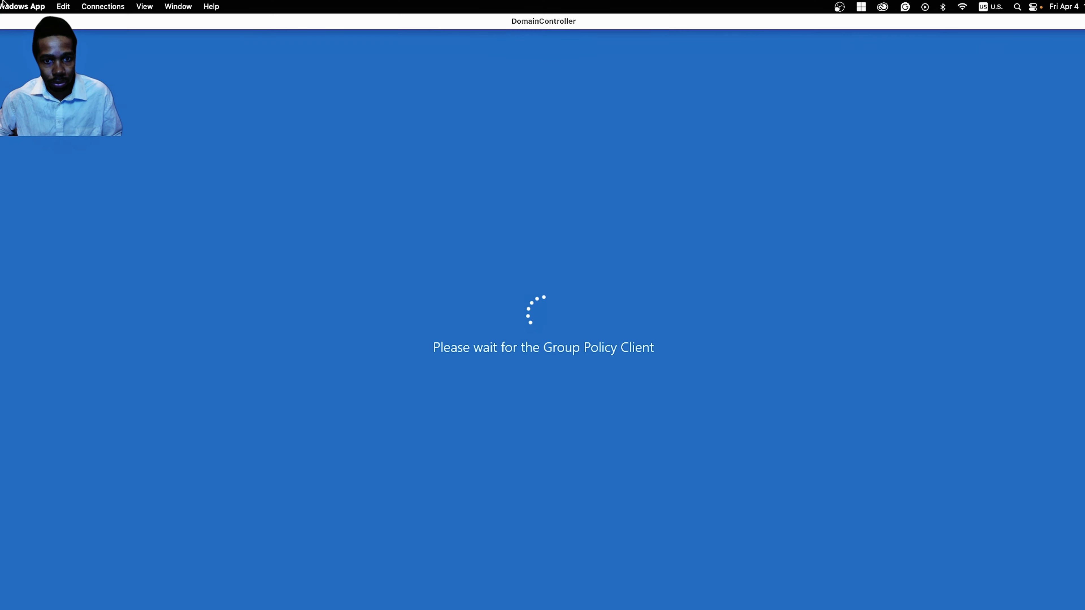
left_click(0, 22)
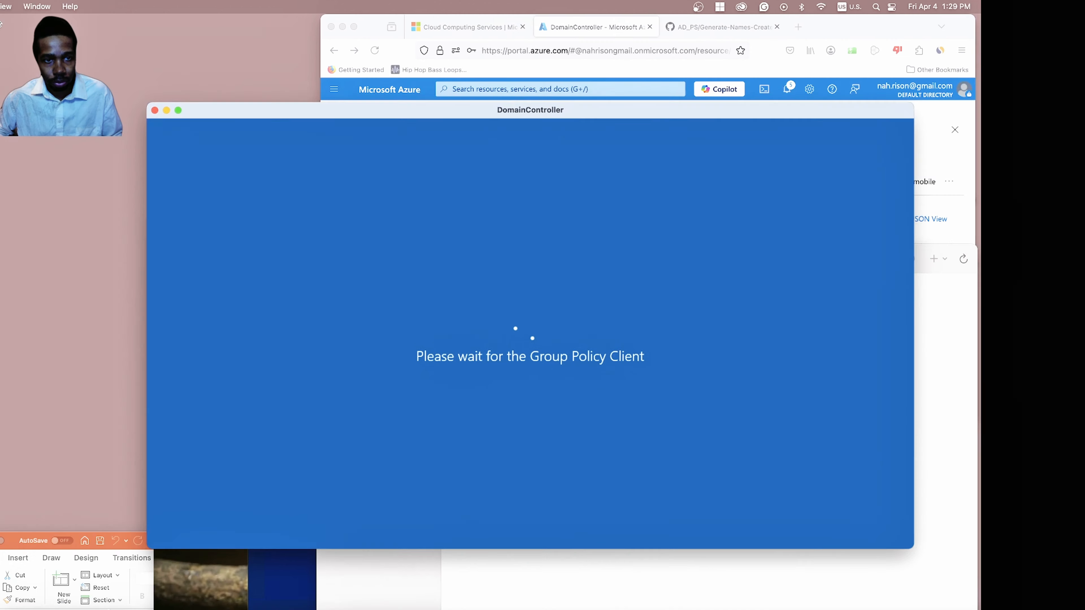
left_click_drag(273, 115, 282, 27)
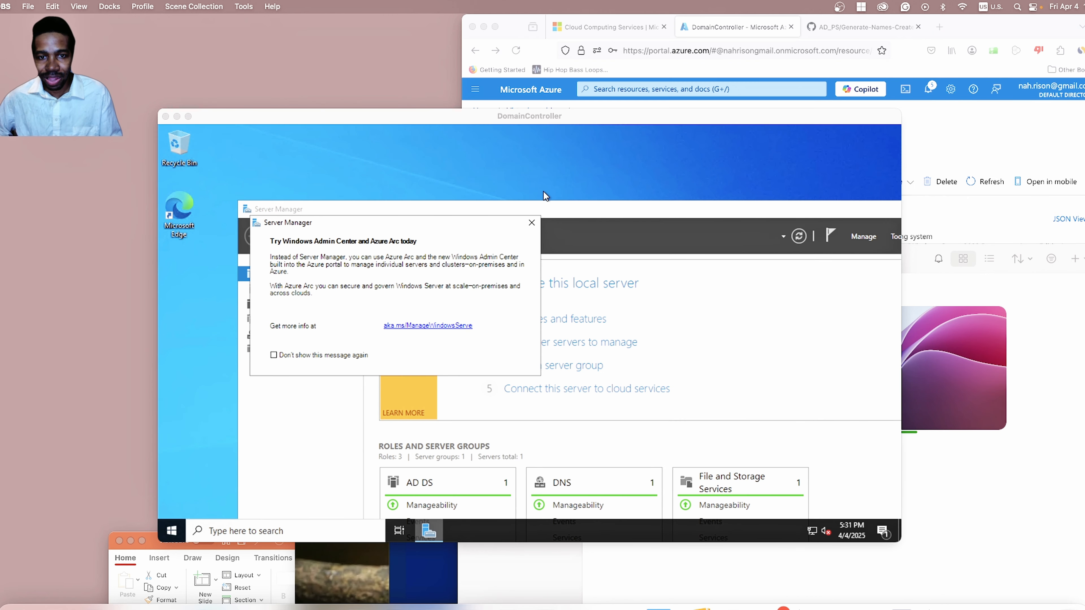
Dismiss the Azure Arc notice and reposition the Server Manager window.
left_click(532, 222)
double_click(574, 209)
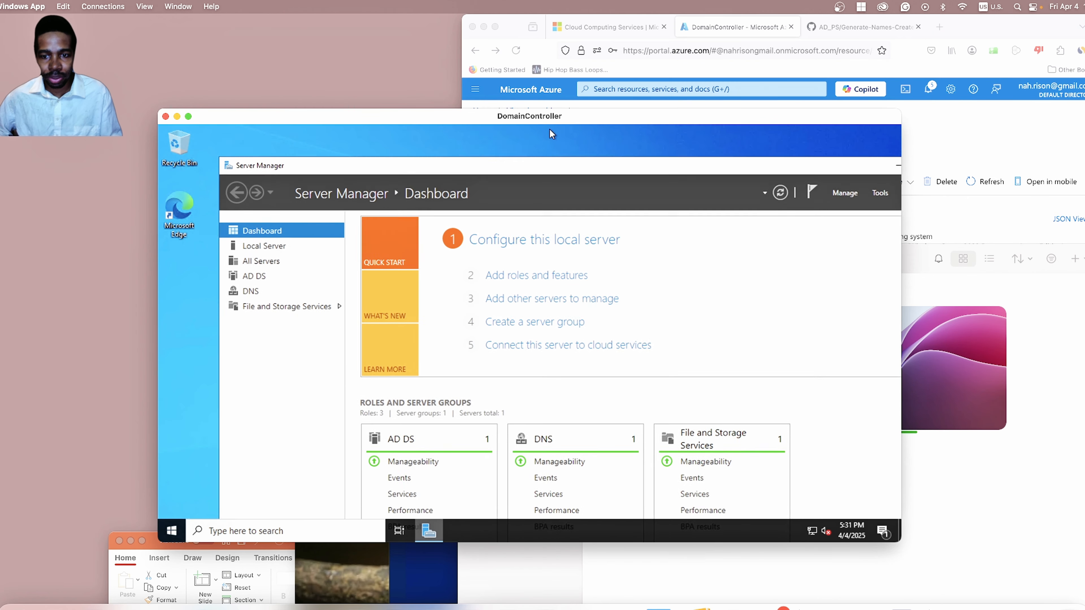
left_click_drag(536, 127, 534, 147)
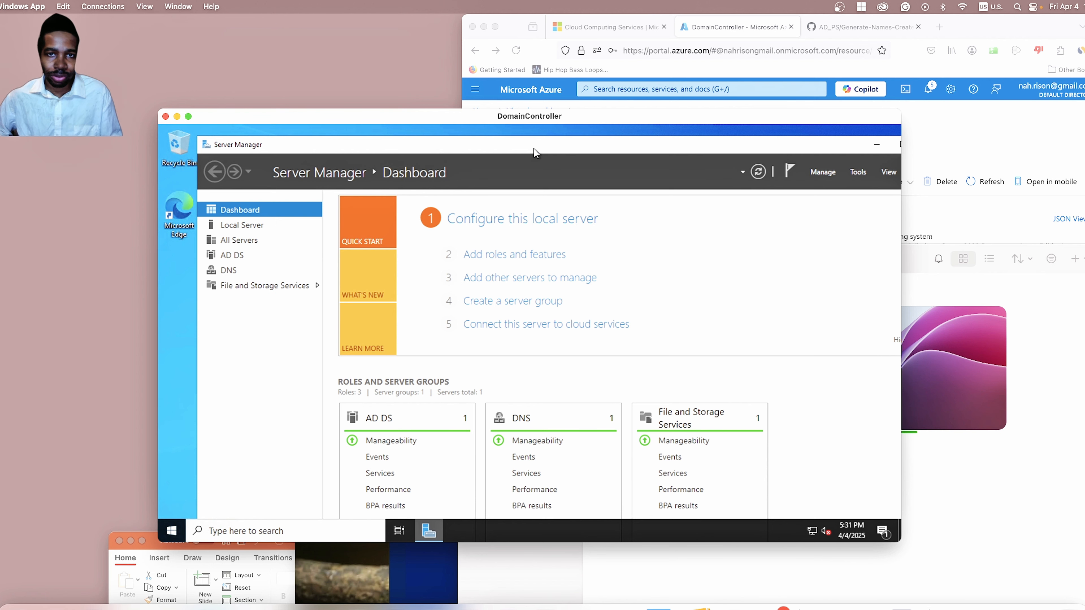
mouse_move(534, 148)
left_mouse_down()
mouse_move(538, 133)
mouse_move(528, 151)
left_mouse_up()
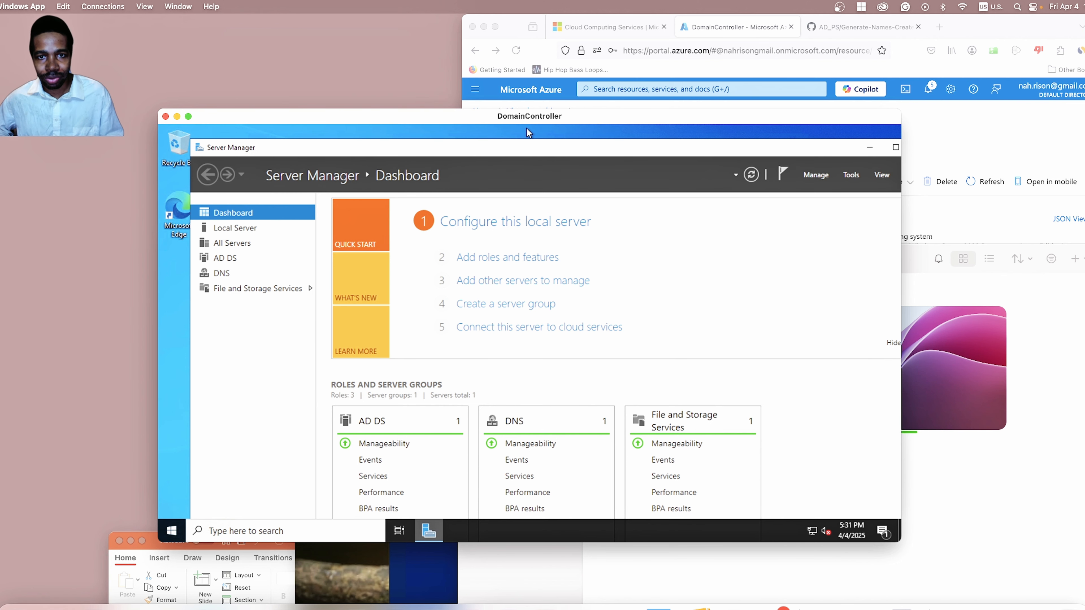
left_click_drag(527, 120, 446, 64)
left_click(453, 61)
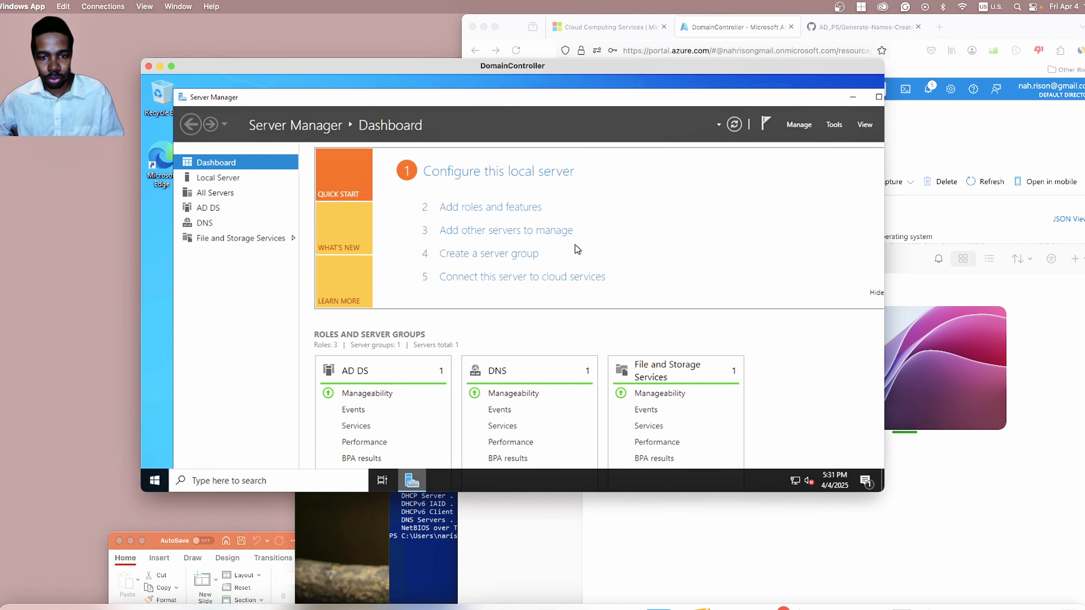
Review the dashboard's AD DS, DNS and File and Storage Services role tiles.
scroll(742, 408, "down", 3)
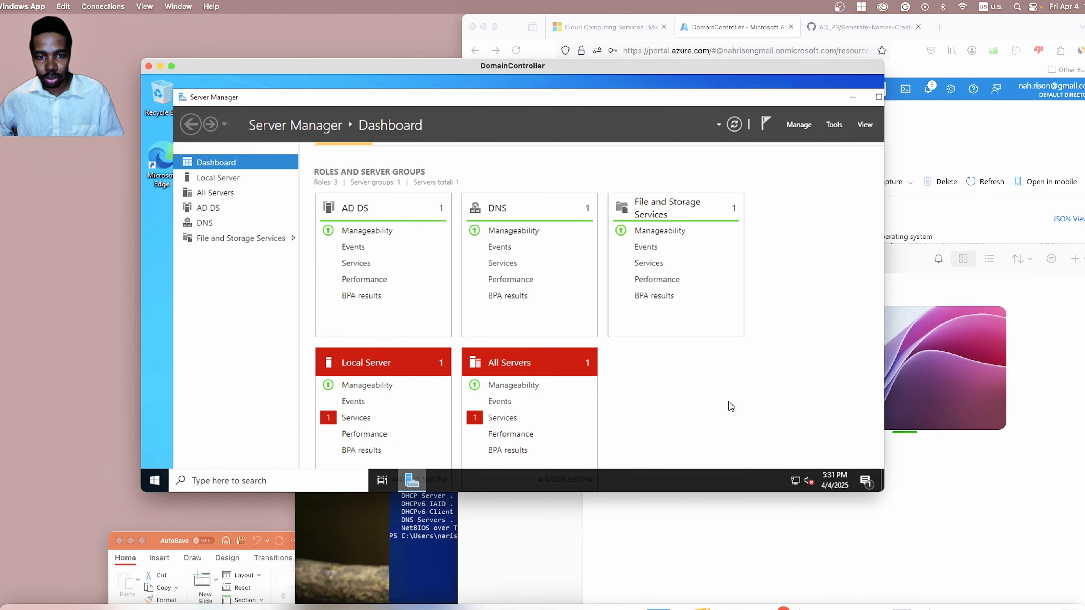
scroll(728, 403, "up", 3)
scroll(729, 402, "down", 3)
scroll(729, 402, "up", 3)
scroll(729, 403, "down", 2)
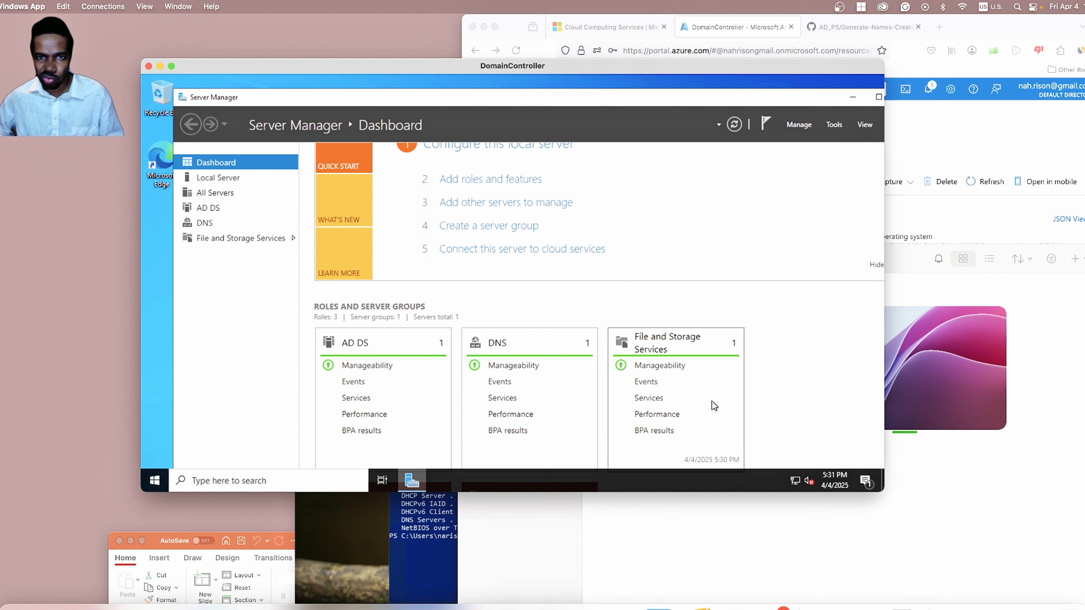
scroll(712, 401, "down", 5)
scroll(712, 401, "up", 7)
scroll(711, 401, "down", 1)
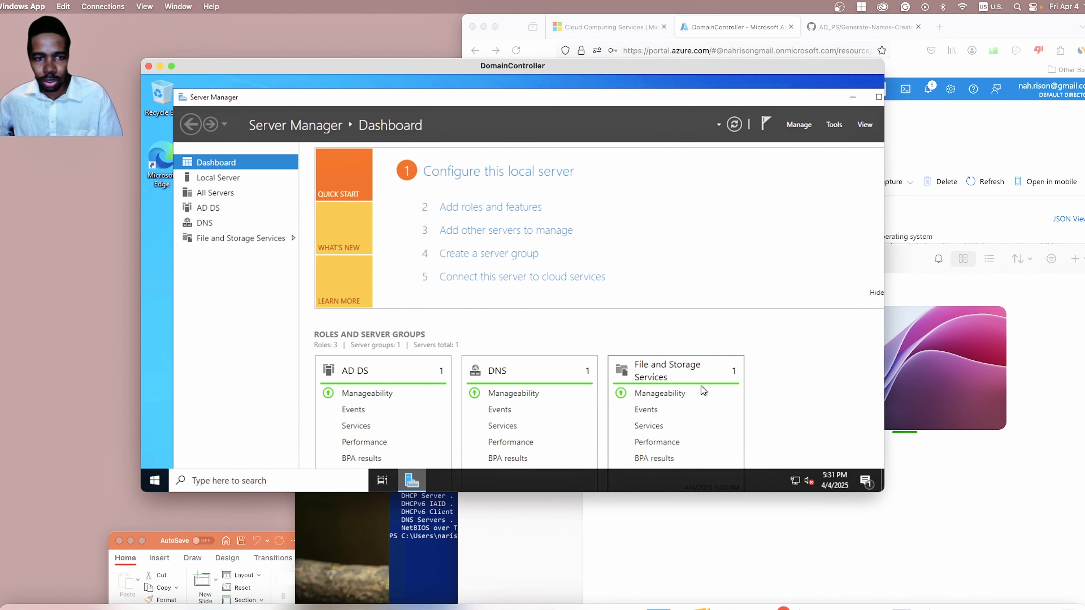
scroll(706, 359, "down", 5)
scroll(705, 359, "up", 5)
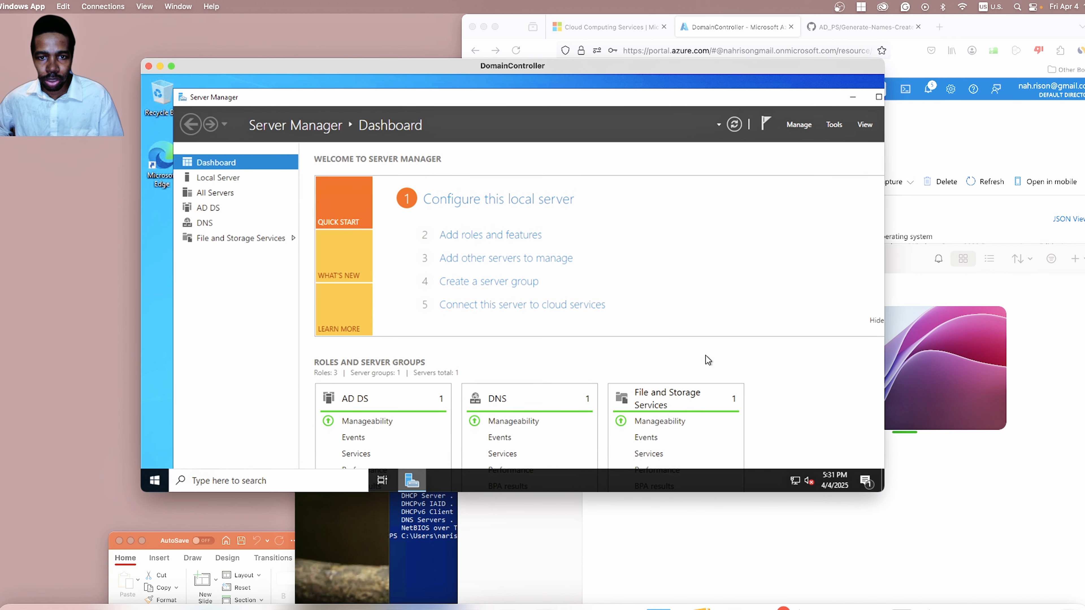
scroll(705, 359, "down", 2)
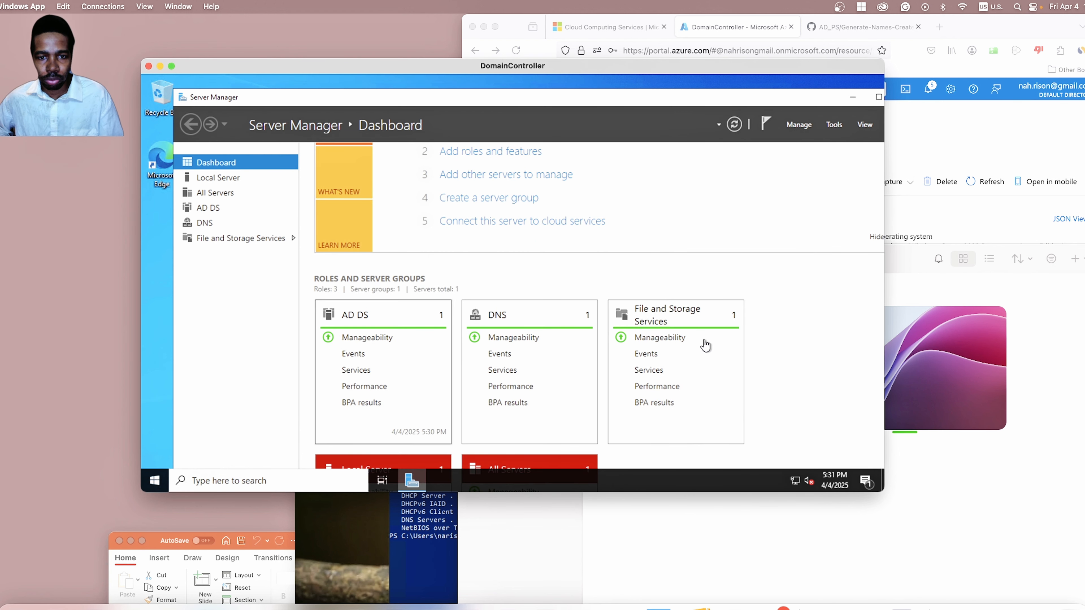
scroll(596, 354, "up", 2)
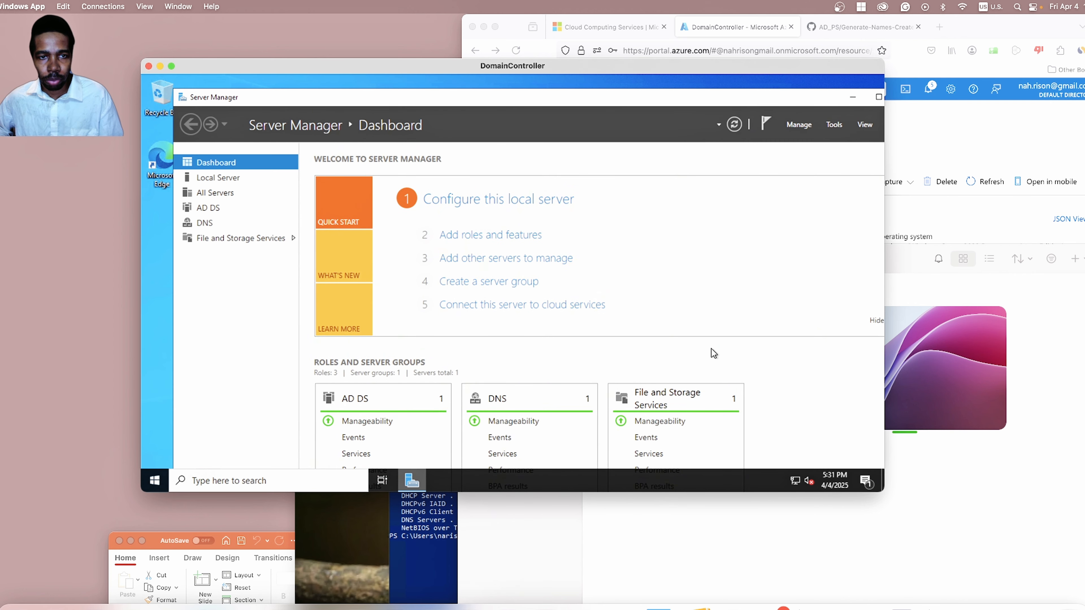